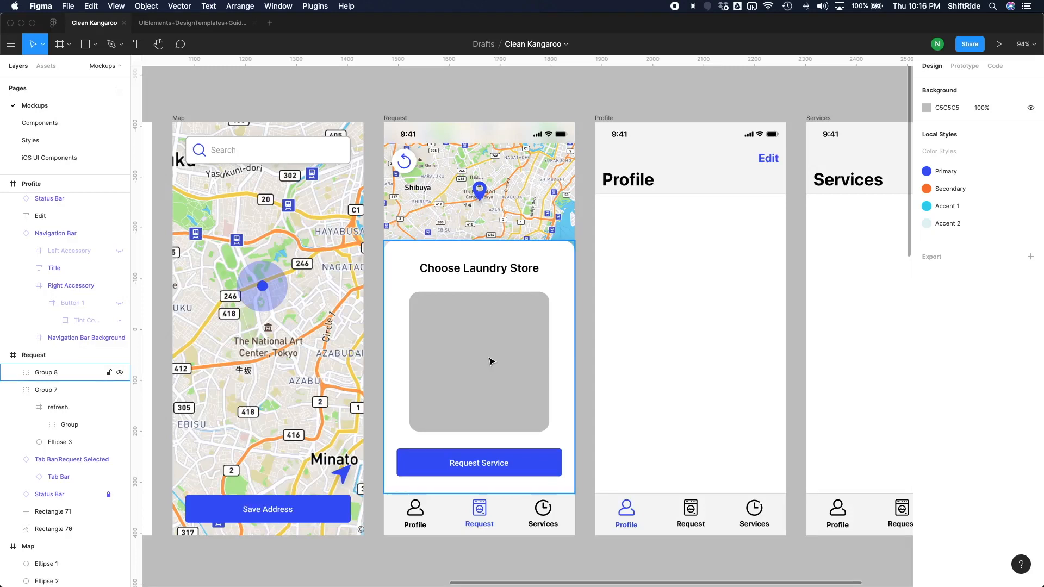
Copy the grey placeholder square from the Request screen to the Components page and place it beside the button components.
double_click(492, 358)
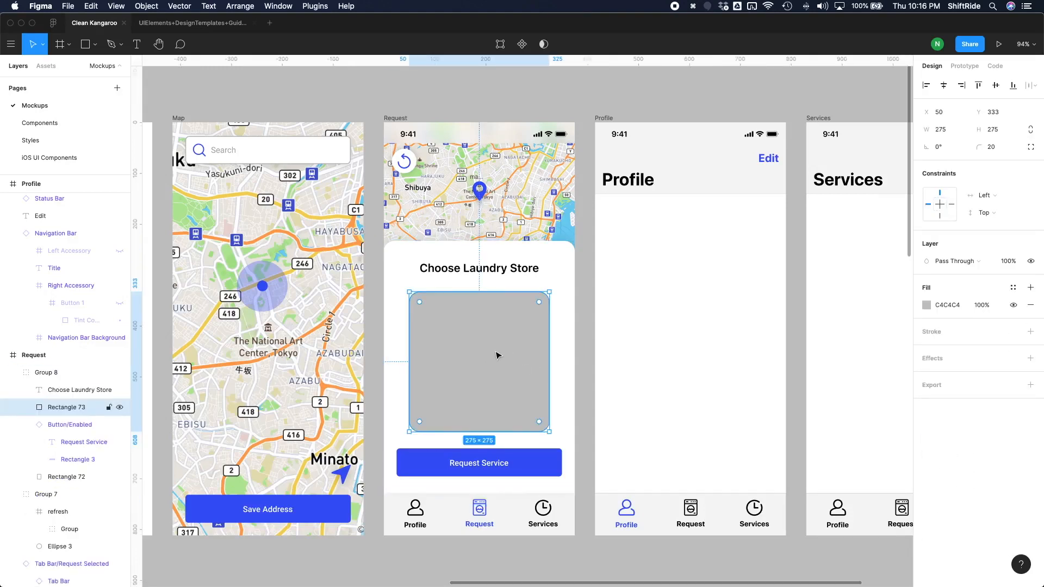
key("super+c")
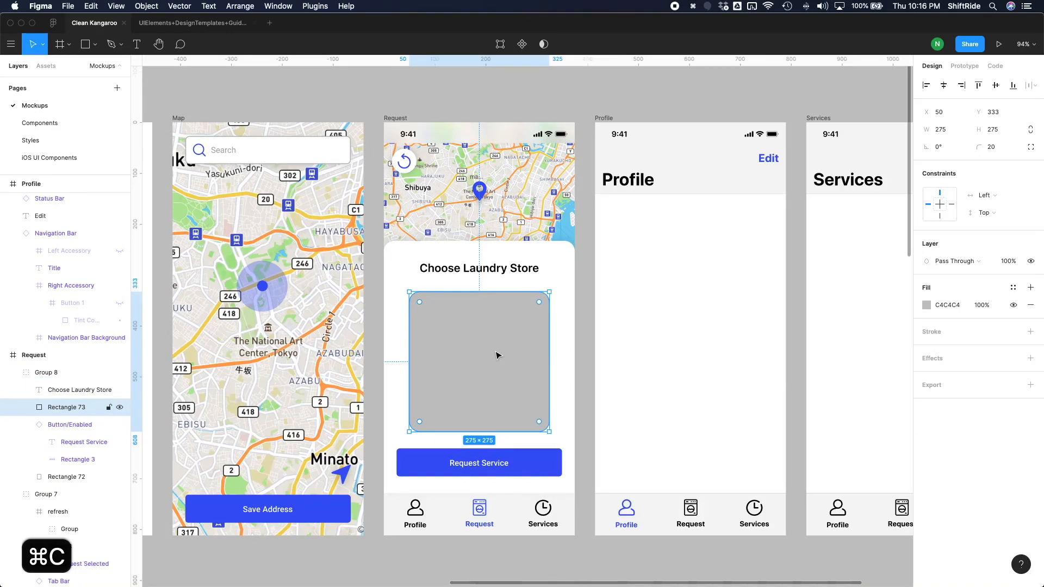
left_click(39, 123)
scroll(512, 357, "down", 5)
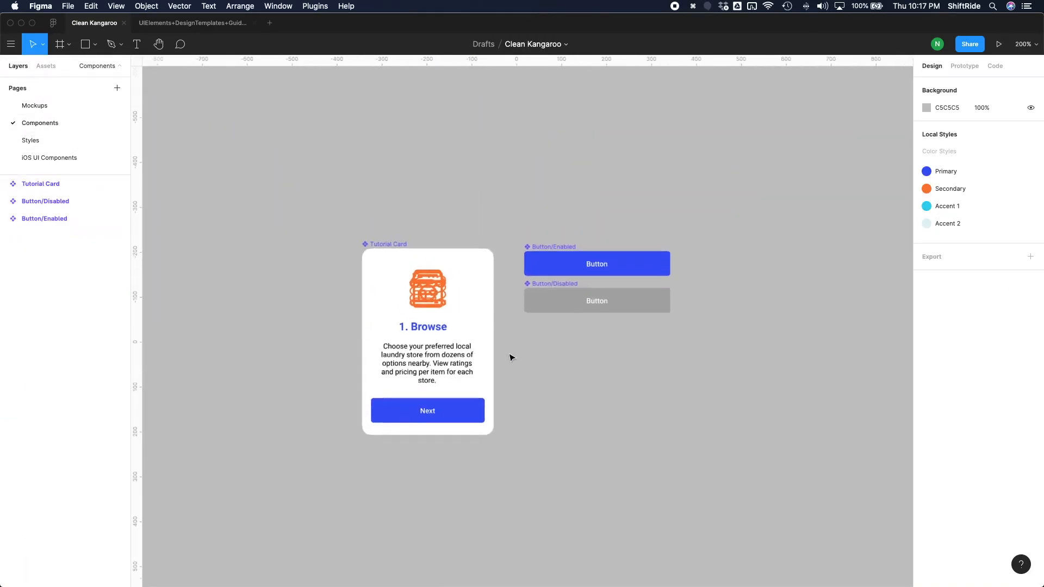
scroll(511, 358, "right", 3)
scroll(613, 328, "right", 4)
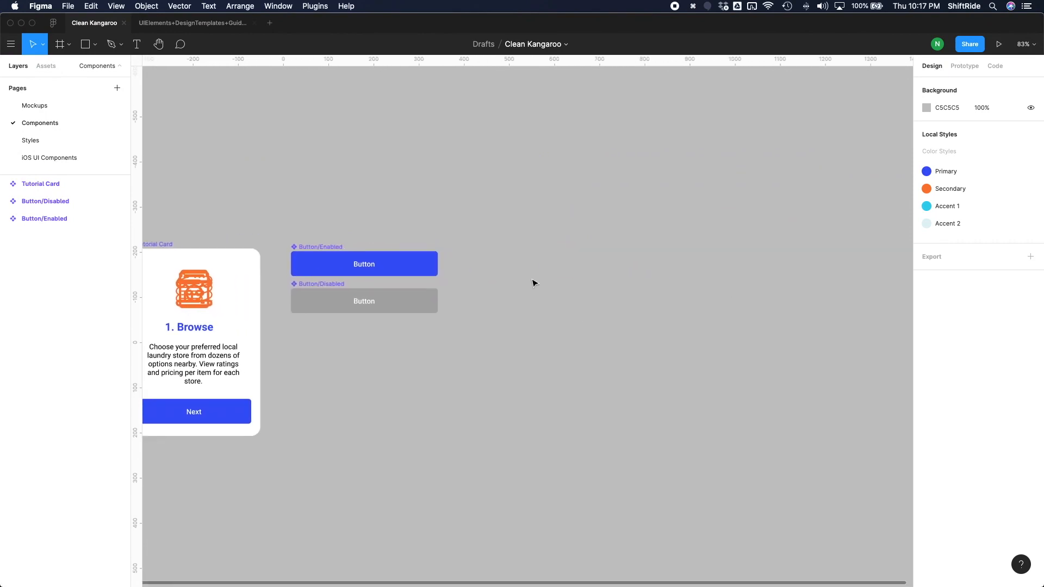
key("super+v")
mouse_move(508, 277)
left_mouse_down()
mouse_move(525, 275)
mouse_move(521, 264)
left_mouse_up()
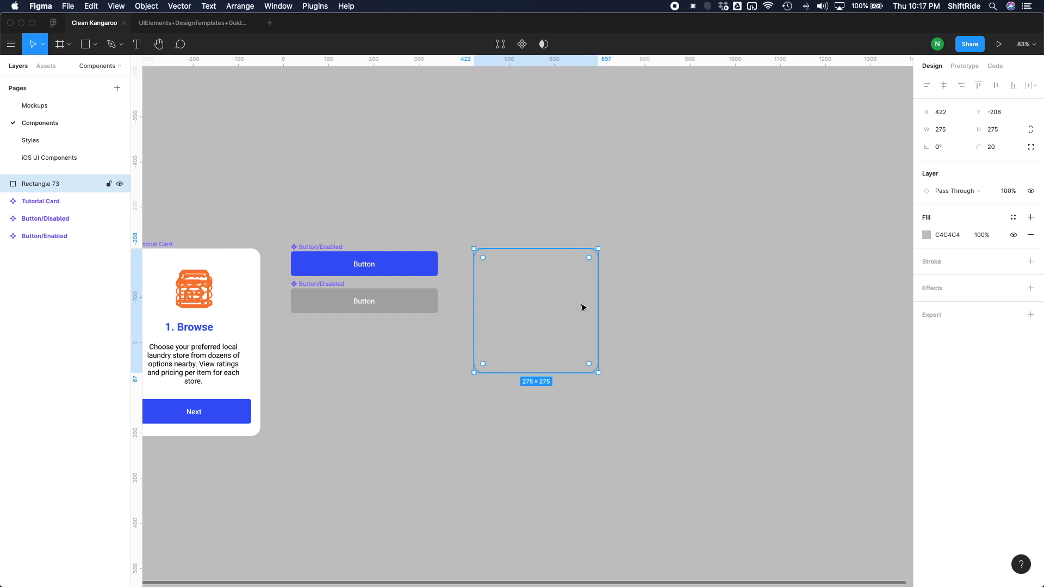
Fill the pasted square with white (FFFFFF) and turn it into a component.
left_click(927, 236)
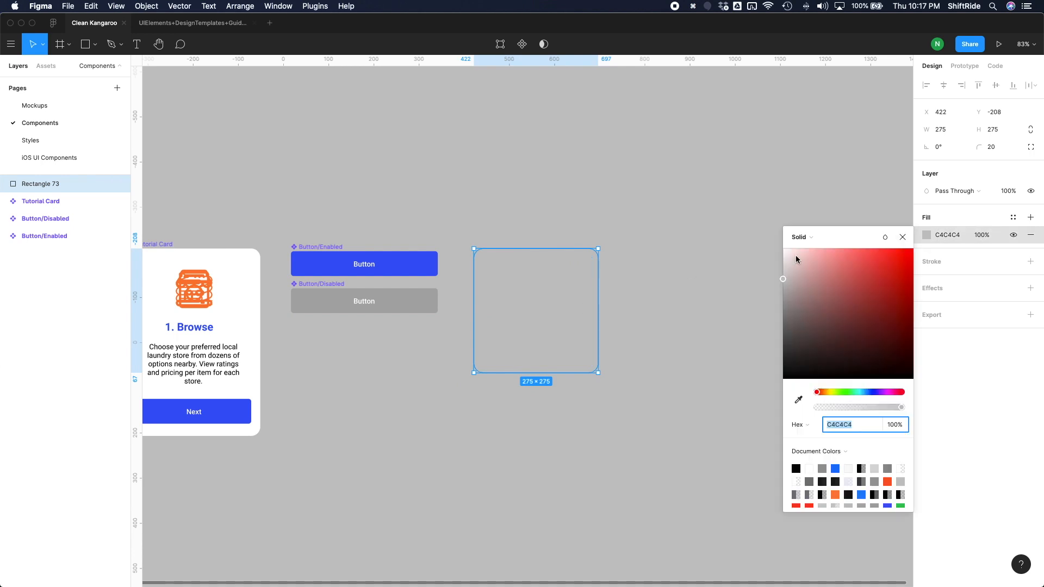
left_click_drag(785, 268, 768, 231)
left_click(698, 266)
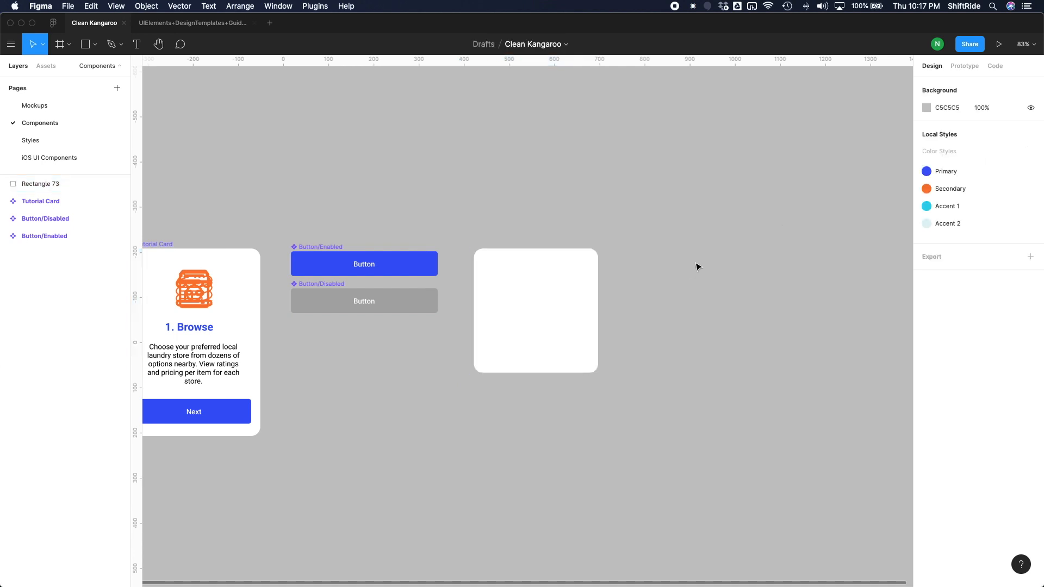
scroll(536, 295, "up", 5)
left_click(580, 268)
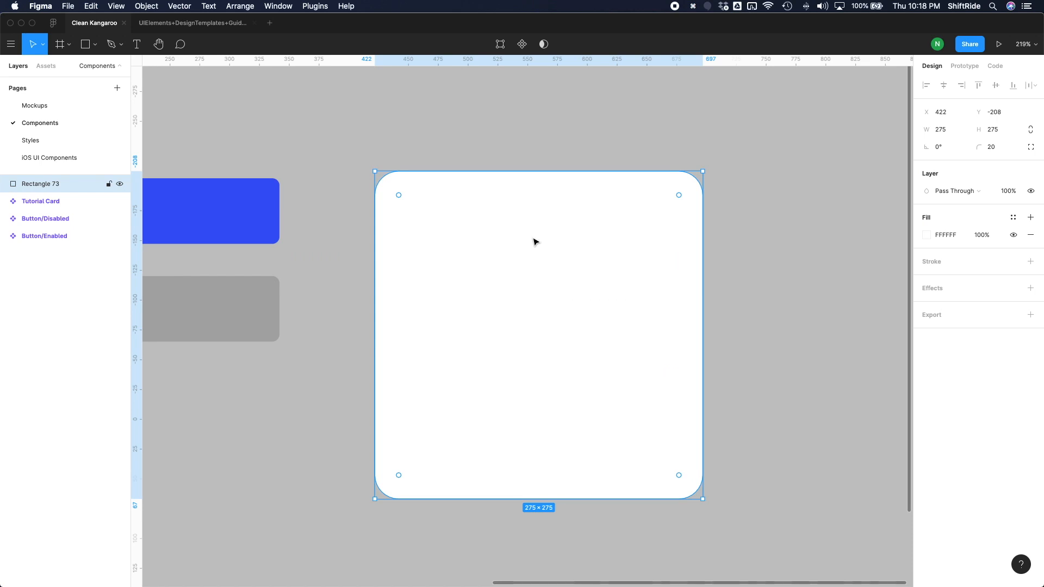
left_click(521, 45)
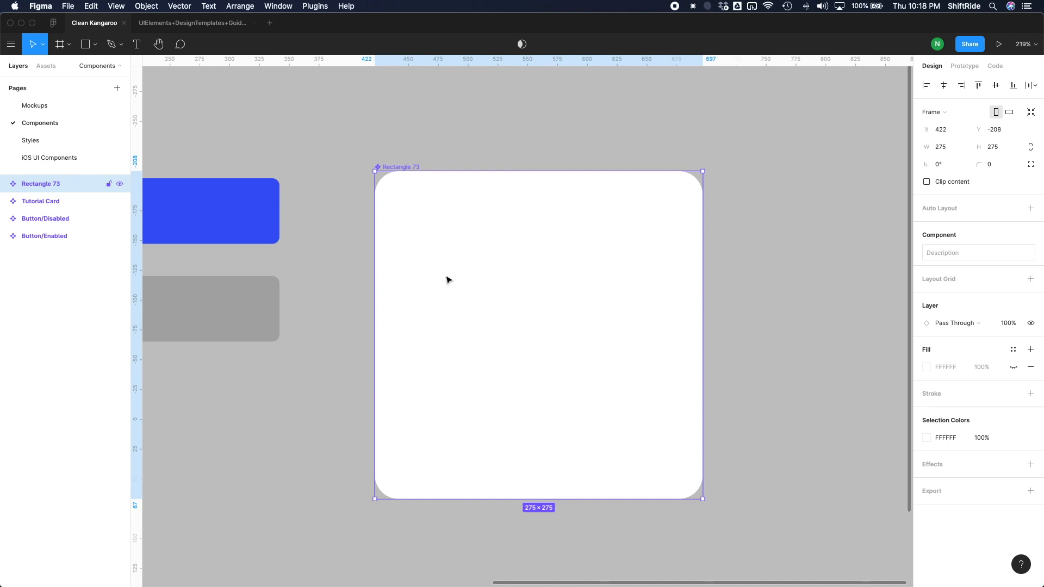
Draw a 275 × 150 rectangle across the upper part of the card component and fill it with dark grey 363636.
key("r")
mouse_move(375, 265)
left_mouse_down()
mouse_move(568, 219)
mouse_move(683, 170)
mouse_move(714, 169)
mouse_move(702, 171)
left_mouse_up()
left_click_drag(538, 266, 532, 350)
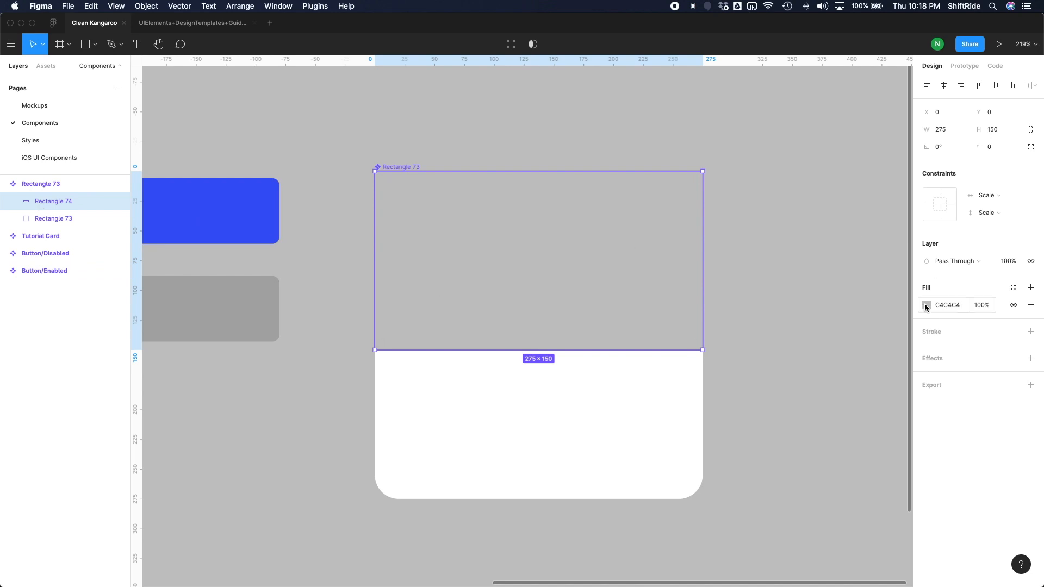
left_click(926, 306)
left_click_drag(782, 345, 708, 421)
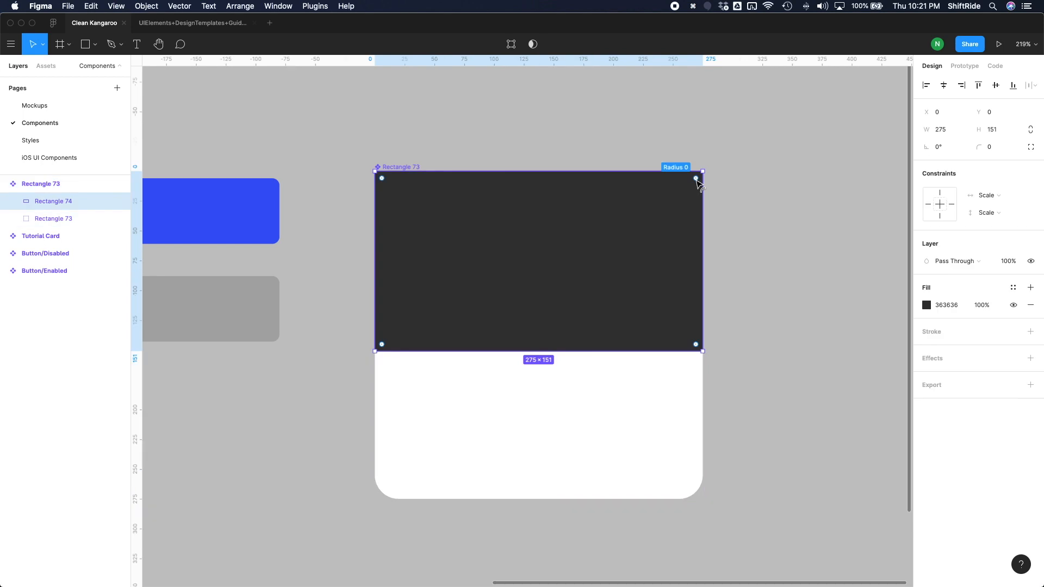
Round the dark rectangle's two upper corners with a radius of 20 to match the card.
left_click_drag(695, 180, 674, 204)
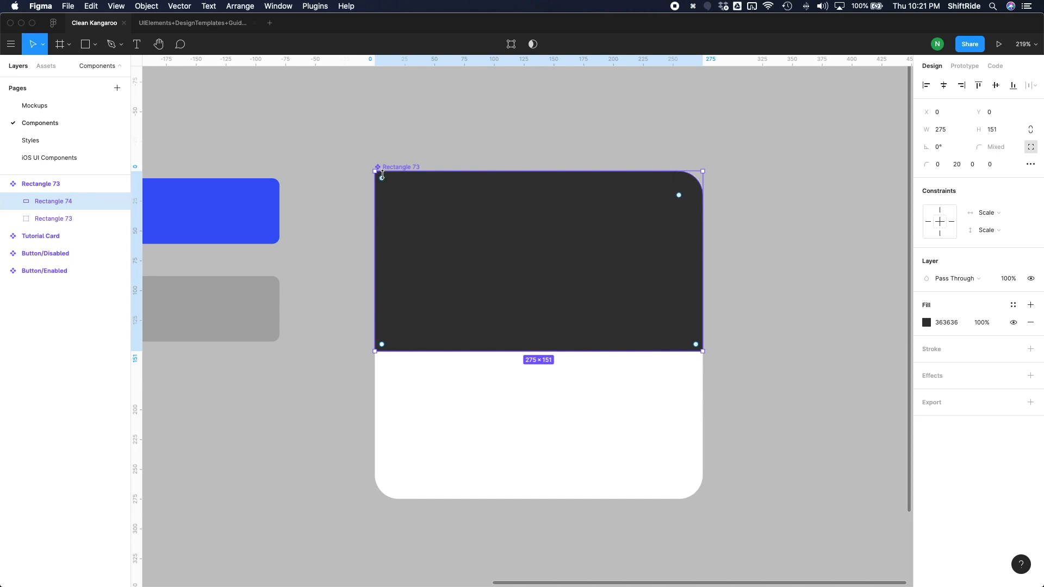
left_click_drag(385, 186, 405, 207)
left_click(650, 471)
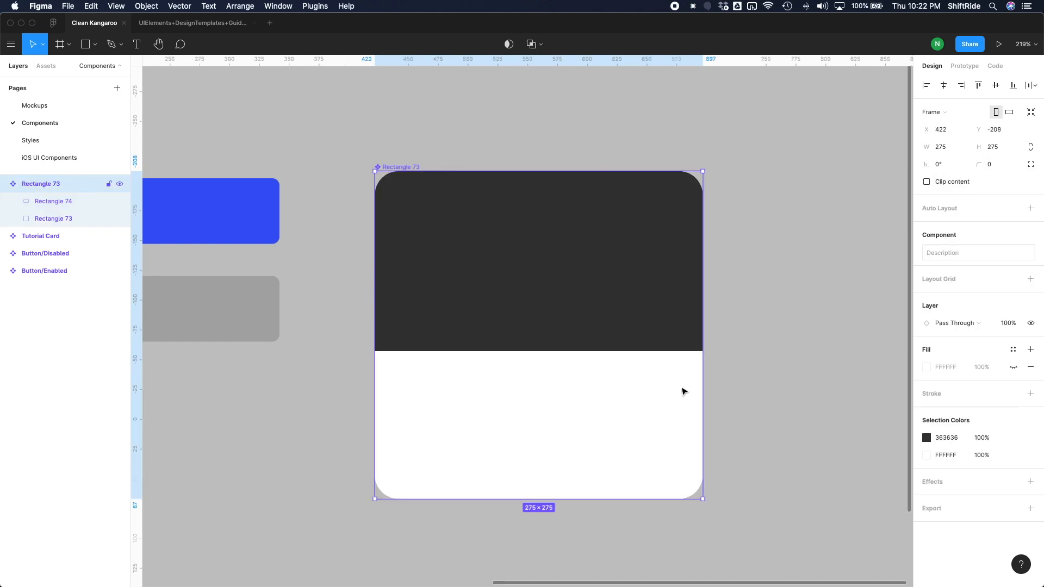
left_click(740, 370)
Switch to Preview to examine the store card layout in the Clean-Kangaroo-Mockup-Sketch, and return to Figma.
left_click(508, 400)
key("super+Tab")
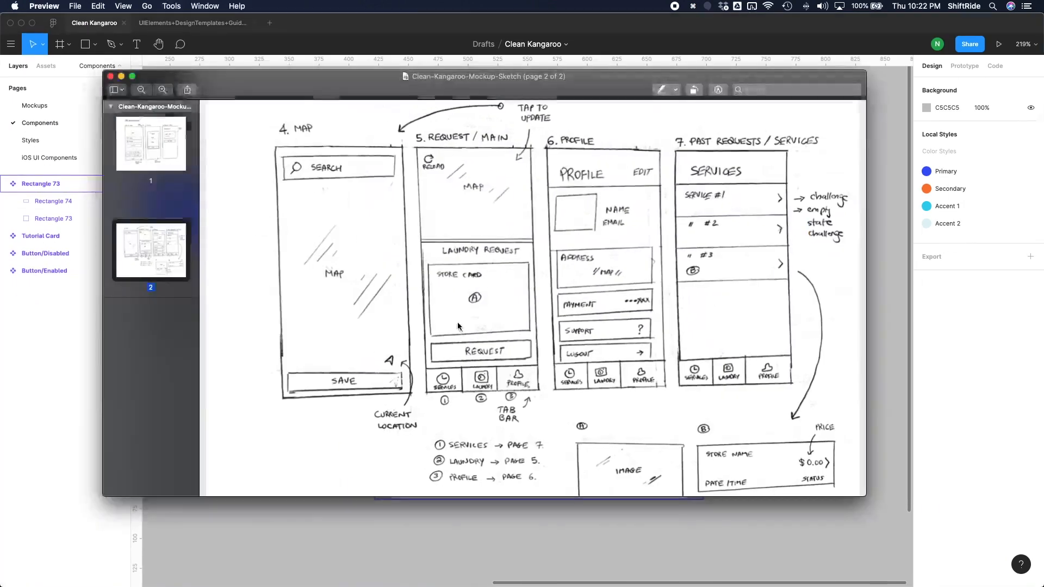
scroll(530, 410, "down", 4)
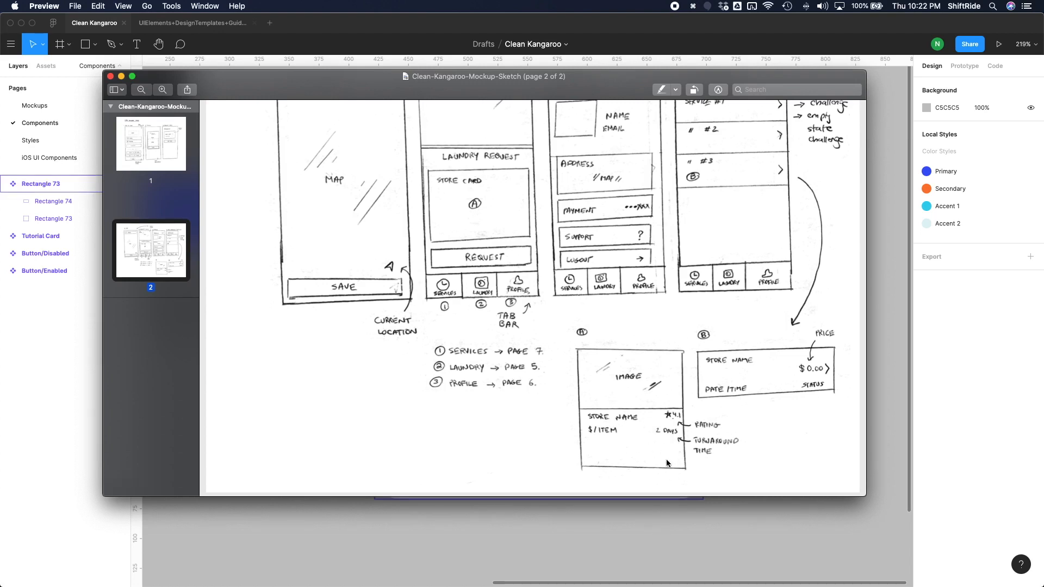
left_click(639, 533)
Add the text "Store Name" to the white area of the card, just below the dark rectangle near the left edge.
key("t")
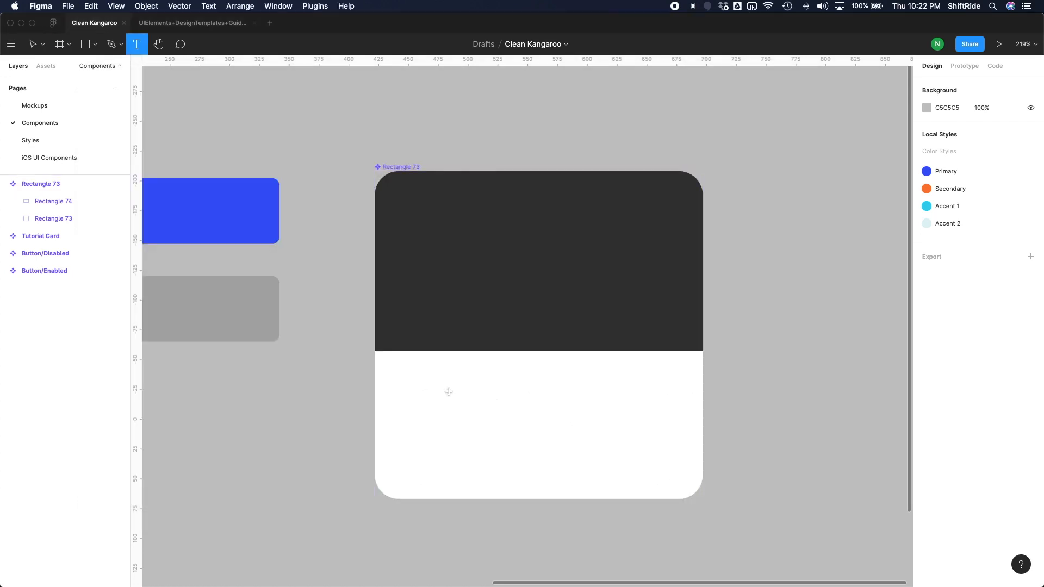
left_click(435, 391)
type("Store Name")
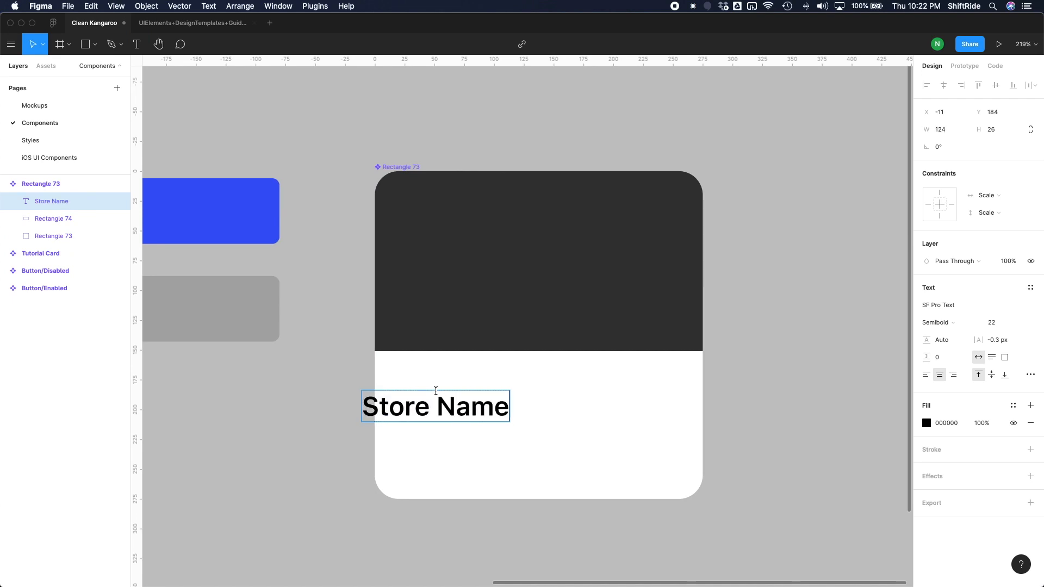
key("Escape")
left_click_drag(473, 415, 504, 417)
Duplicate the "Store Name" text onto the line below and change the copy's wording to a "$0.00/item" price.
key("cmd+d")
double_click(505, 417)
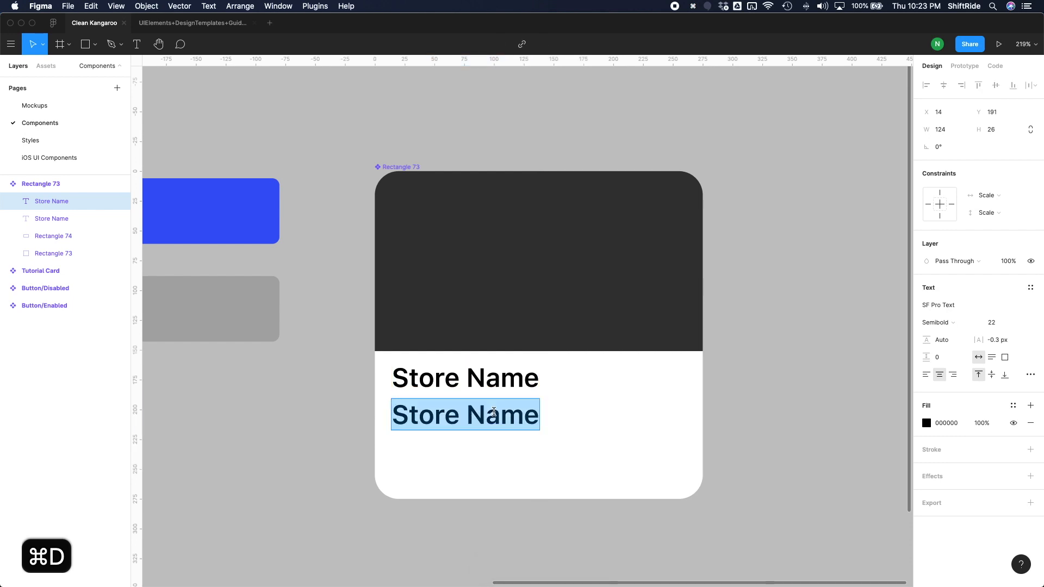
type("$/ item")
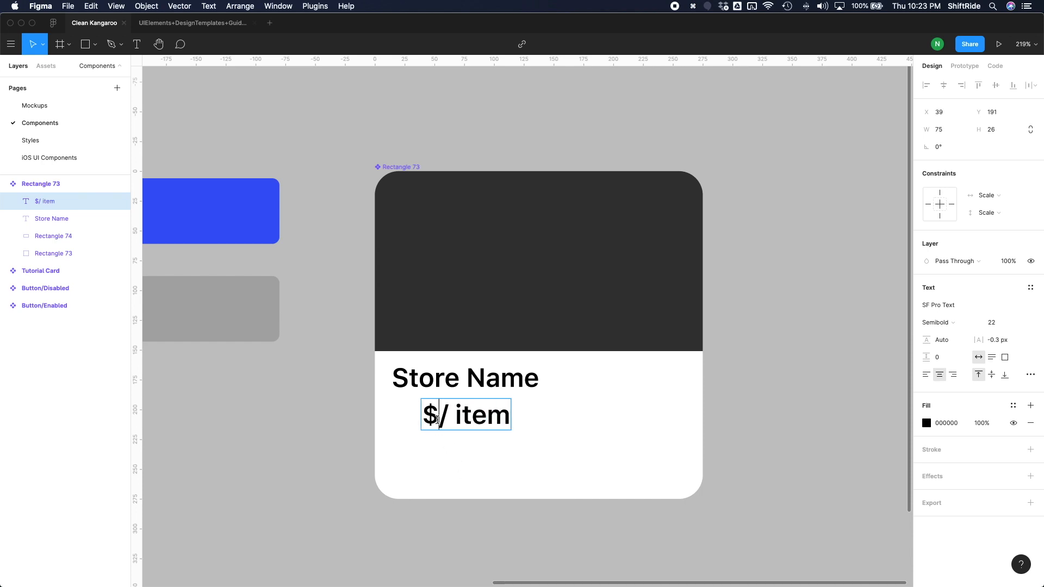
type("0.00")
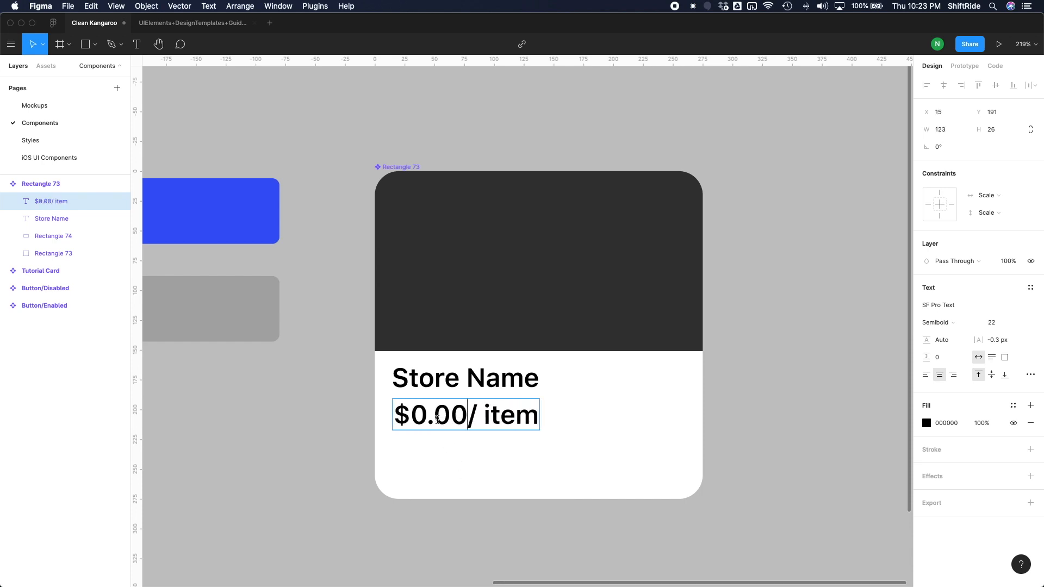
key("Escape")
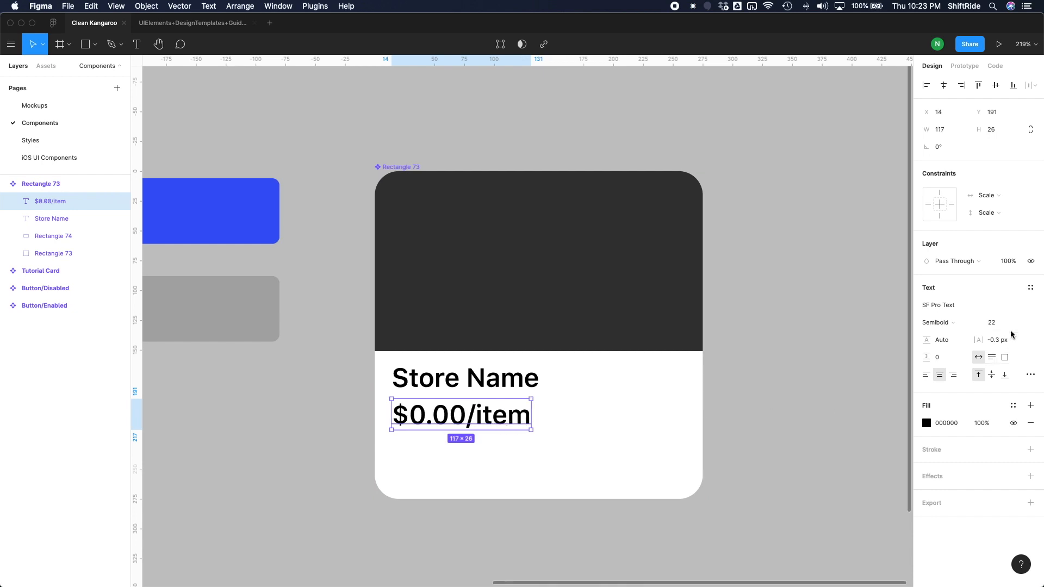
Set the price text's font size to 14 and line it up with the left edge of the store name.
left_click(998, 324)
type("14")
key("Return")
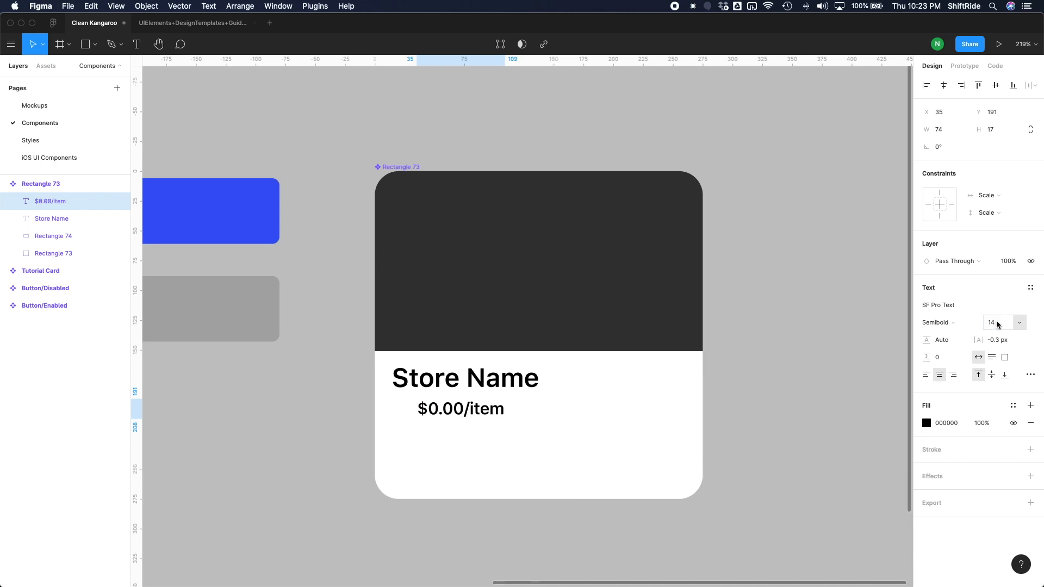
left_click_drag(496, 416, 472, 421)
Move the store name and price texts down about 30 px and extend the dark rectangle's lower edge to a height of about 175.
left_click(467, 387, "shift")
key("shift+Down")
key("shift+Down")
key("shift+Down")
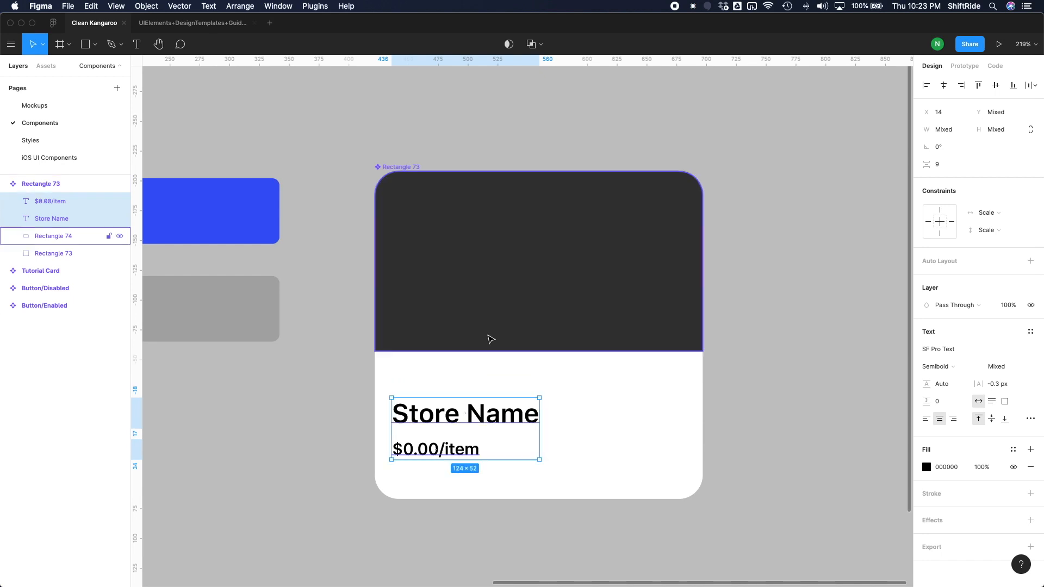
left_click(536, 348)
left_click_drag(536, 351, 536, 379)
Duplicate the price text to the right side of the card and shift the original price and store name to X 15.
left_click_drag(461, 456, 674, 458)
left_click(403, 456)
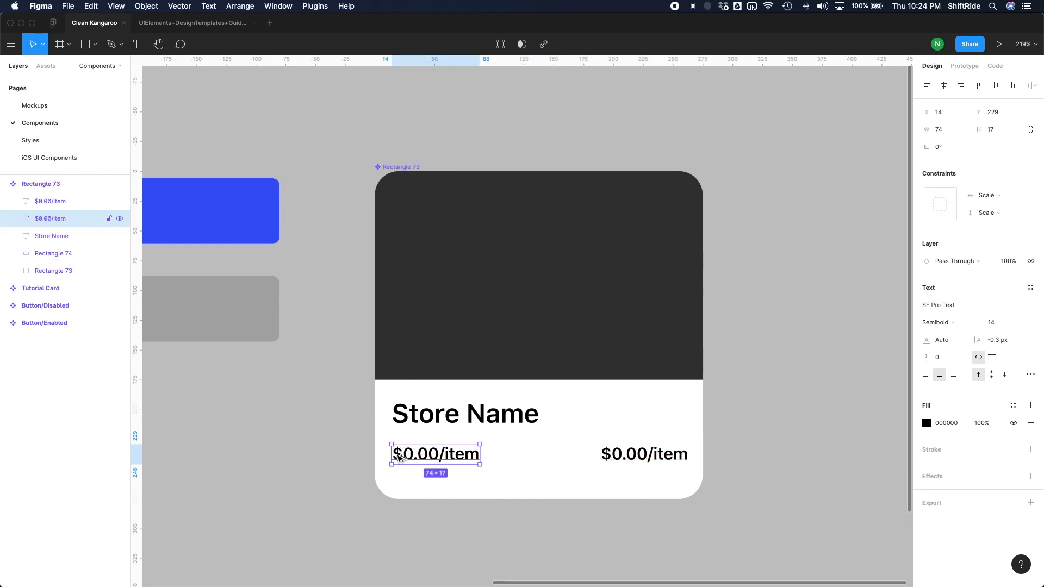
key("alt")
key("Right")
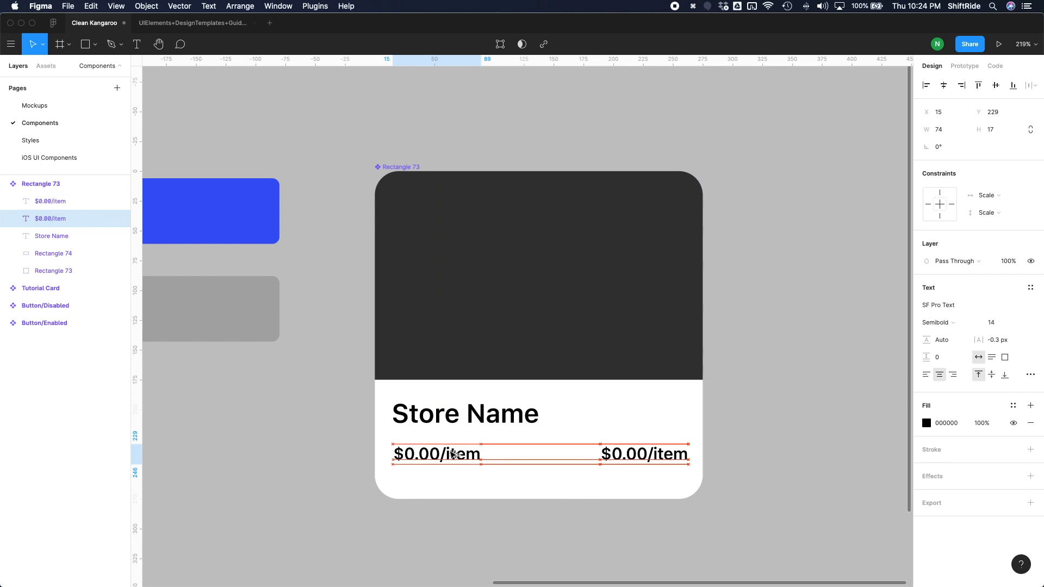
left_click(406, 424)
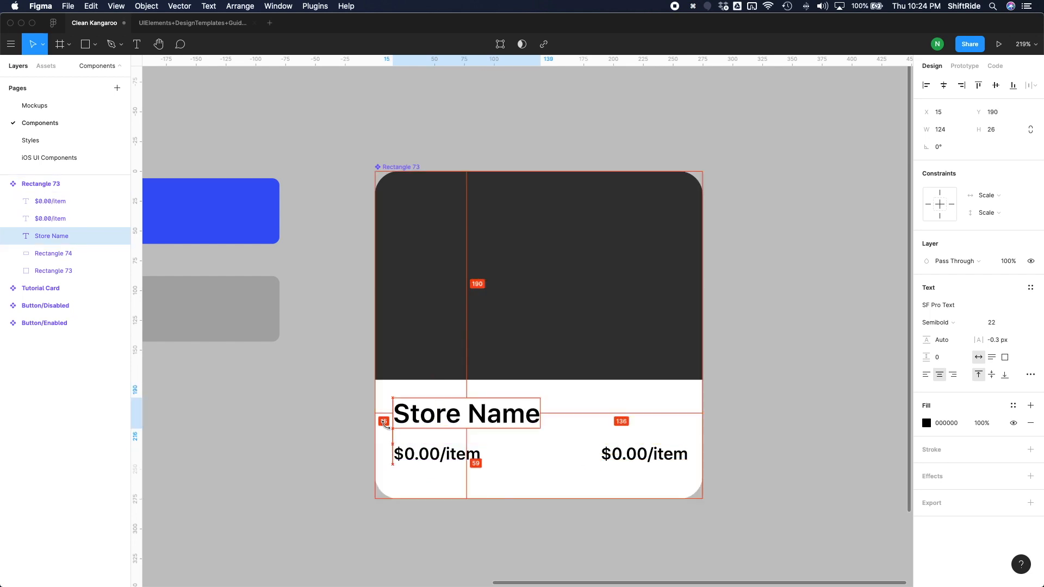
Change the duplicated price text to "0 Days" and right-align it near the card's right edge.
left_click(666, 454)
double_click(666, 453)
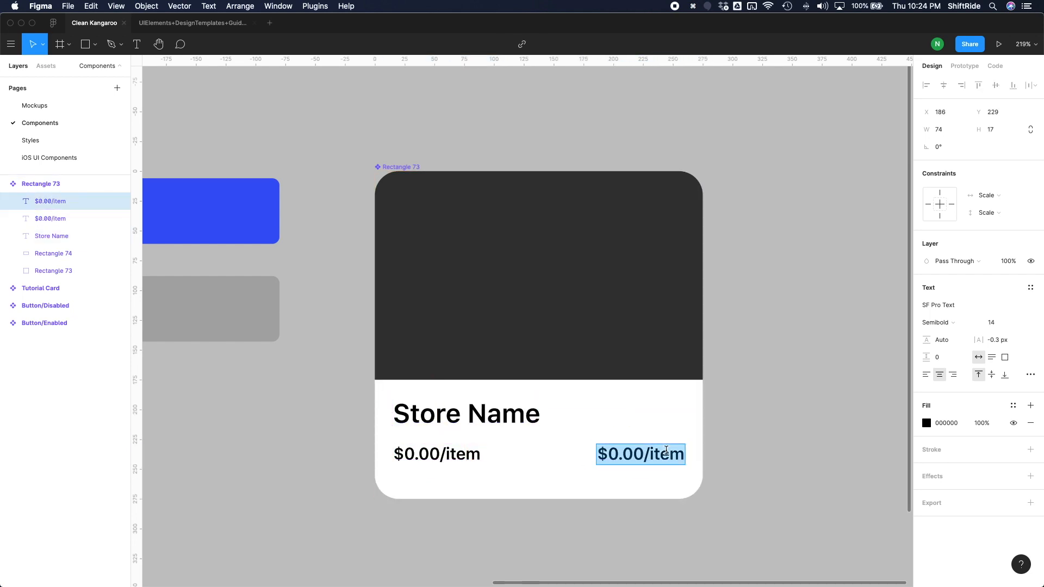
type("2")
key("BackSpace")
type("0 Days")
key("Escape")
left_click(952, 375)
mouse_move(673, 456)
left_mouse_down()
mouse_move(694, 456)
mouse_move(686, 459)
left_mouse_up()
Left-align the store name text and widen its text box to 170 px.
left_click(441, 454)
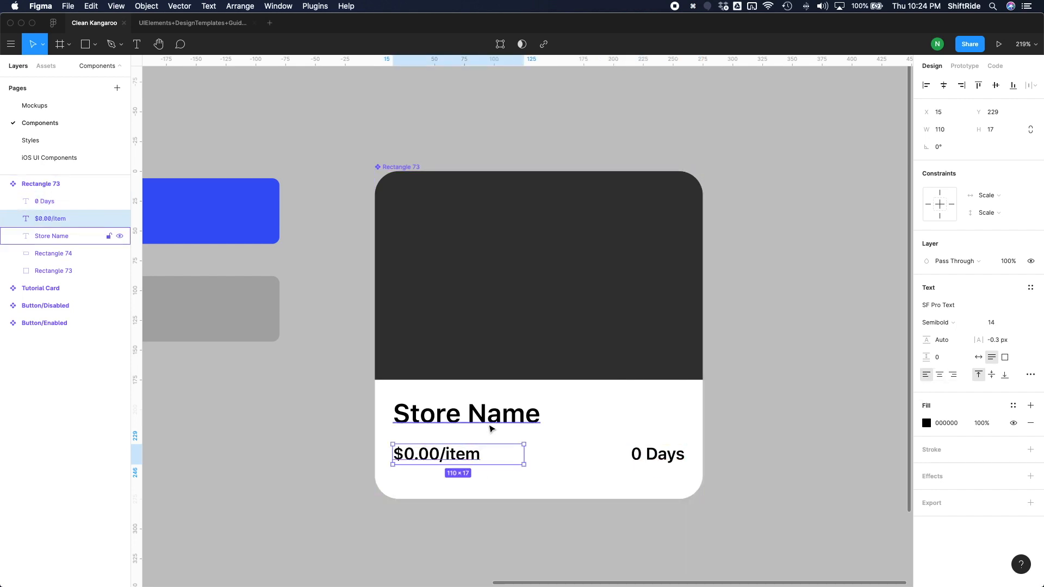
left_click(491, 429)
left_click_drag(542, 413, 687, 412)
left_click(926, 374)
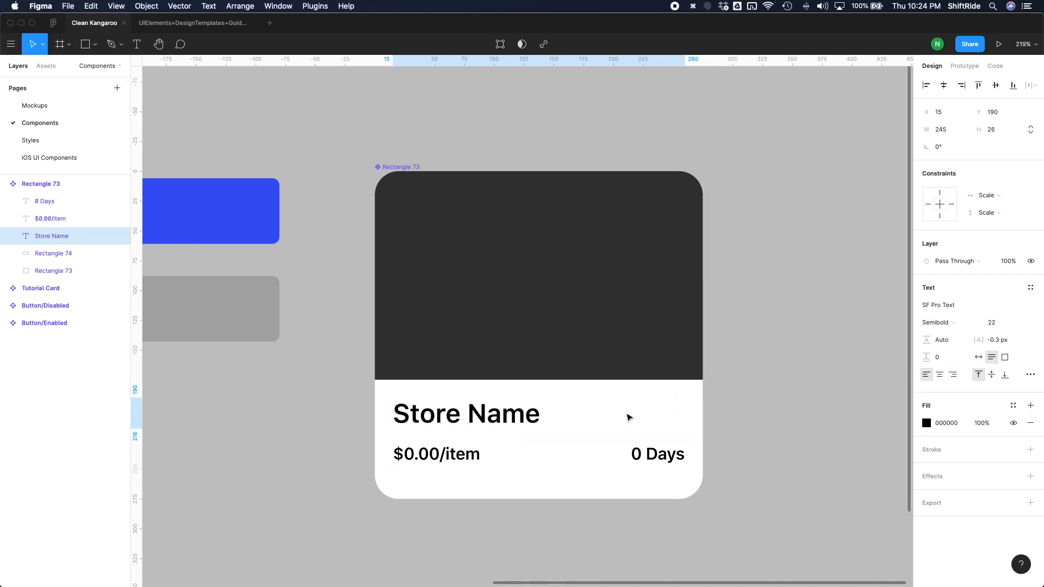
left_click_drag(685, 414, 597, 412)
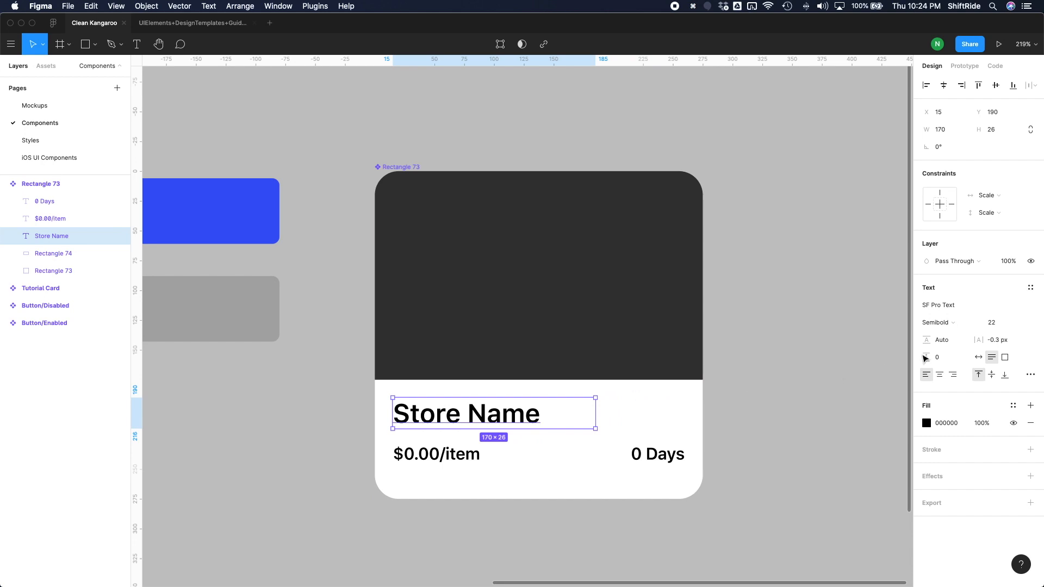
Set the store name's font size to 20.
left_click(998, 323)
type("20")
key("Return")
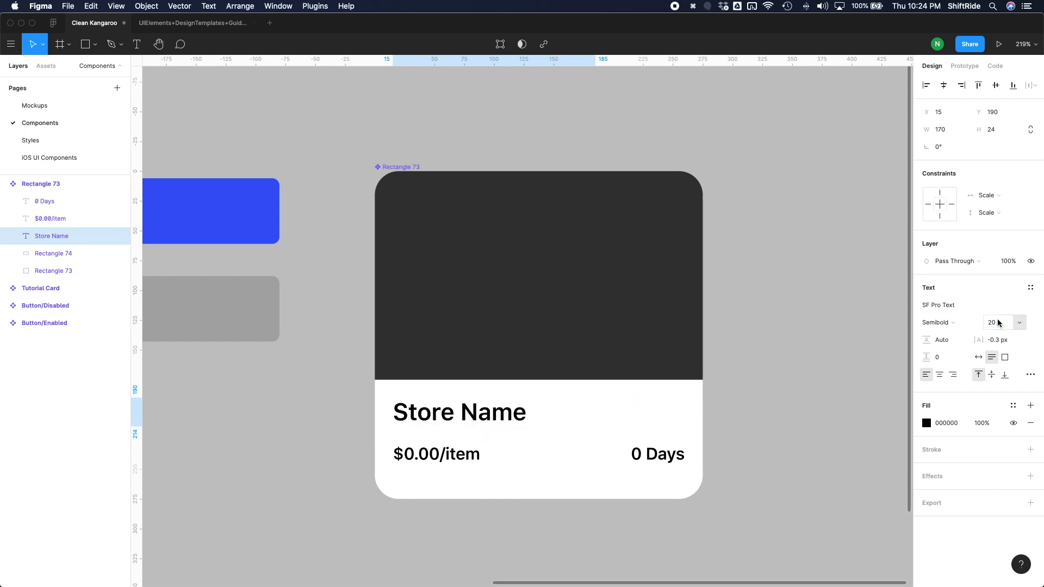
left_click(435, 454)
left_click(647, 457, "shift")
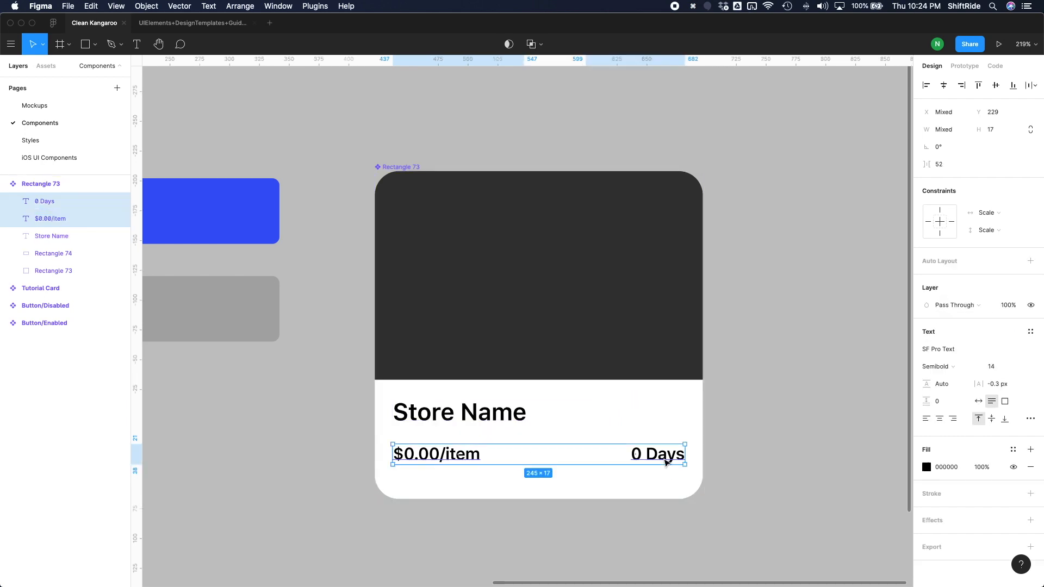
left_click(727, 412)
Duplicate the "0 Days" text and place the copy above it at Y 199, beside the store name.
double_click(679, 460)
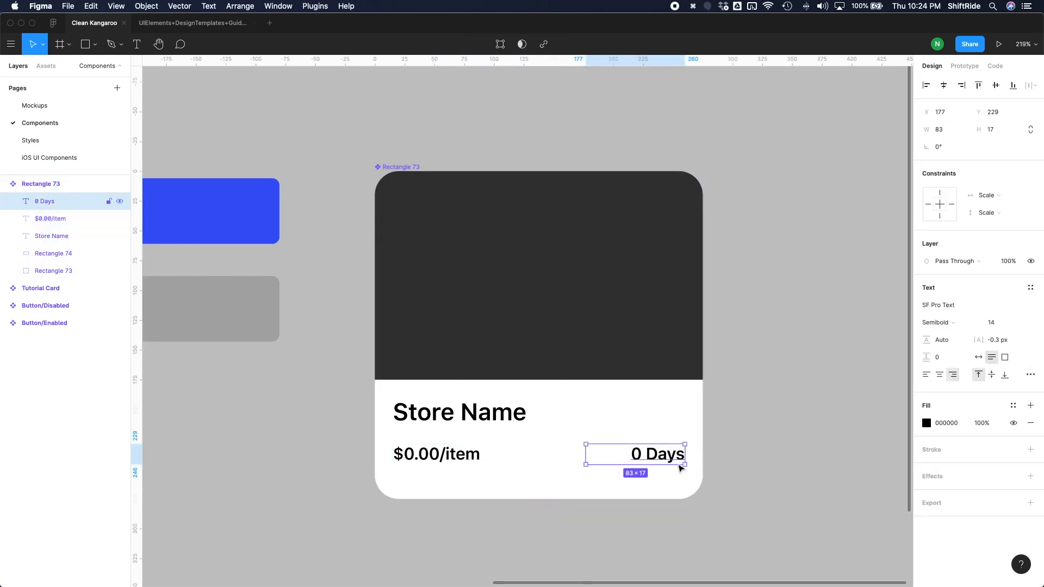
key("super+d")
left_click_drag(679, 462, 665, 429)
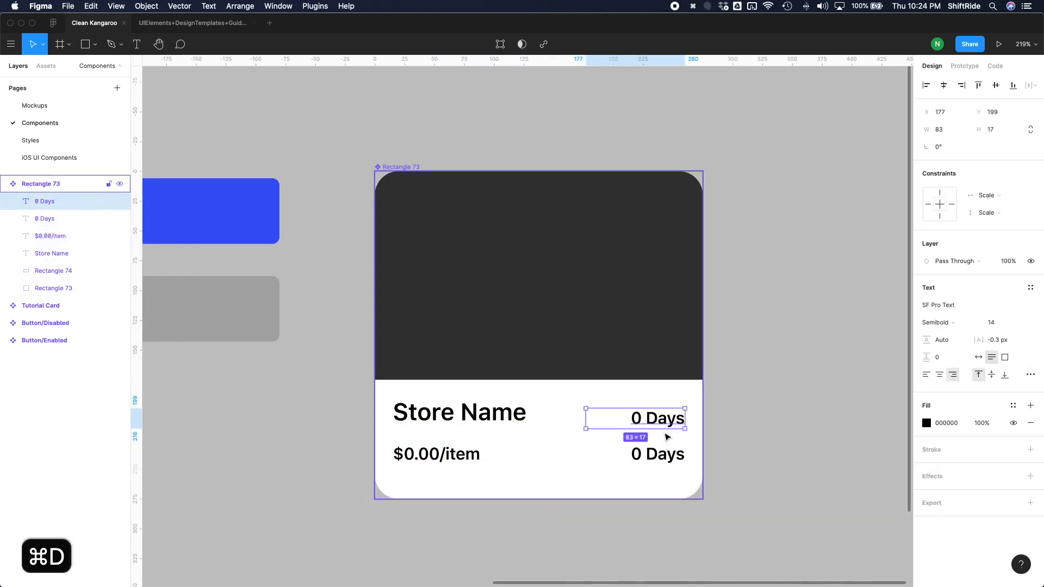
Change the duplicated "0 Days" text beside the store name to "0".
key("Return")
type("4.5")
key("BackSpace")
key("BackSpace")
key("BackSpace")
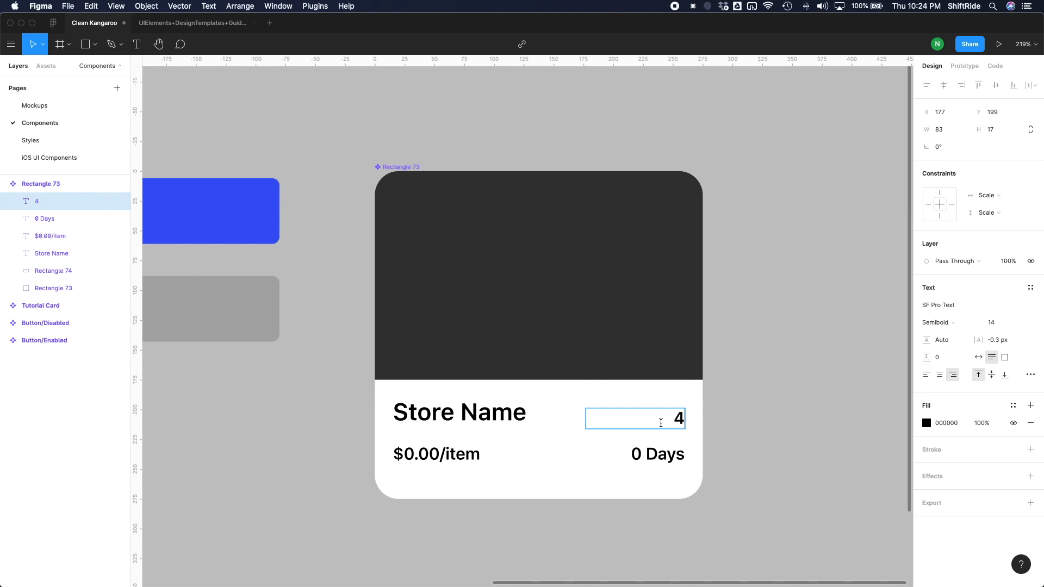
type("0 Stars")
key("BackSpace")
key("BackSpace")
key("BackSpace")
key("BackSpace")
key("BackSpace")
key("BackSpace")
key("Escape")
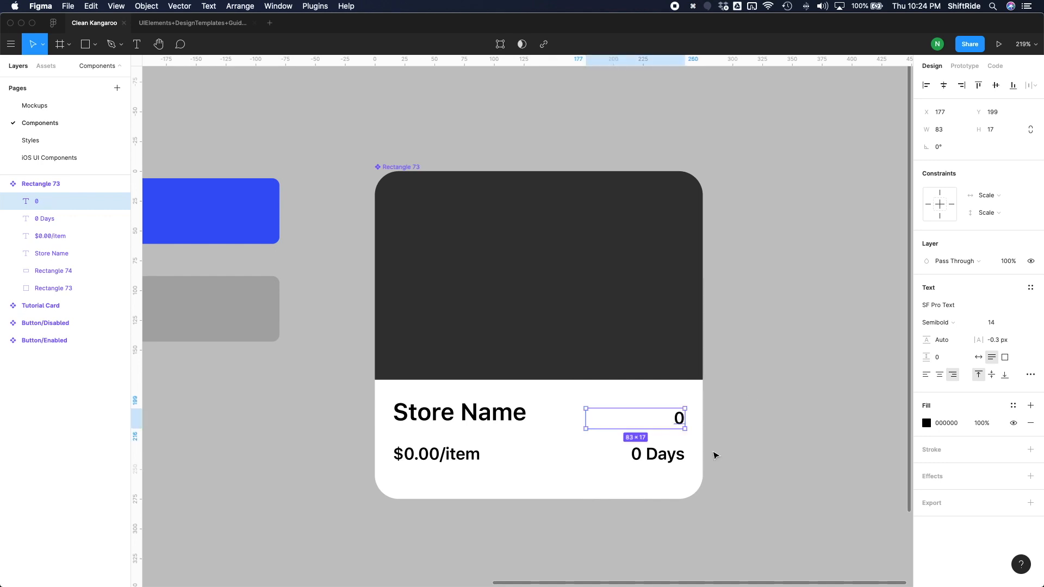
Check the store card sketch in Preview and change the rating text beside the store name to "0.0".
key("ctrl+Up")
left_click(397, 220)
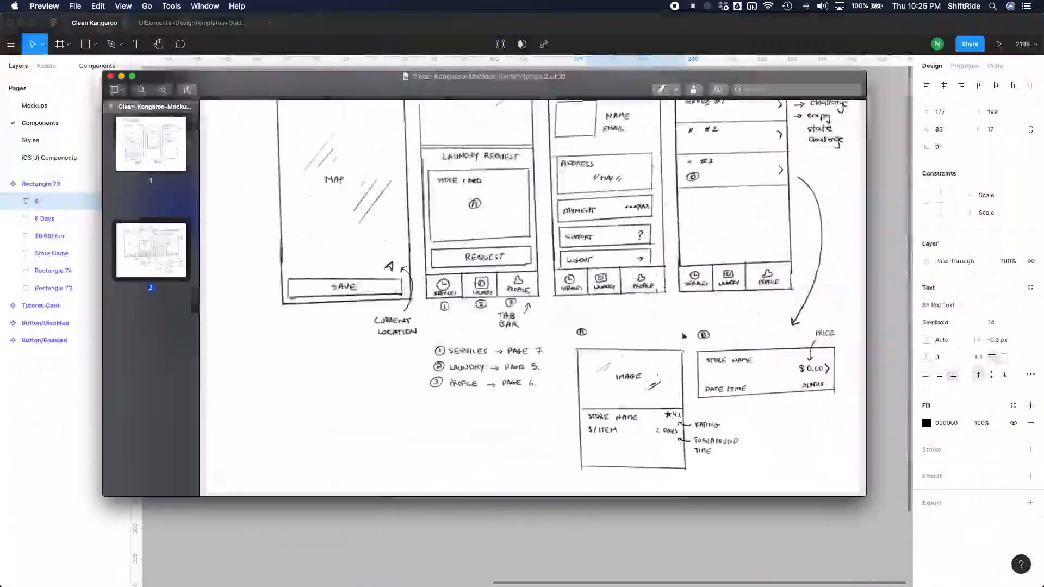
left_click(655, 543)
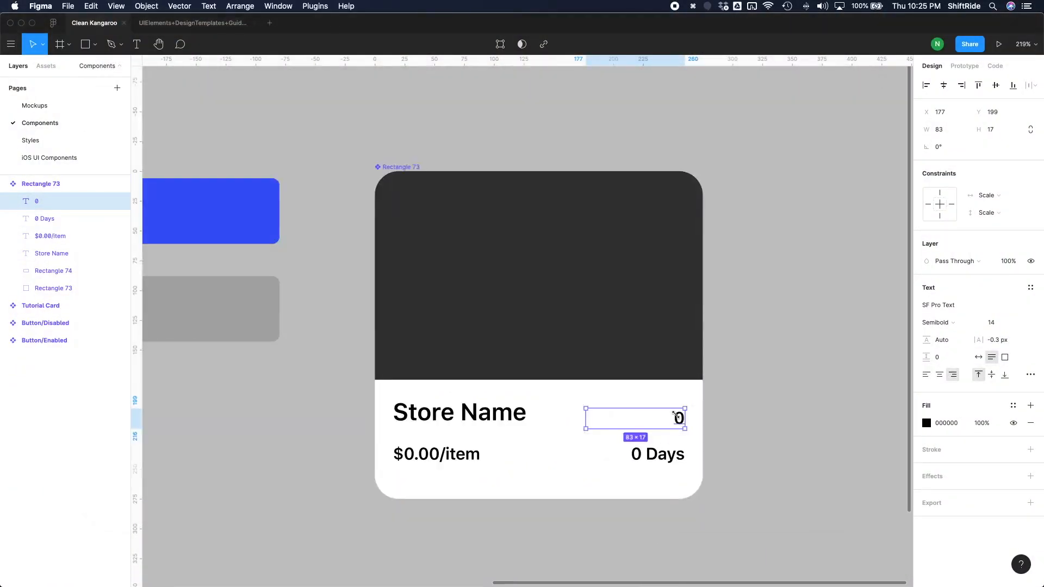
double_click(676, 415)
type("0.0")
key("Escape")
left_click(714, 442)
Draw a 25 × 25 star at X 208, Y 190 before the "0.0" rating, and raise the rating text level with it.
scroll(667, 441, "up", 3)
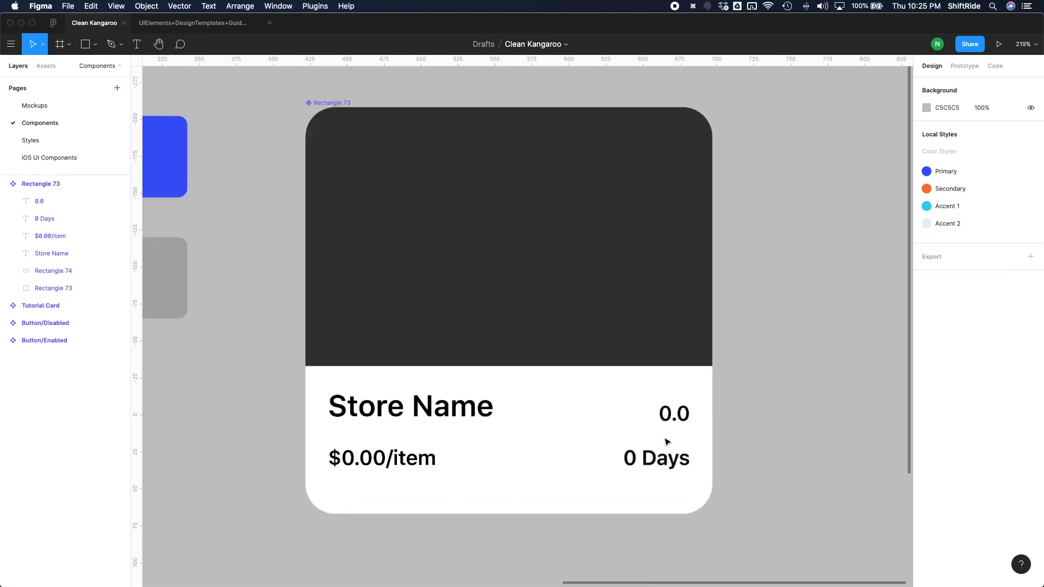
scroll(667, 441, "up", 2)
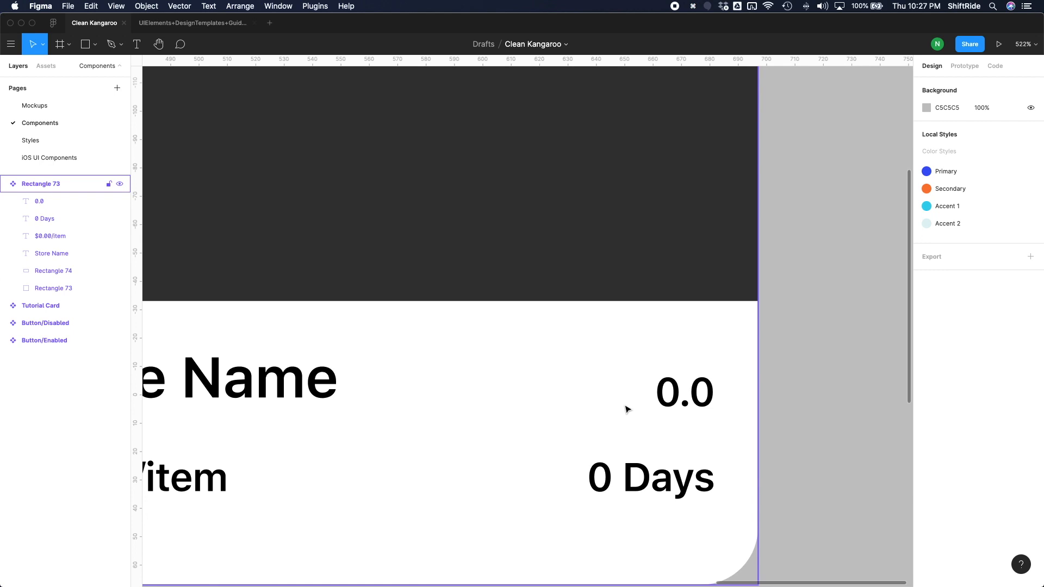
left_click(95, 44)
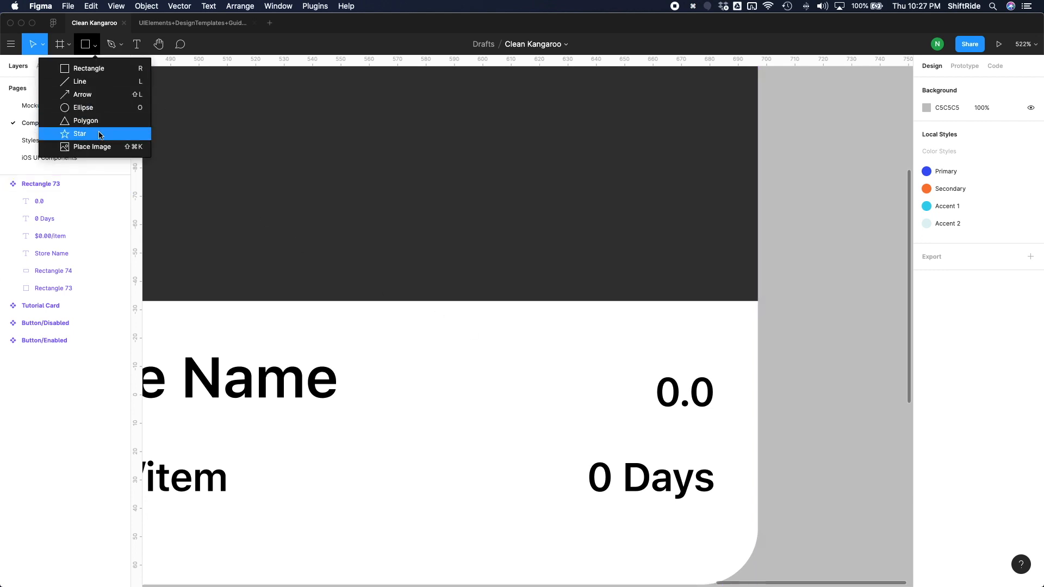
left_click(100, 135)
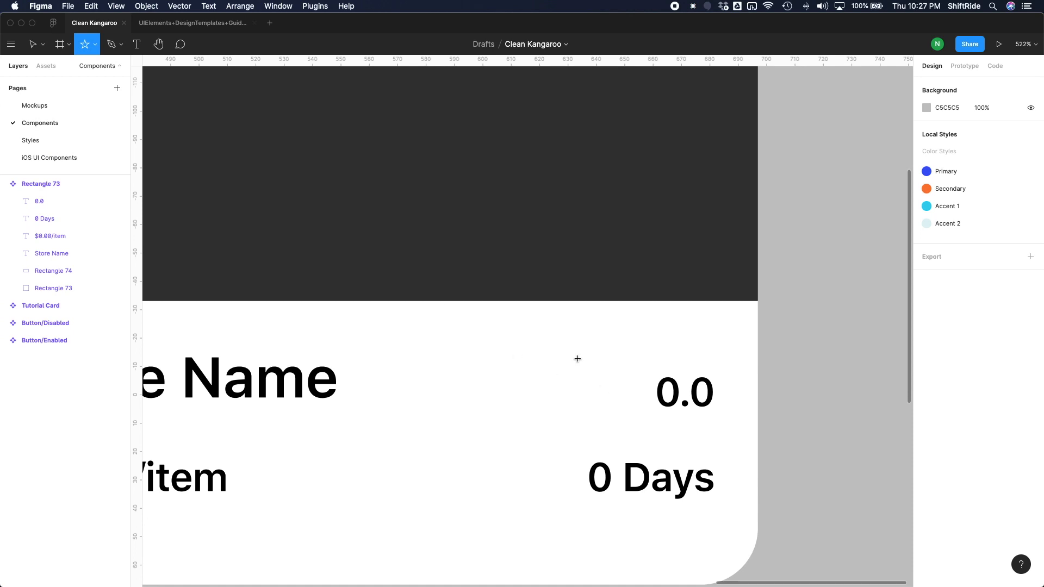
left_click_drag(576, 353, 645, 419)
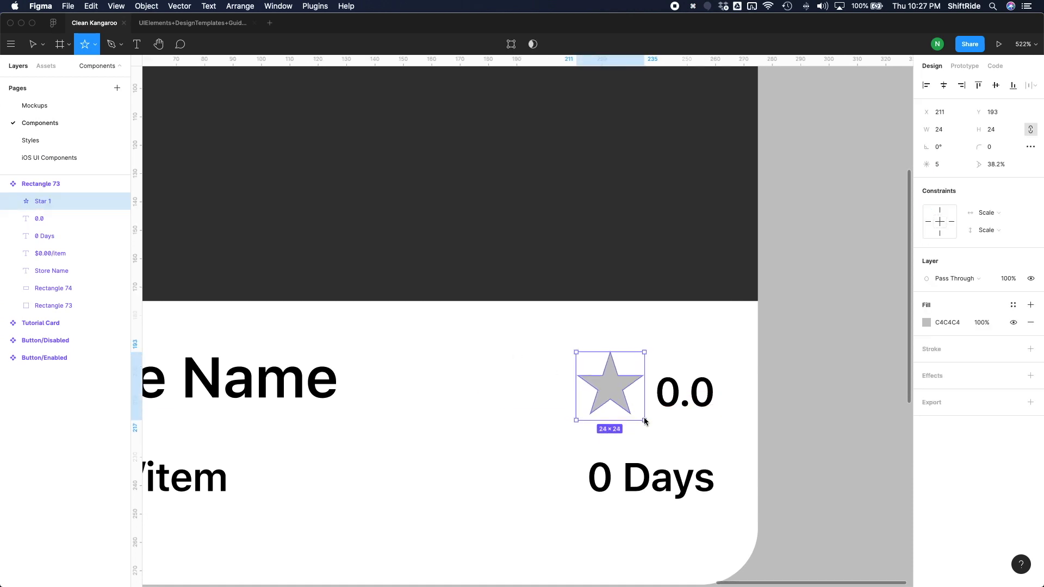
left_click_drag(646, 423, 647, 424)
left_click_drag(608, 393, 600, 386)
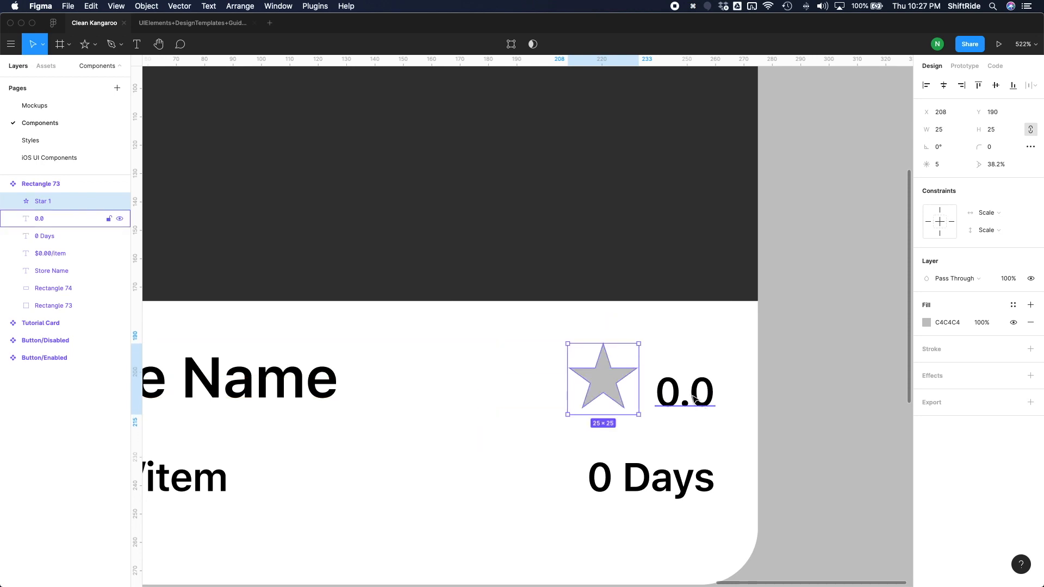
left_click(691, 385)
Try rounding the star's corners and altering its inner ratio directly on the canvas.
left_click(604, 387)
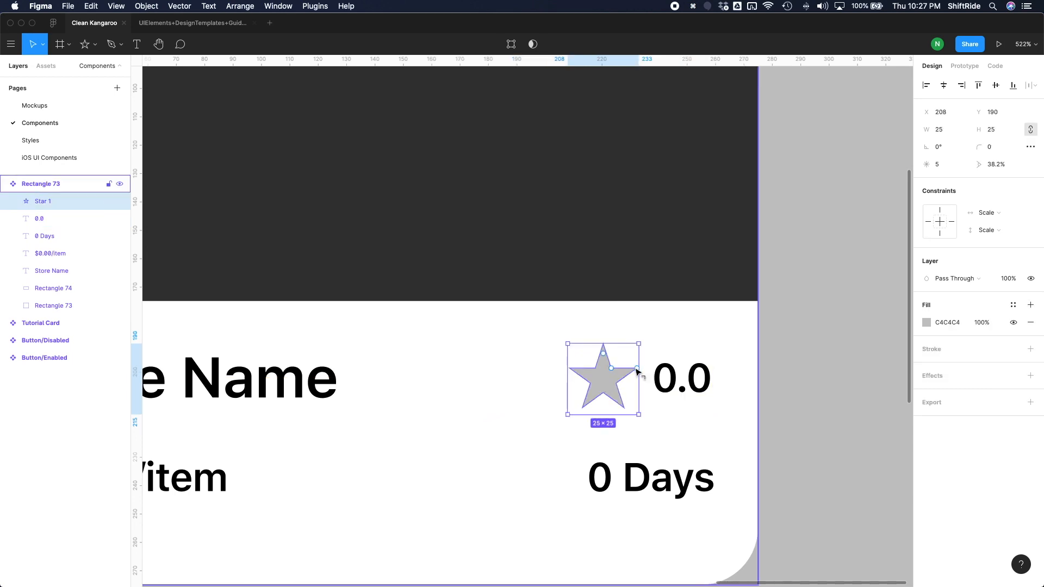
left_click_drag(637, 370, 639, 374)
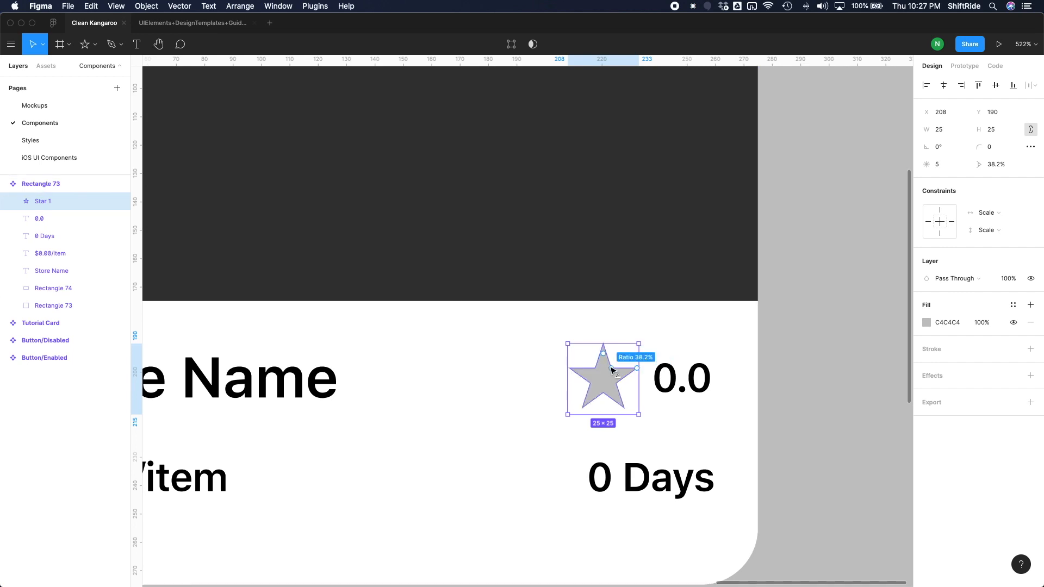
left_click_drag(612, 370, 603, 349)
key("super+z")
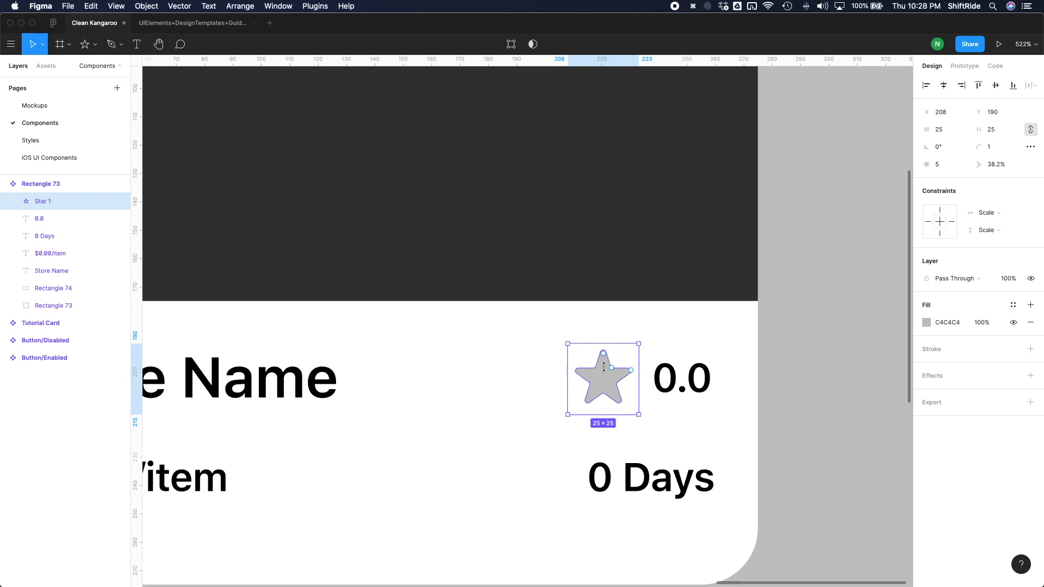
key("super+z")
Set the star's corner radius to 0.5.
left_click(992, 149)
left_click(993, 153)
type(".")
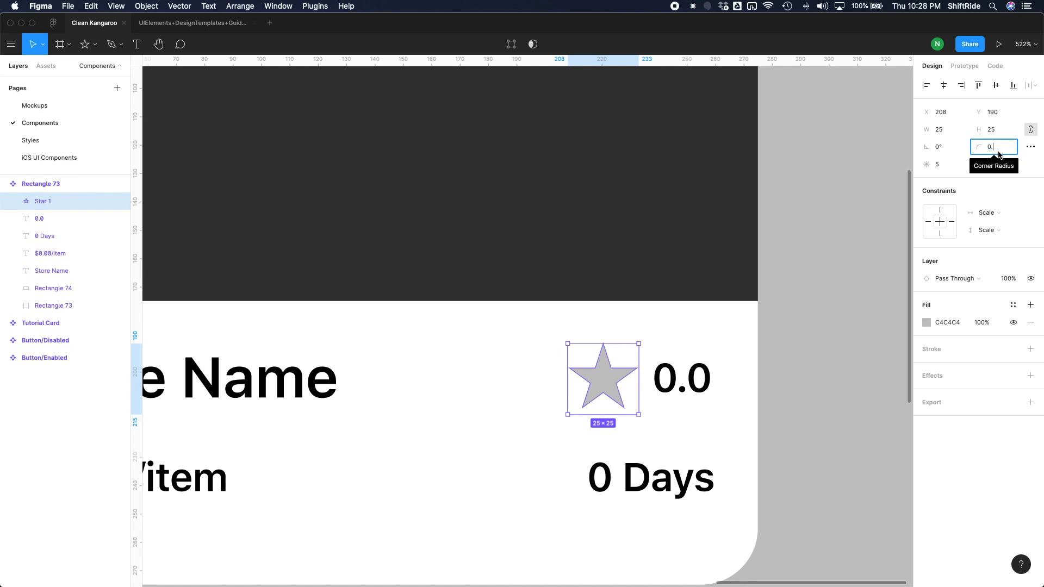
type("5")
key("Return")
left_click(776, 363)
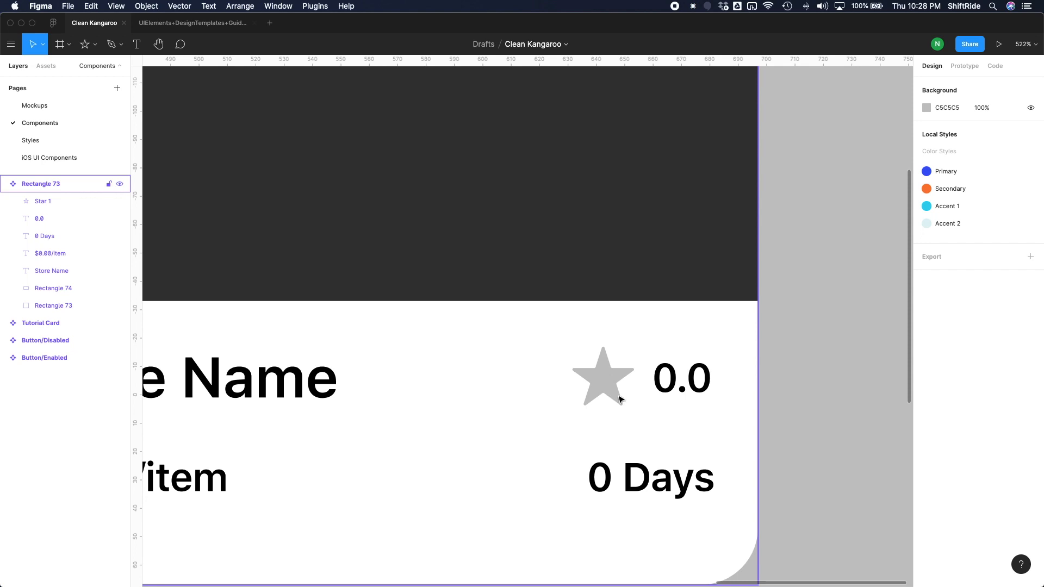
Check the star rating in the Preview sketch and move the star out of the card to X 724, Y -42.
double_click(615, 391)
key("ctrl+Up")
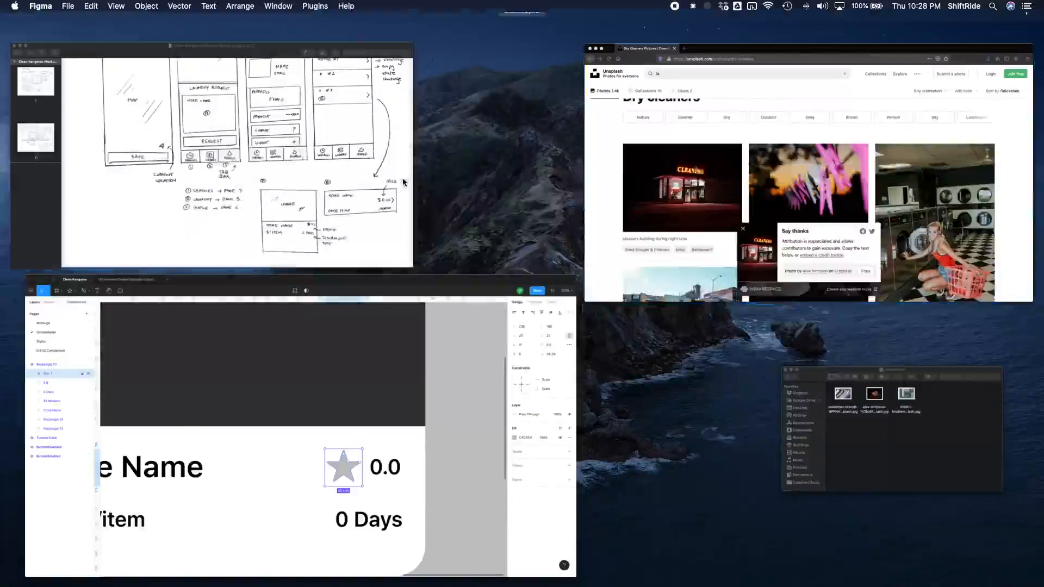
left_click(403, 181)
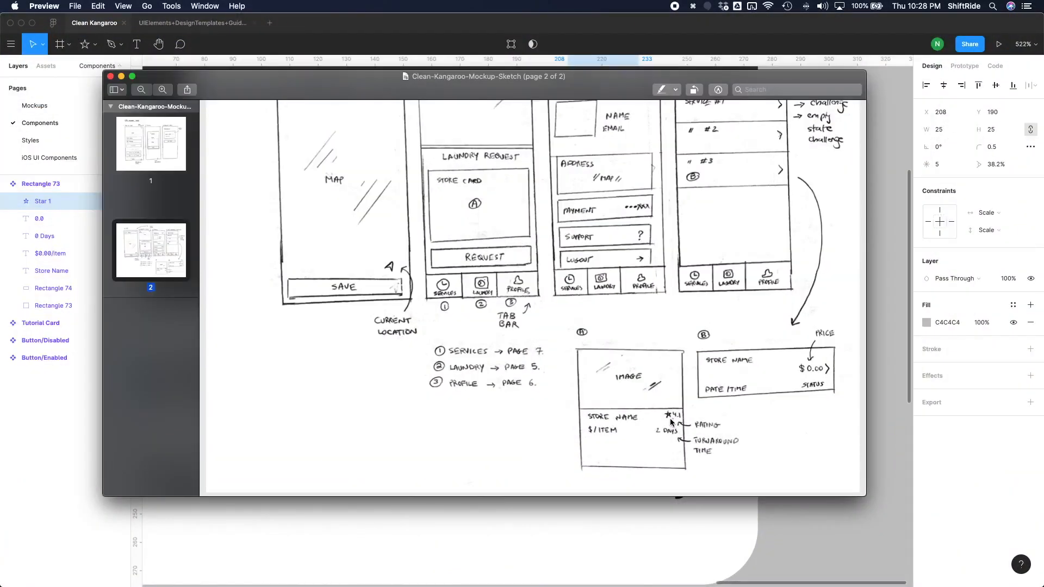
key("super+Tab")
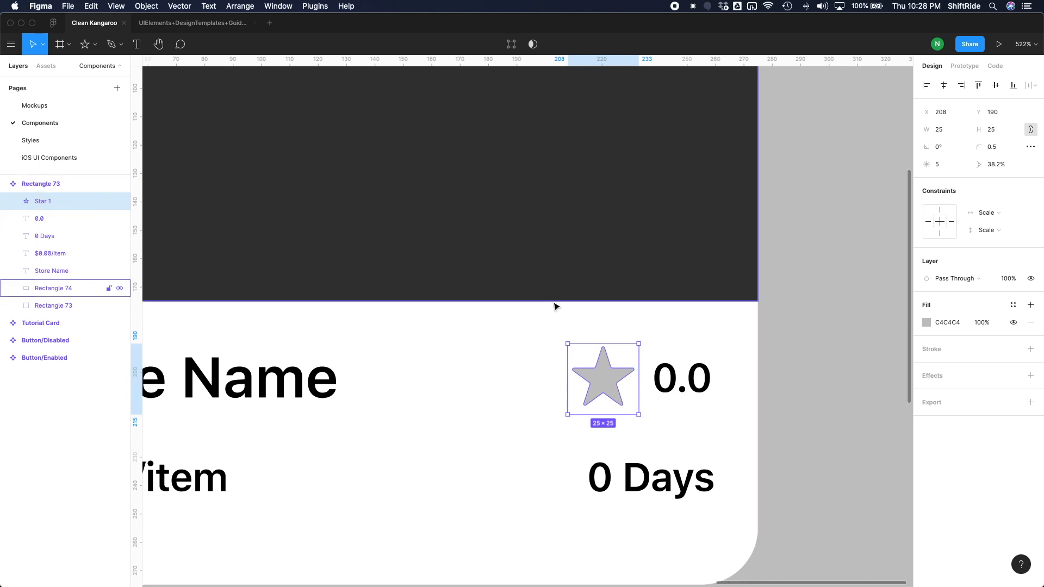
scroll(596, 405, "down", 2)
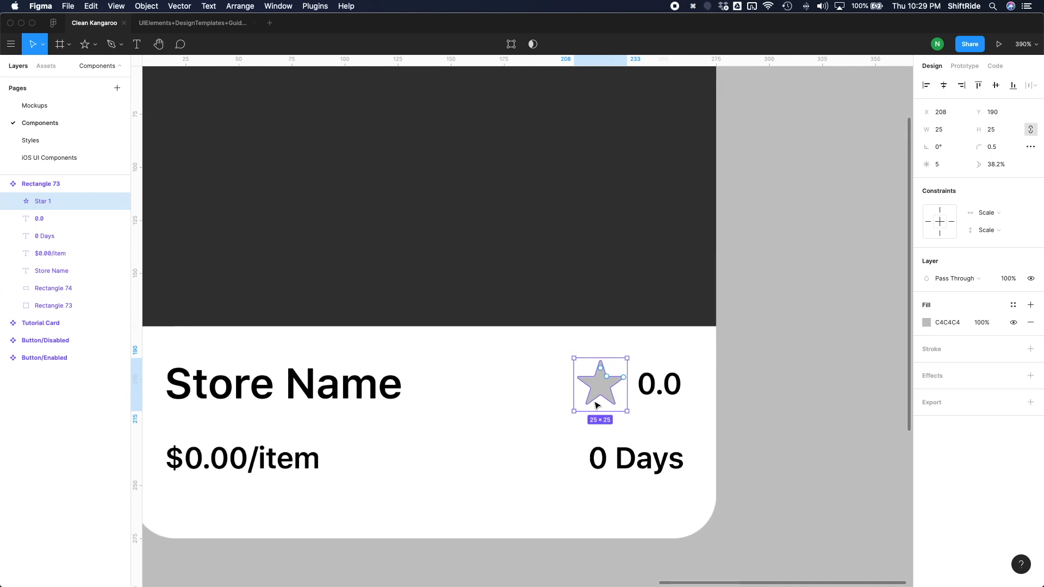
scroll(599, 403, "down", 2)
left_click_drag(598, 400, 714, 369)
scroll(718, 368, "right", 5)
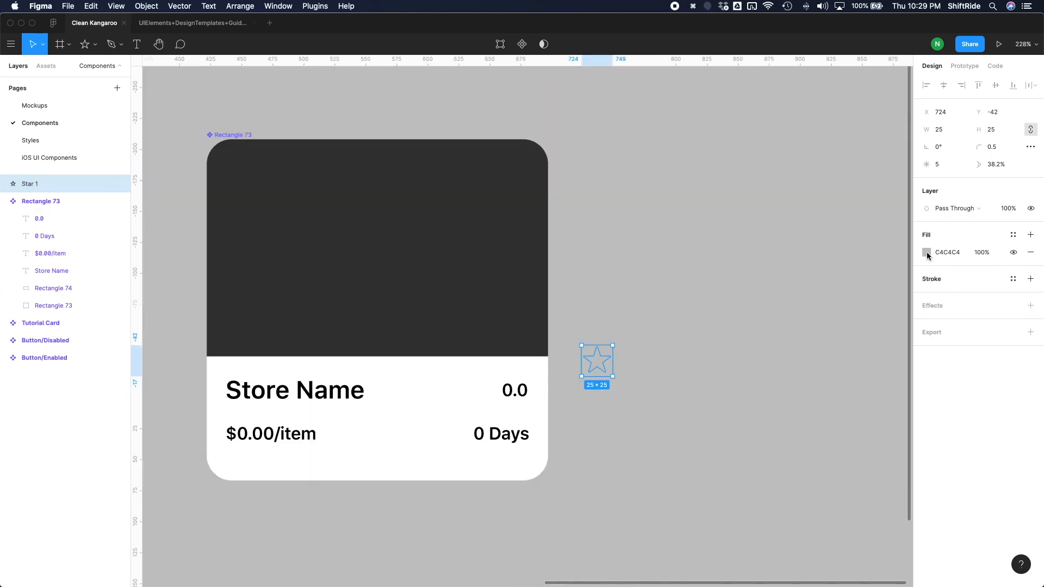
Set the star's fill to DDDDDD and turn the star into its own component.
left_click(926, 252)
left_click_drag(794, 289, 764, 290)
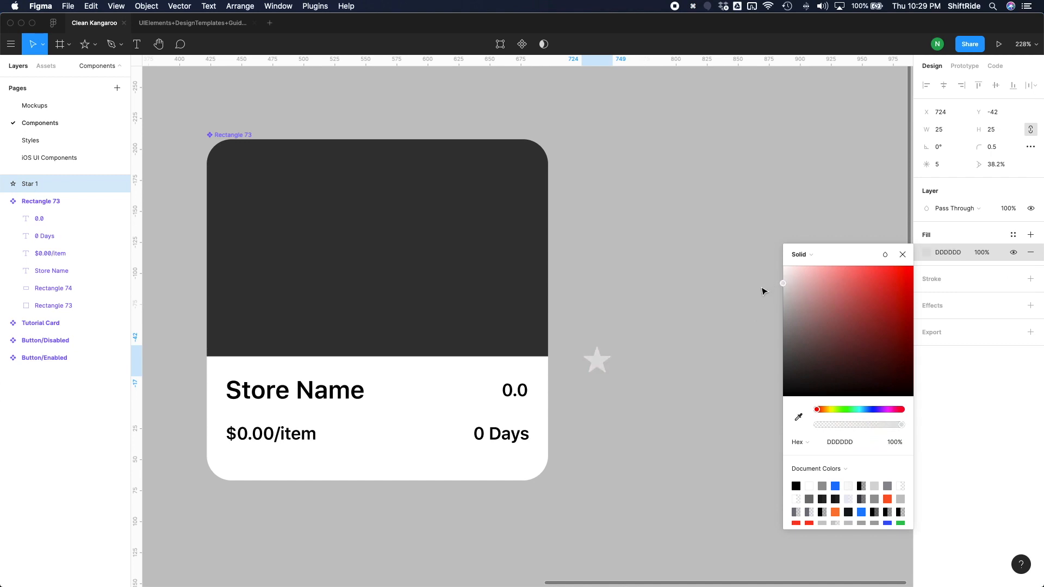
left_click(666, 327)
left_click(597, 360)
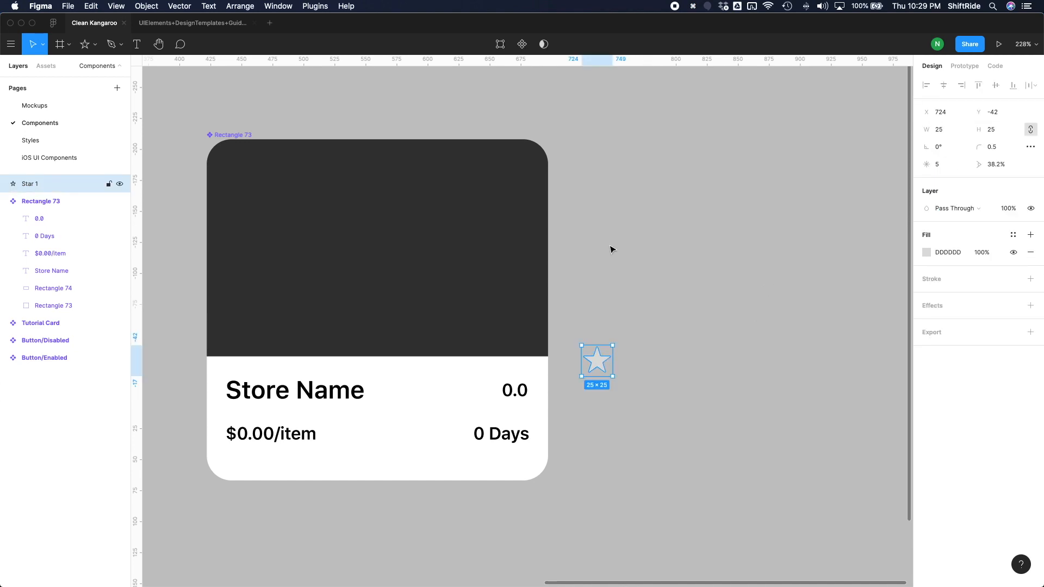
left_click(521, 43)
scroll(600, 371, "up", 4)
scroll(599, 371, "down", 4)
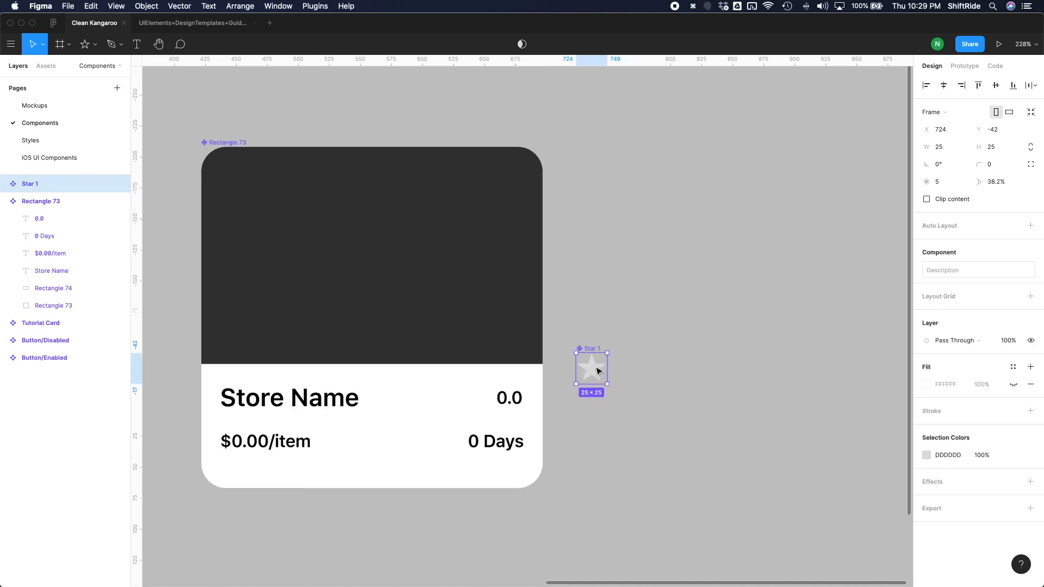
Try duplicating the star component and nesting the copy inside the original.
left_click_drag(570, 337, 621, 404)
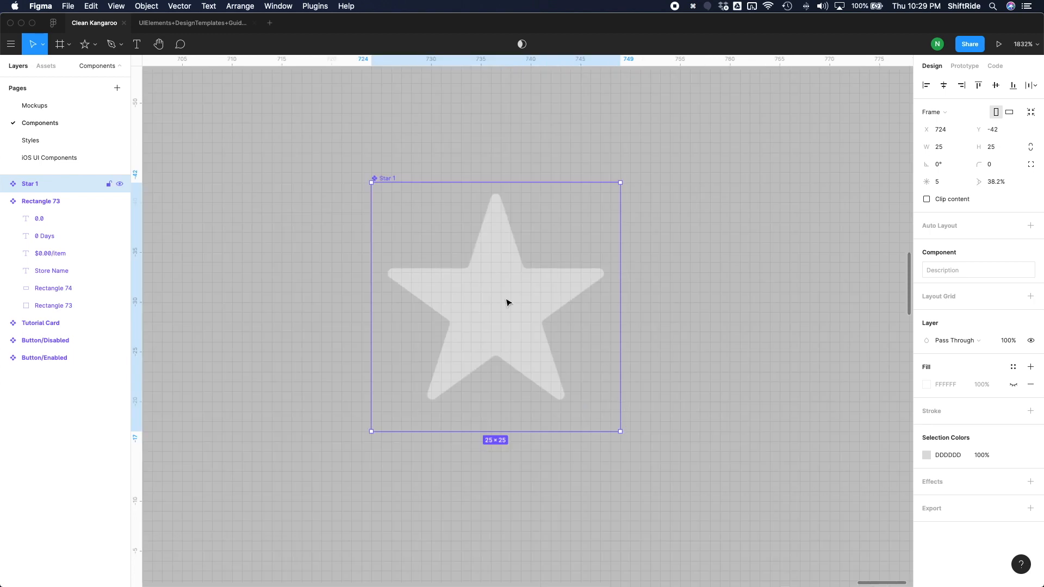
key("super+d")
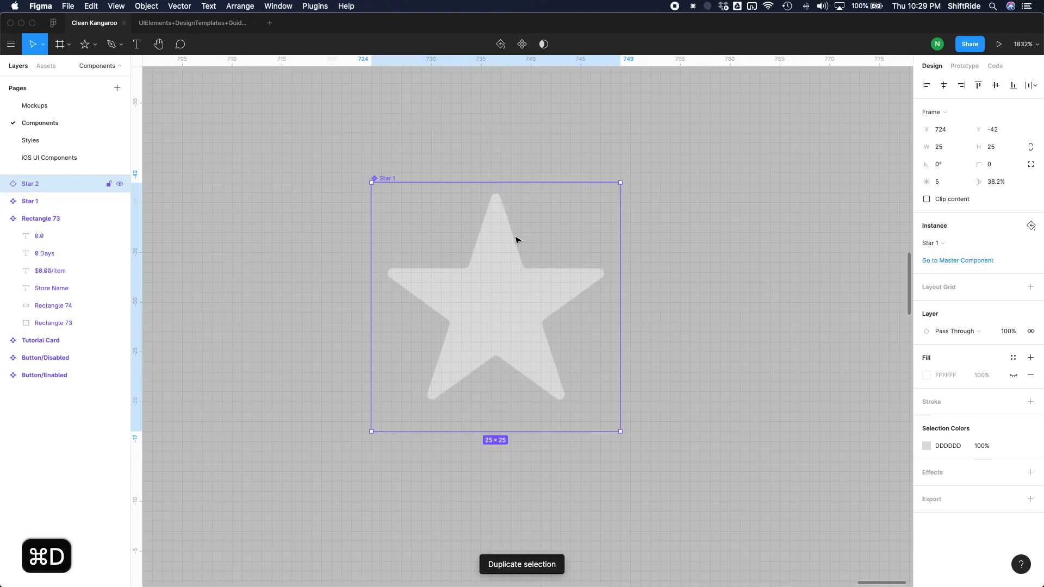
scroll(515, 235, "down", 3)
left_click_drag(13, 184, 37, 205)
key("super+z")
Duplicate the star shape twice inside the Star 1 component.
left_click(54, 204)
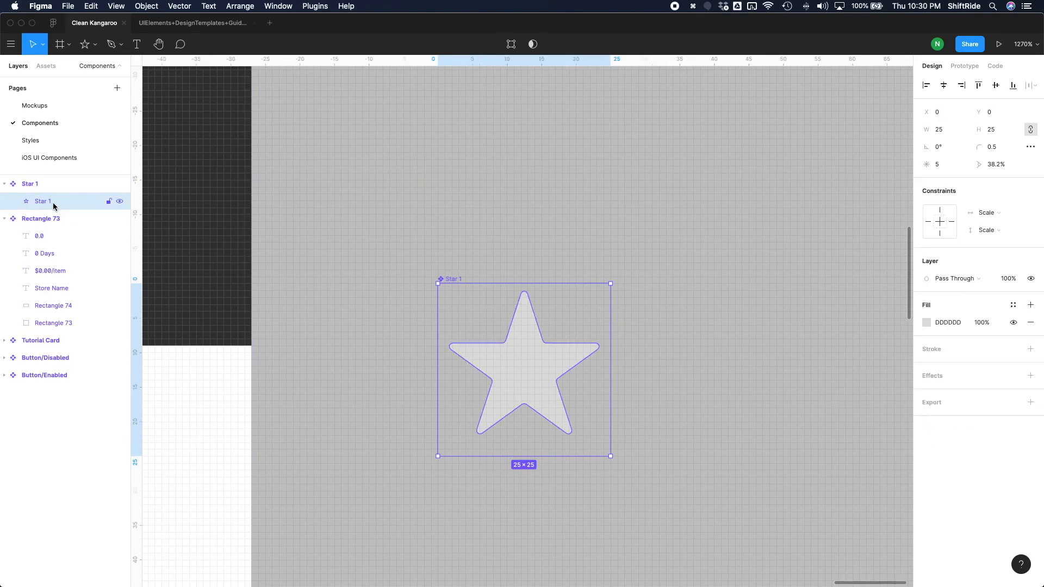
key("super+d")
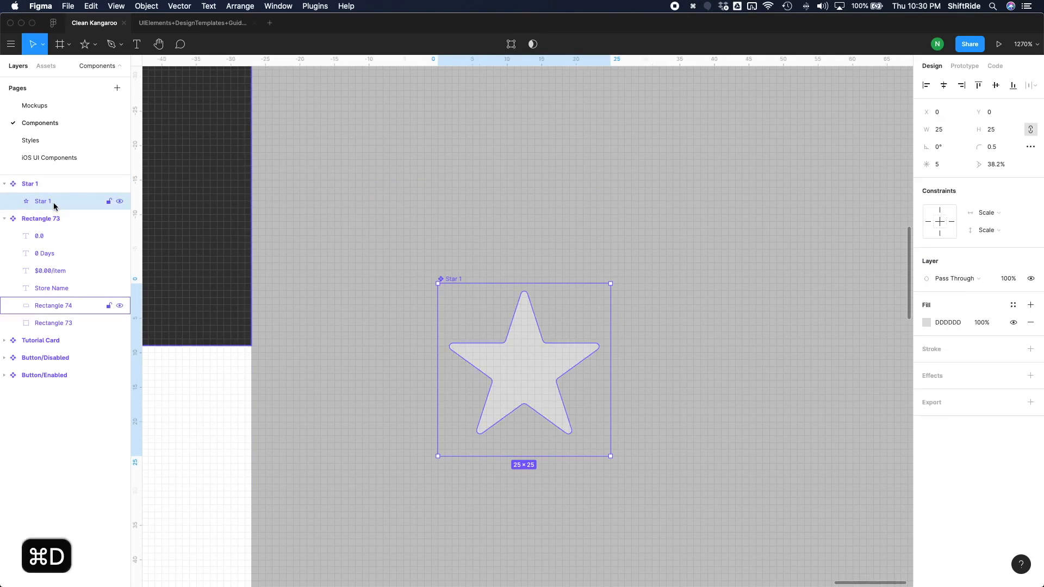
key("super+d")
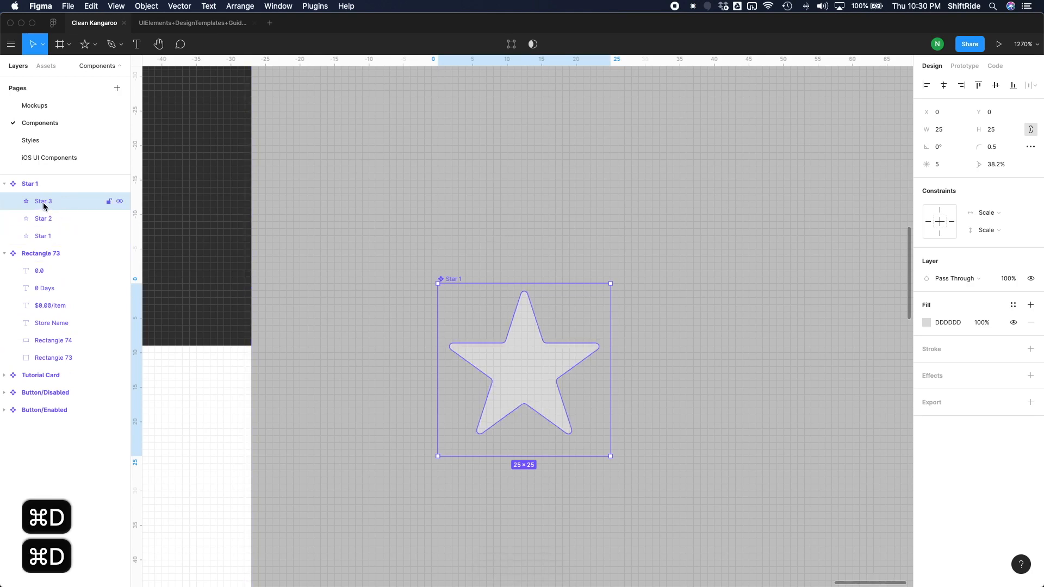
Rename the three star layers in the component, from the uppermost down, as "Filled", "Half Filled" and "Unfilled".
double_click(44, 202)
type("Filled")
left_click(47, 217)
double_click(48, 219)
type("H")
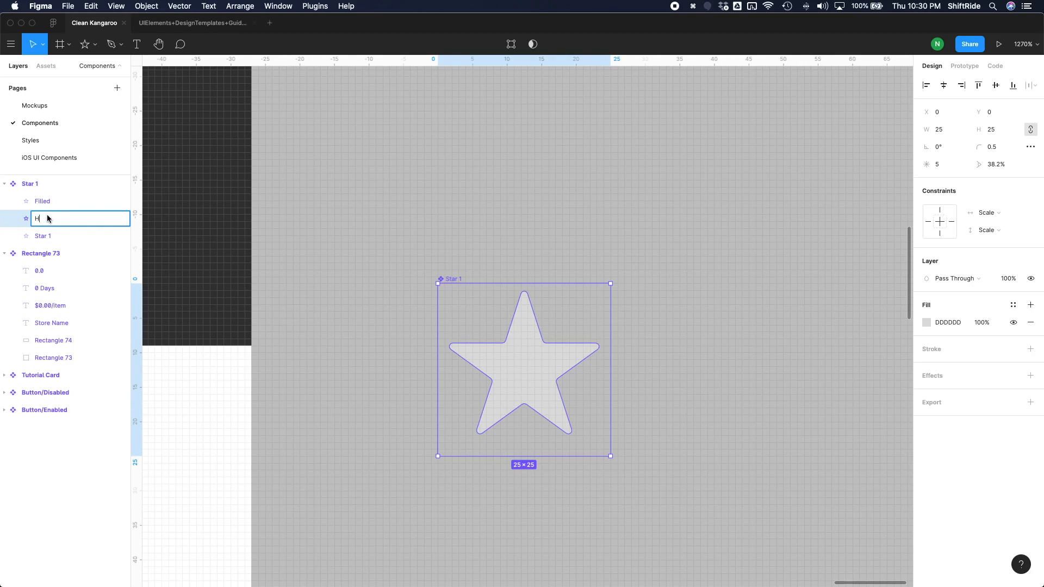
type("alf Filled")
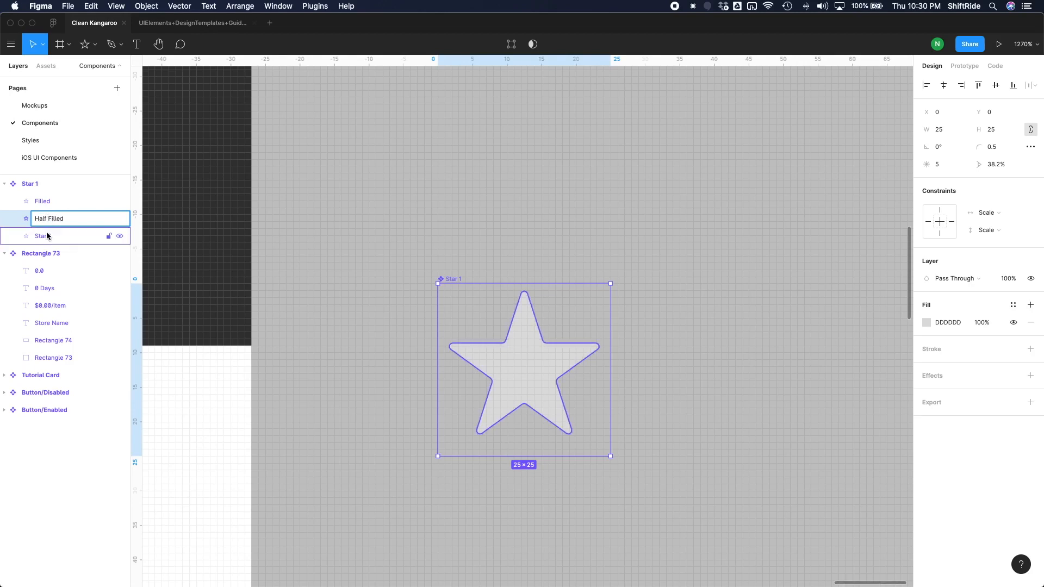
left_click(46, 236)
double_click(47, 235)
type("U")
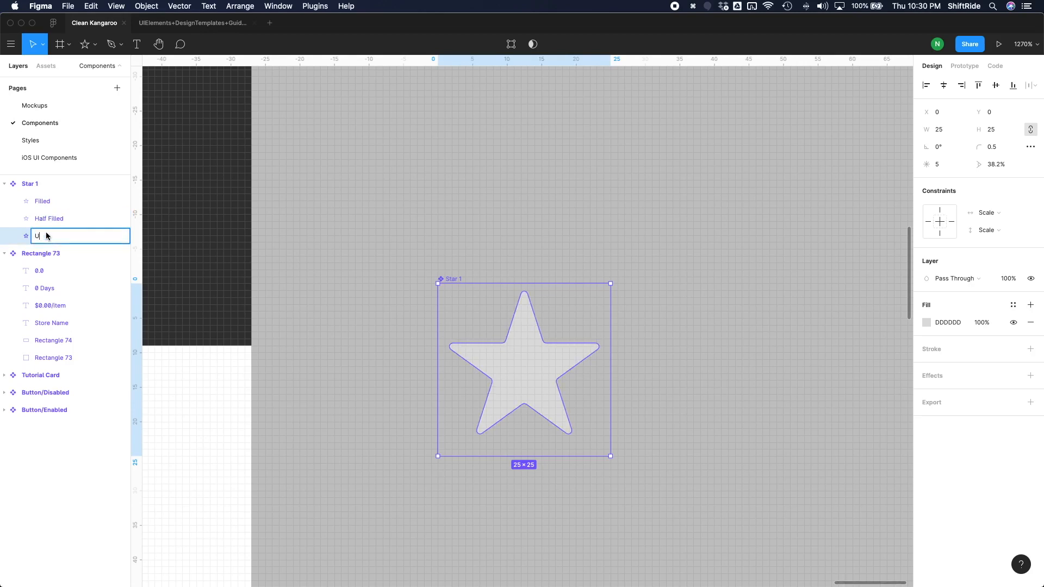
type("nfilled")
key("Return")
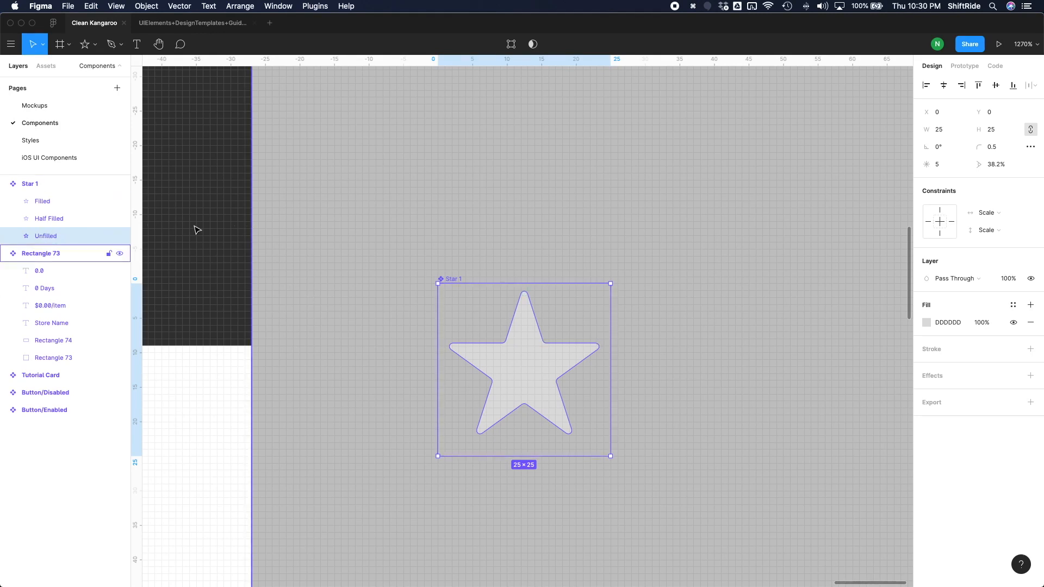
key("super+z")
key("super+z")
key("super+z")
left_click(438, 348)
left_click(449, 363)
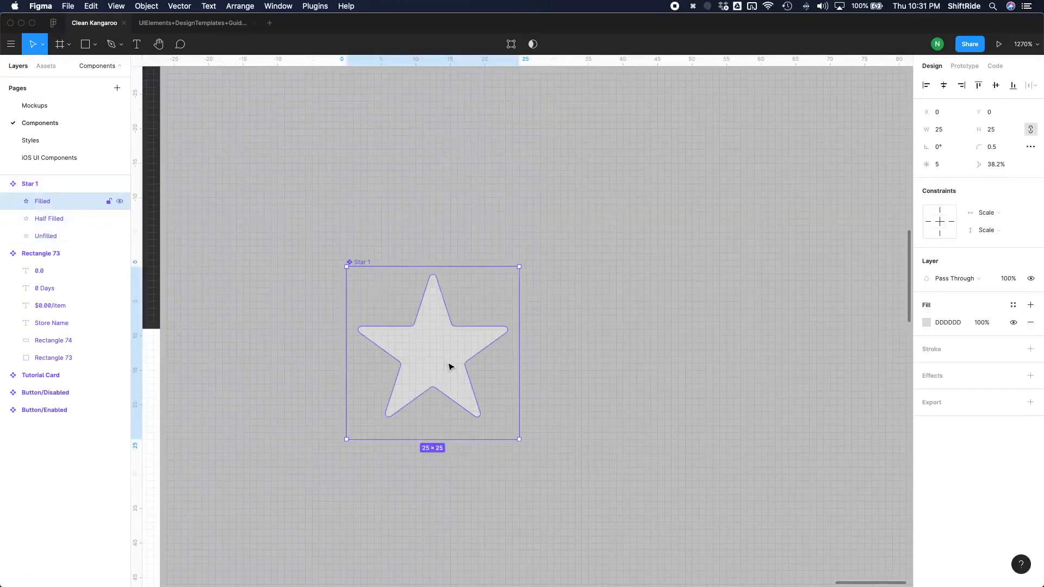
Hide the Filled layer and set the Half Filled star's fill to the dark yellow C3B427.
left_click(65, 218)
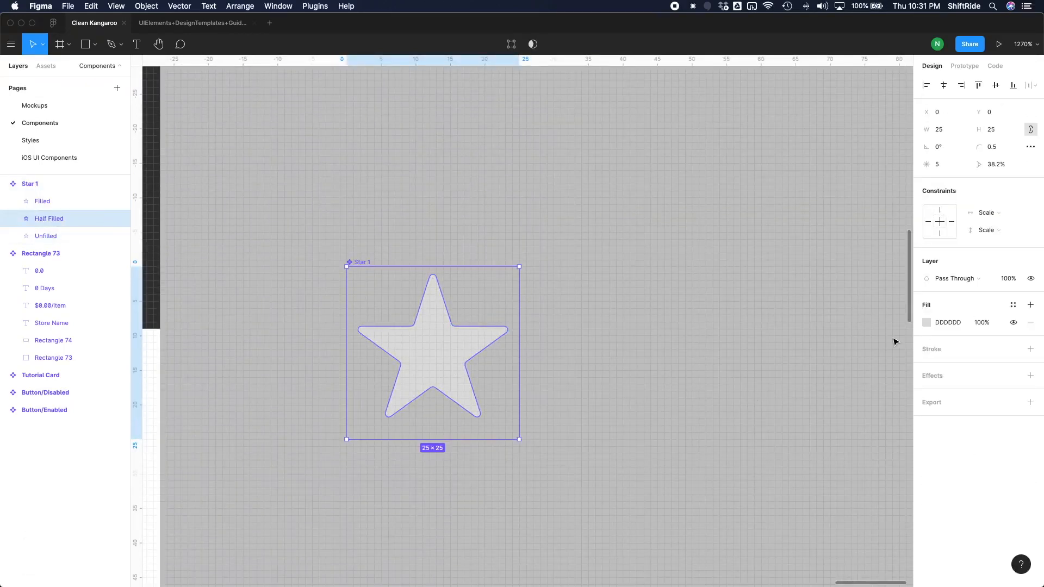
left_click(926, 325)
left_click(835, 458)
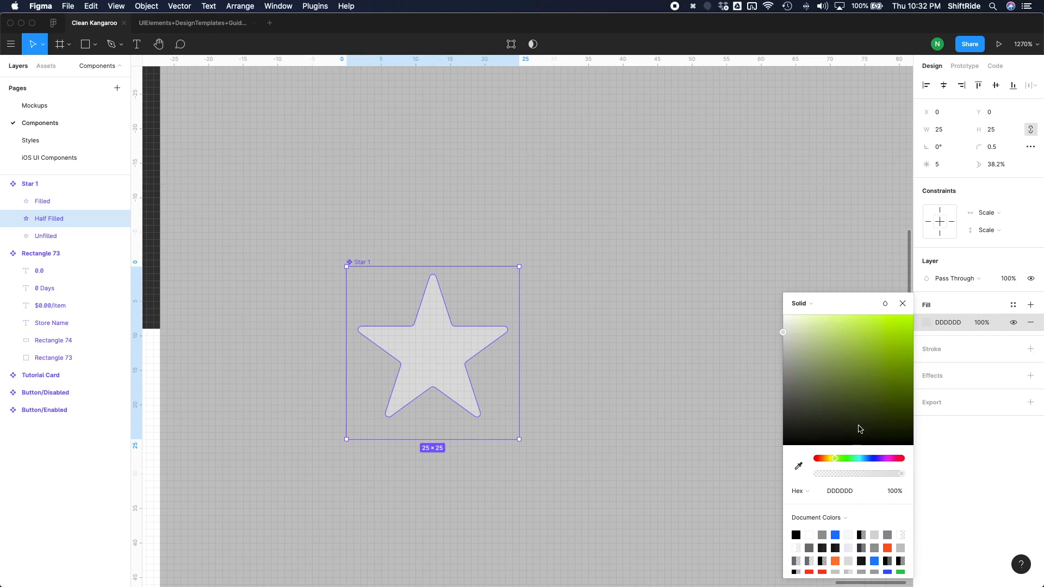
left_click_drag(835, 458, 830, 457)
left_click_drag(883, 368, 891, 335)
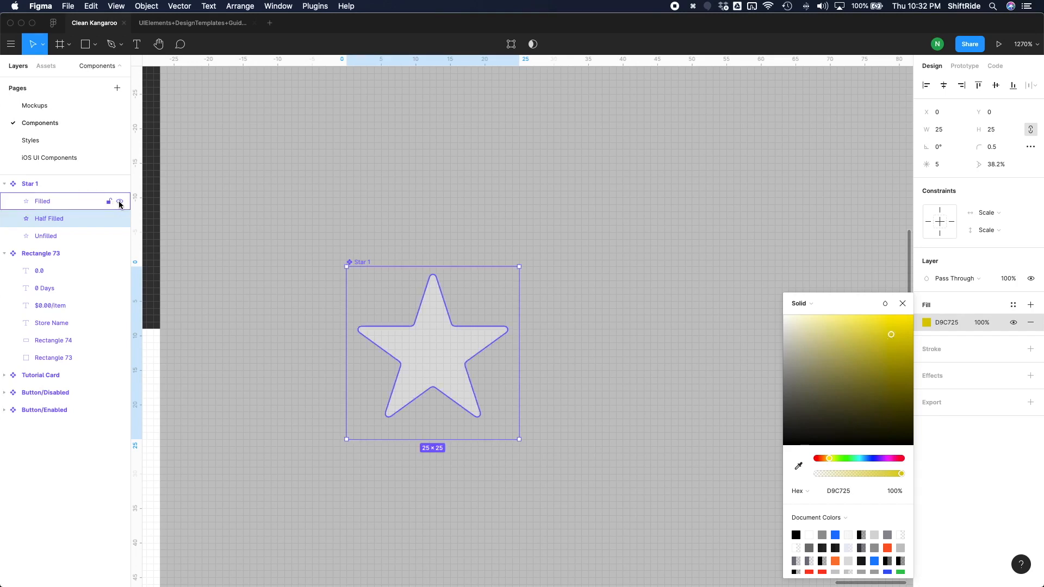
left_click(121, 203)
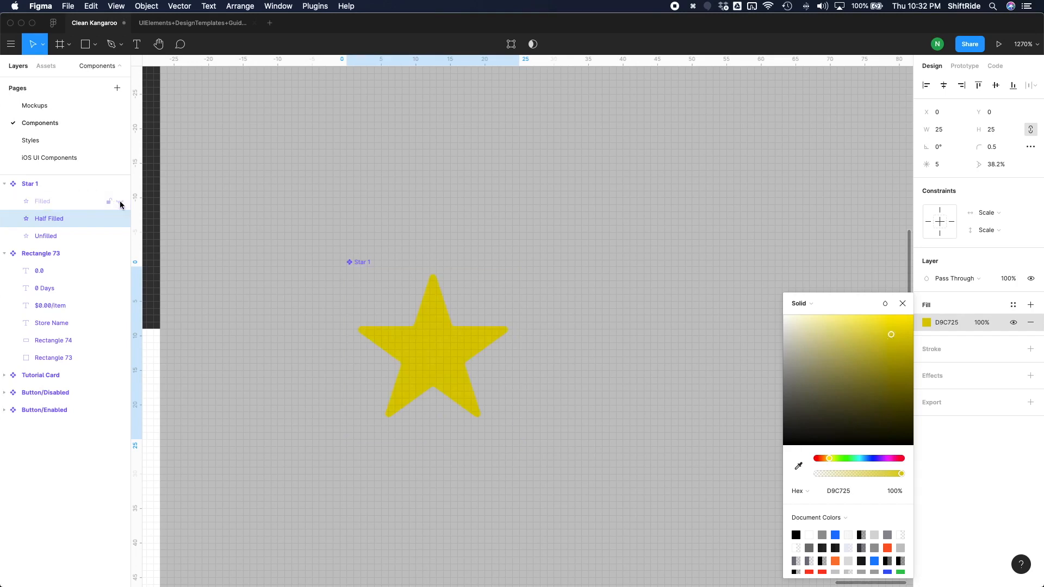
left_click_drag(895, 344, 889, 353)
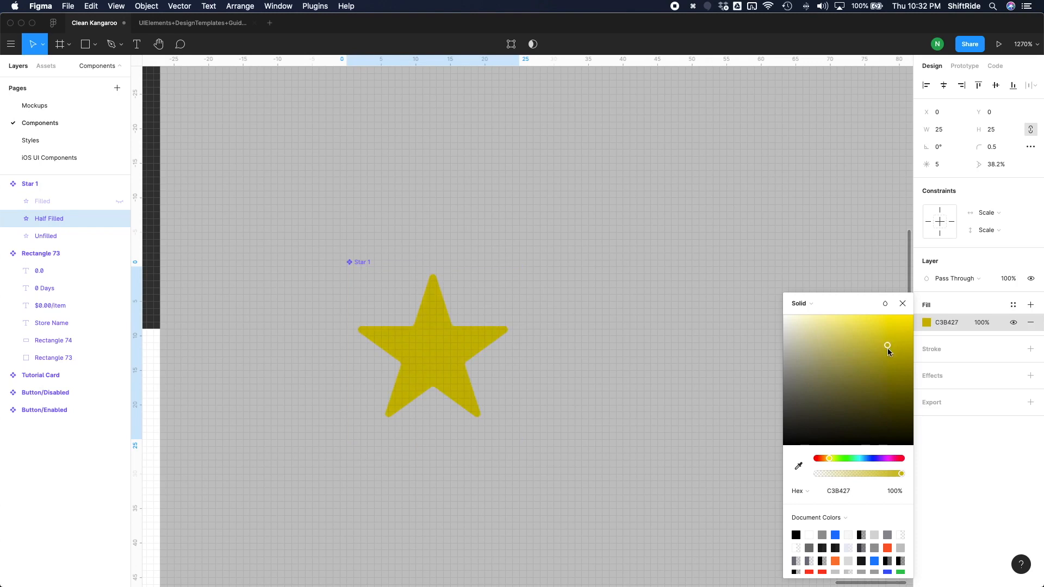
Copy the Half Filled star's C3B427 fill colour to the Filled layer and make that layer visible again.
left_click(944, 323)
key("super+c")
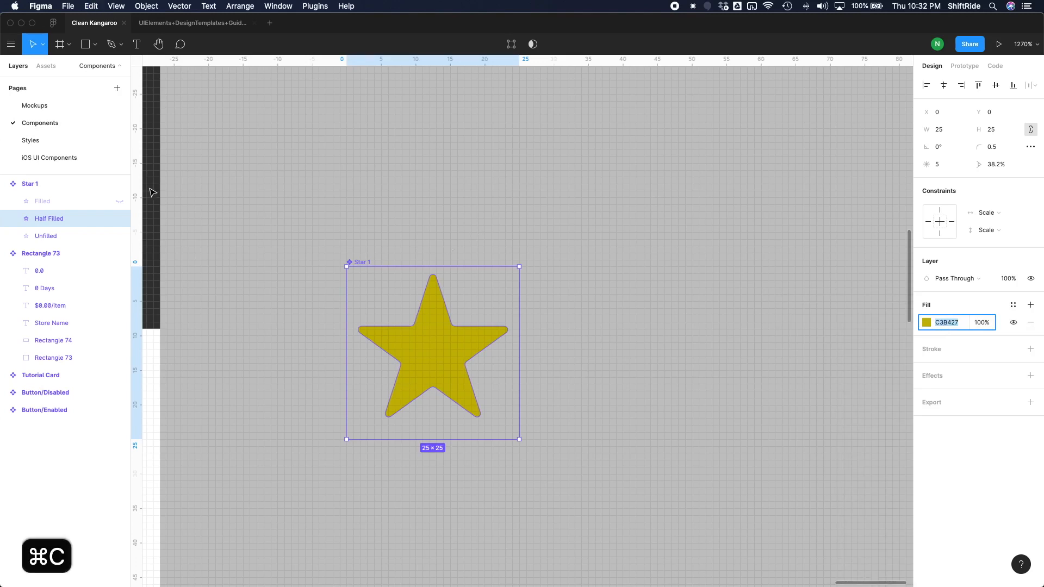
left_click(76, 202)
left_click(954, 325)
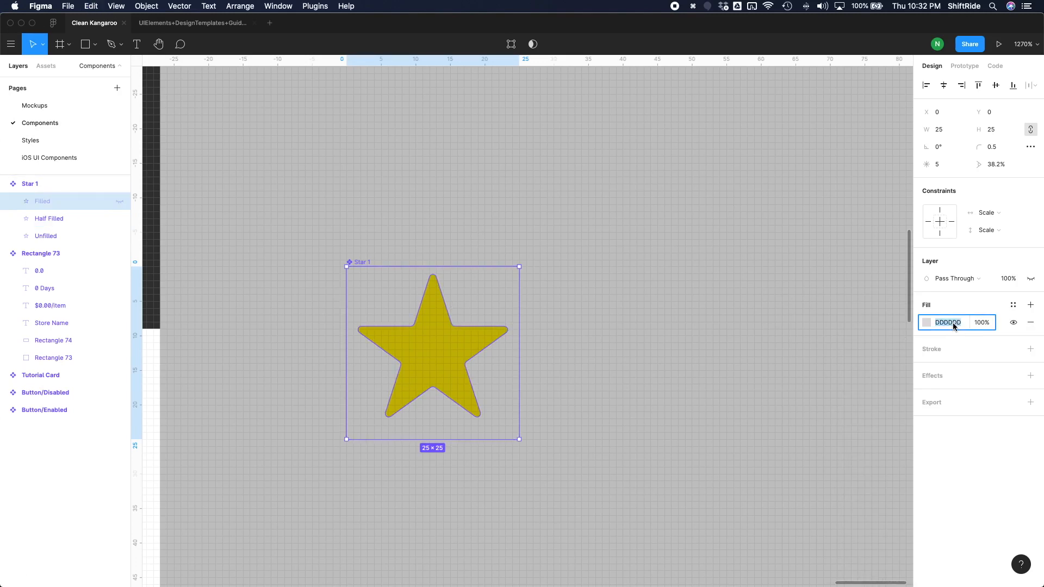
key("super+v")
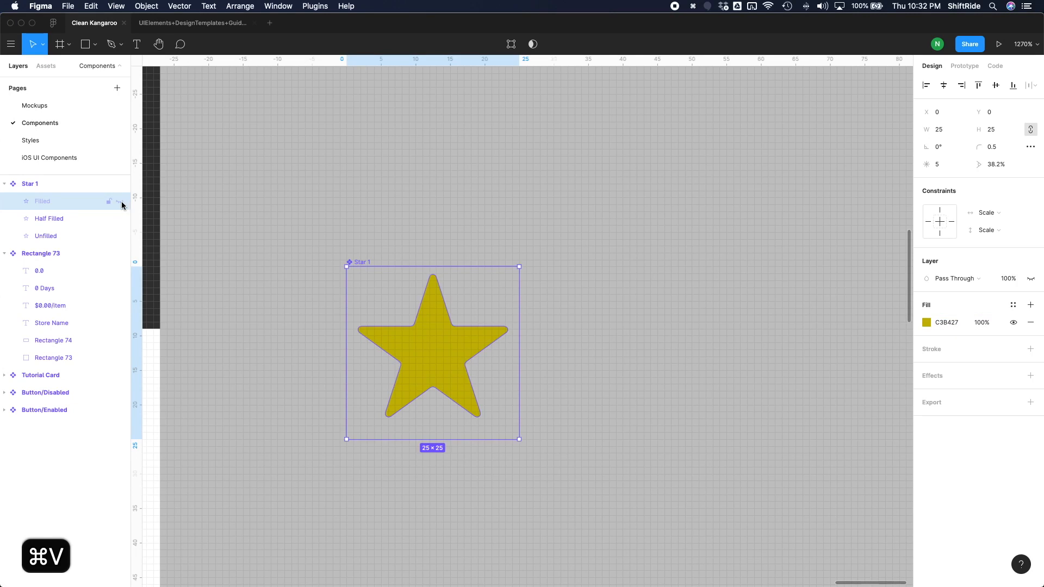
left_click(119, 203)
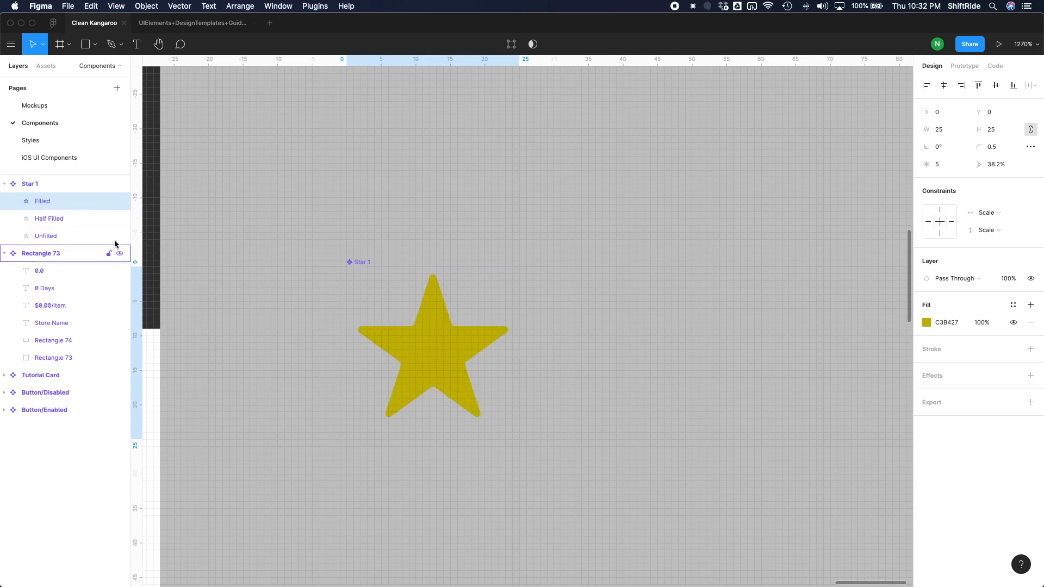
Toggle the visibility of the Filled and Half Filled layers to check the star's colours, leaving both shown.
left_click(120, 218)
left_click(120, 201)
left_click(120, 201)
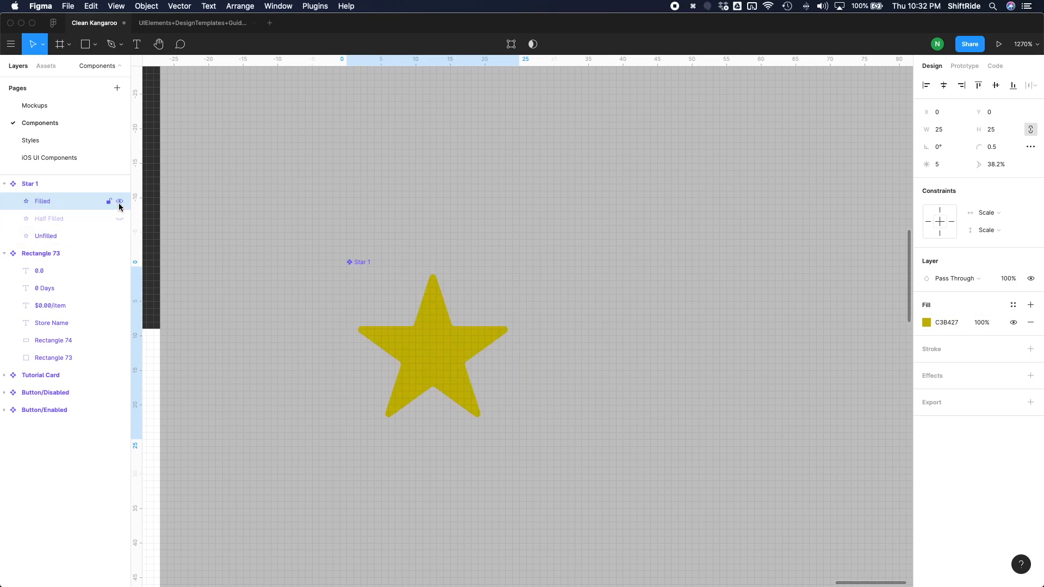
left_click(120, 219)
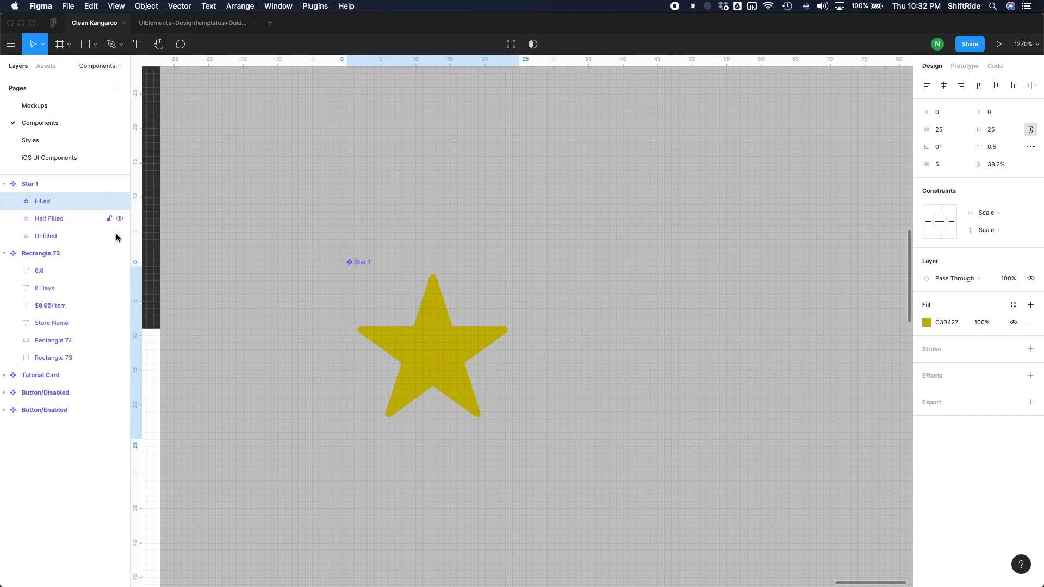
Draw a rectangle about 12 × 27 covering the right half of the star inside the Star 1 component.
left_click(45, 224)
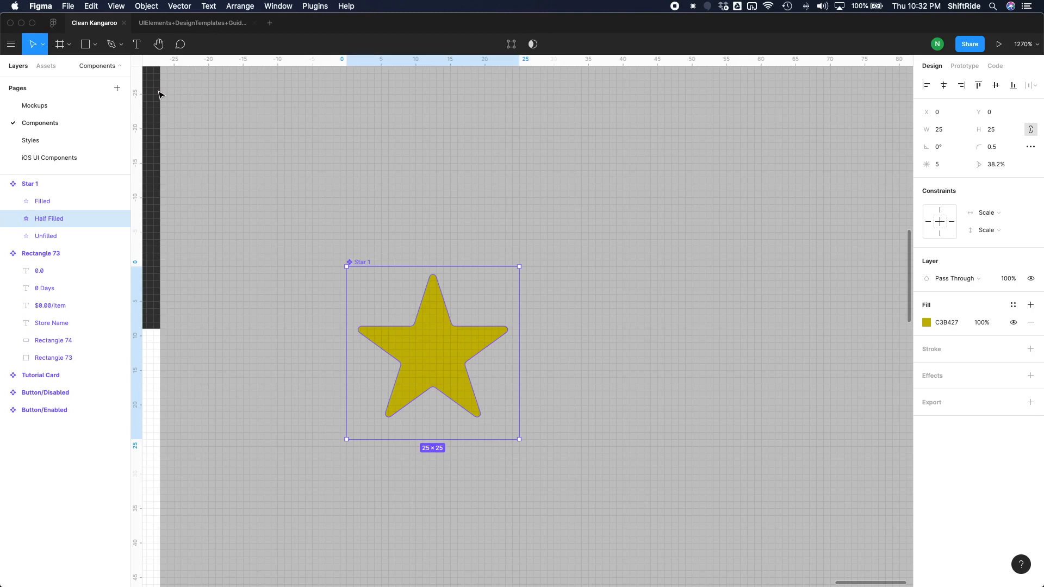
left_click(87, 48)
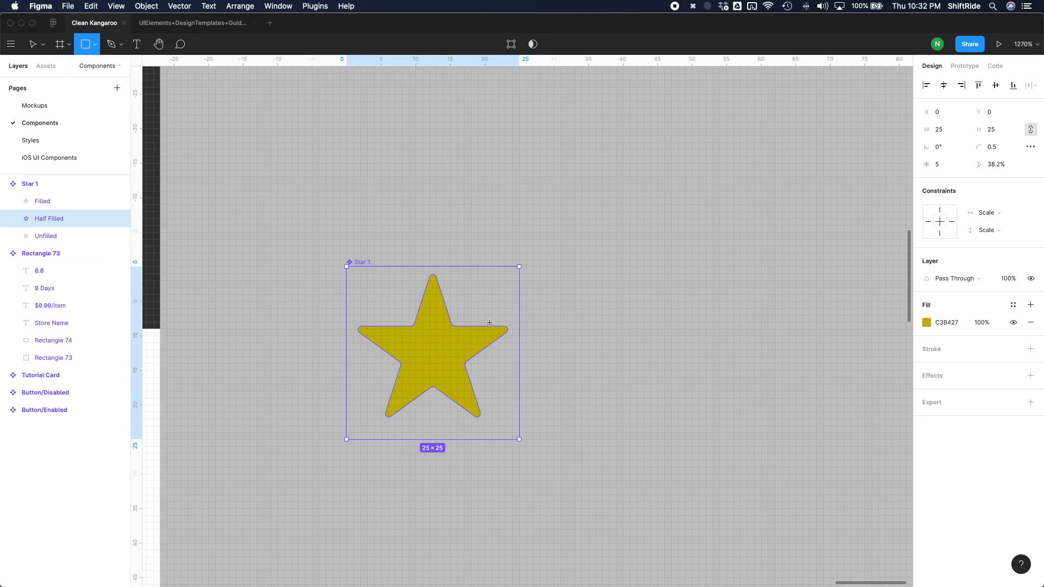
left_click_drag(436, 261, 517, 446)
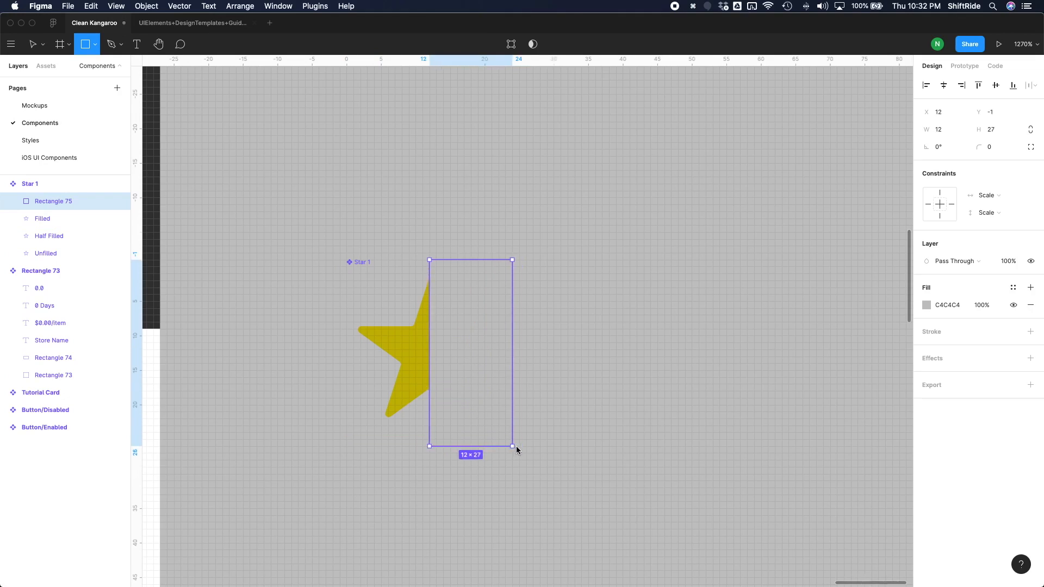
Set the fill of the rectangle over the star to the light grey DDDDDD.
left_click(929, 305)
left_click_drag(813, 370, 725, 242)
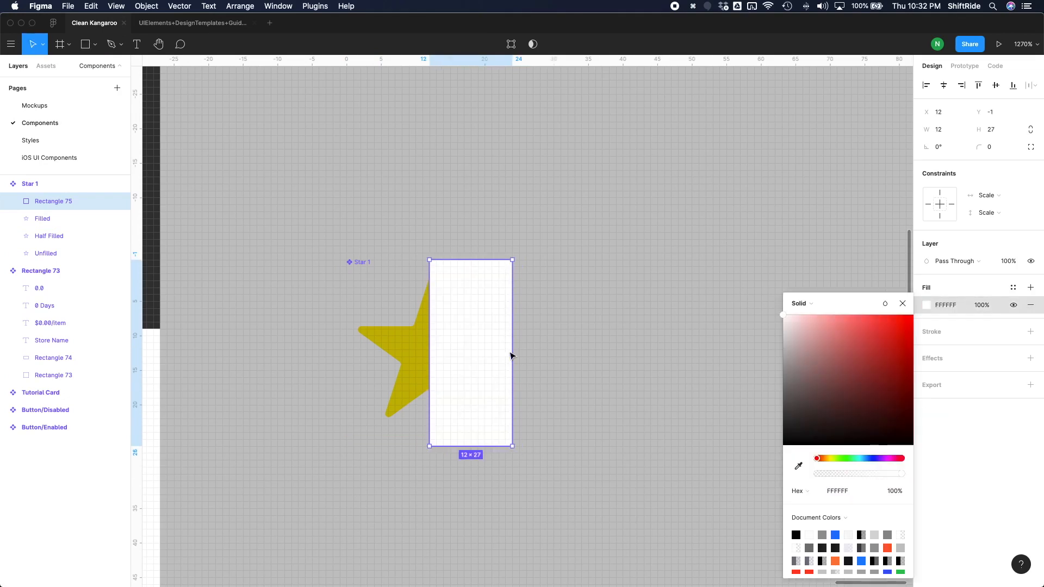
left_click(499, 358)
left_click(943, 305)
type("DDDDDD")
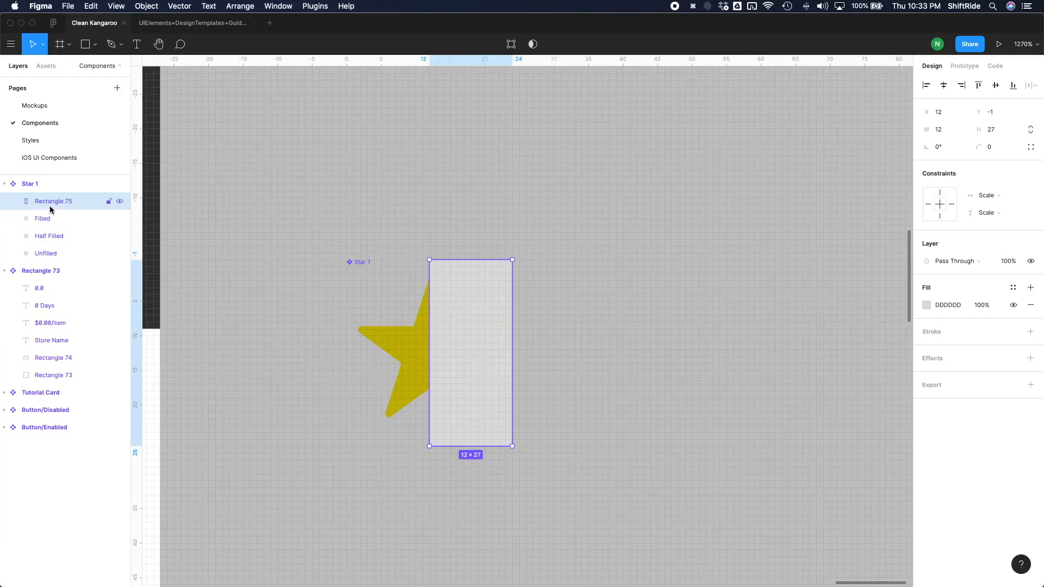
Combine the rectangle with the Half Filled star using Intersect Selection to form the grey half.
left_click(53, 236, "shift")
left_click(541, 48)
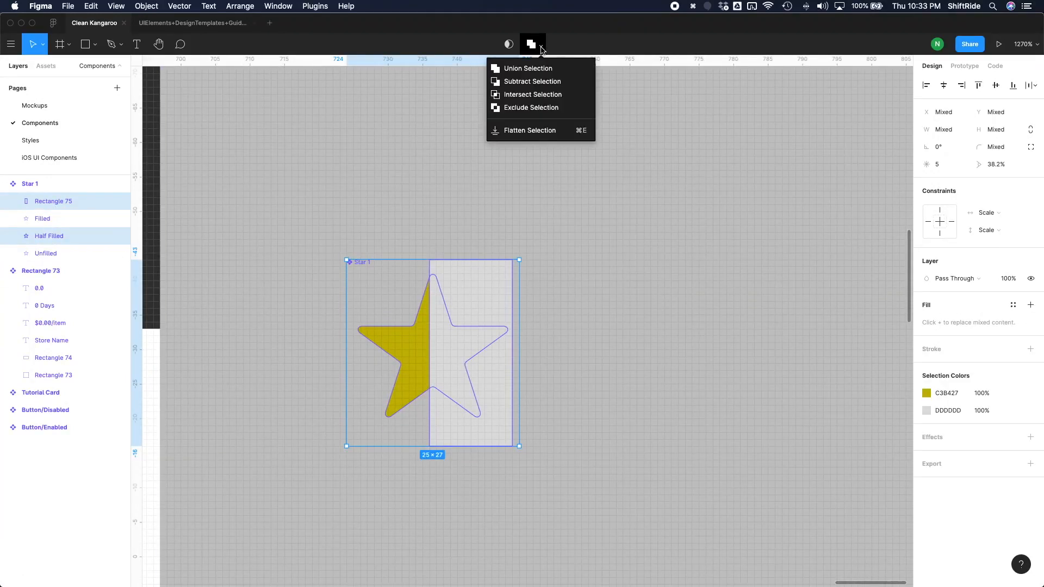
left_click(541, 94)
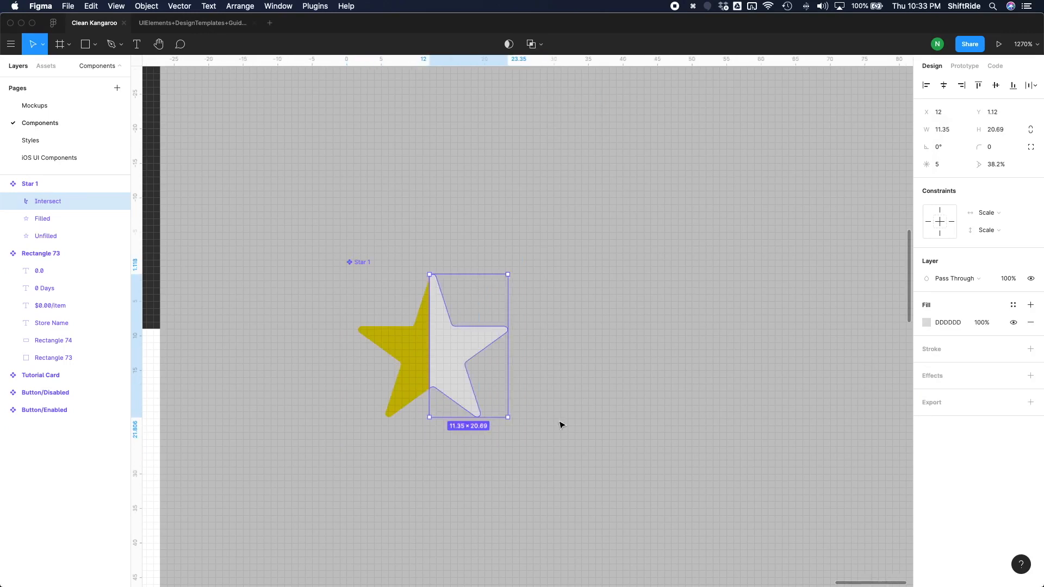
left_click(364, 468)
Place a copy of the Star 1 component on the store card just before the 0.0 rating.
scroll(363, 468, "down", 10)
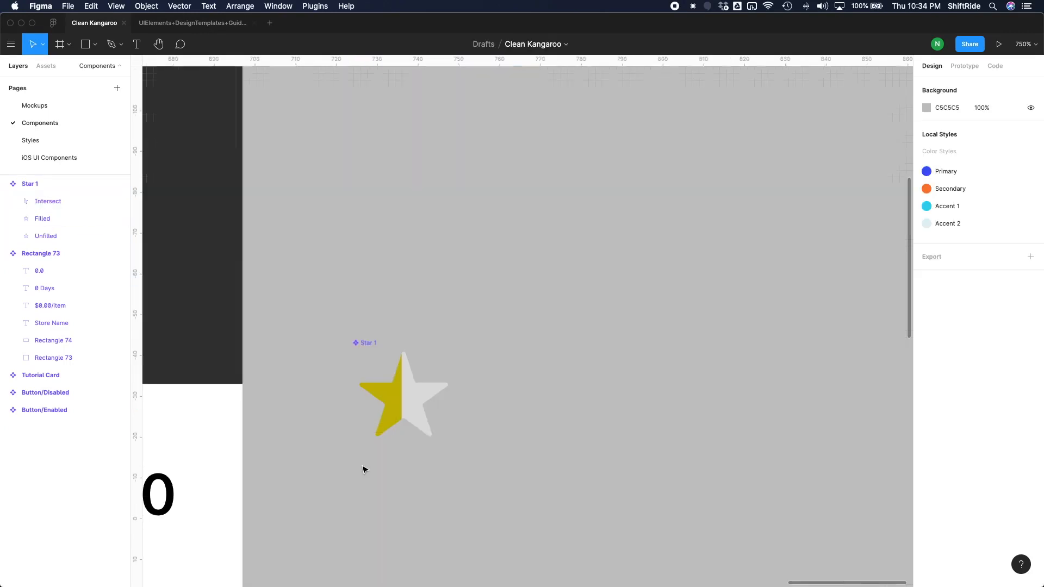
scroll(364, 468, "left", 5)
left_click(689, 269)
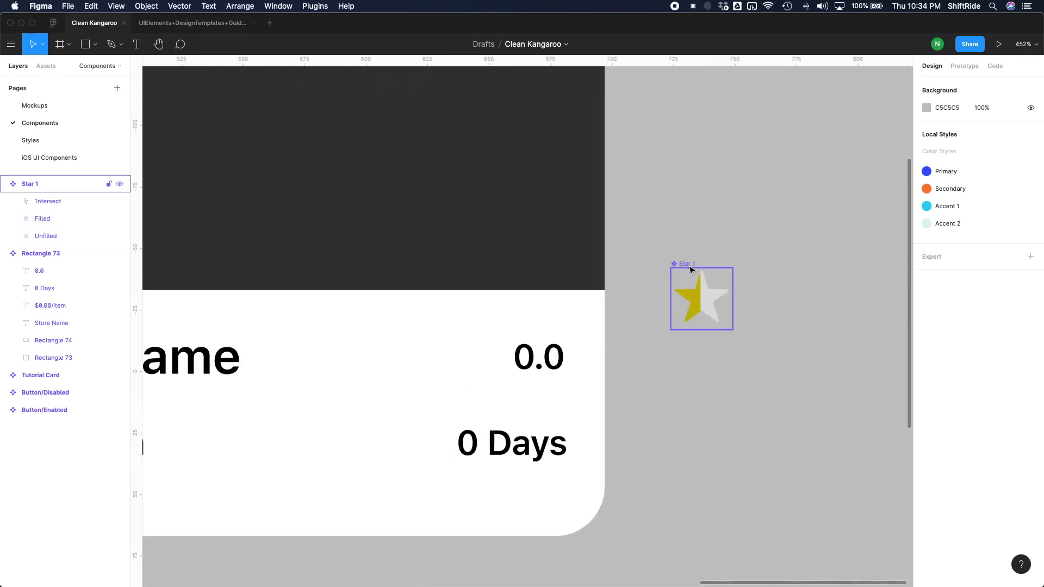
left_click_drag(688, 269, 468, 322)
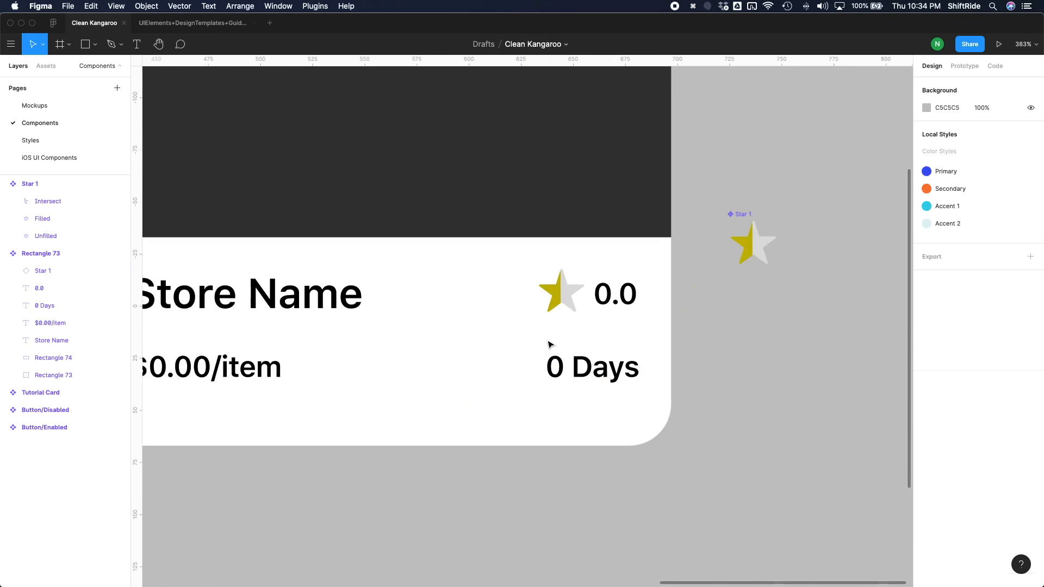
Fine-tune the position of the card's star so it sits level with the 0.0 rating, slightly farther left.
scroll(548, 342, "up", 3)
scroll(615, 318, "up", 1)
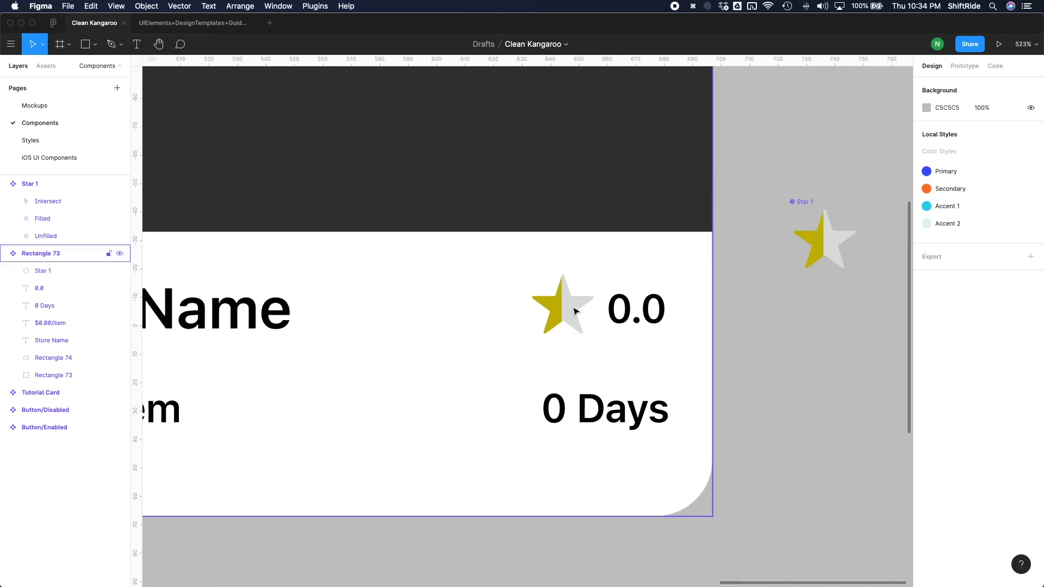
left_click(571, 315)
left_click_drag(572, 317, 562, 312)
left_click(645, 312)
left_click(775, 357)
scroll(774, 357, "down", 10)
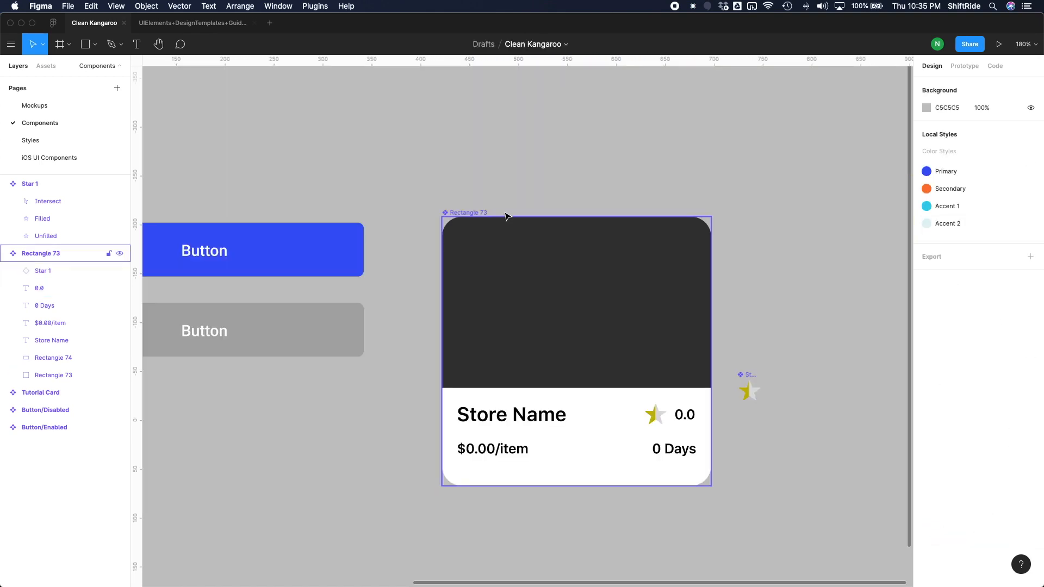
Rename the card component as "Store Card".
left_click(483, 213)
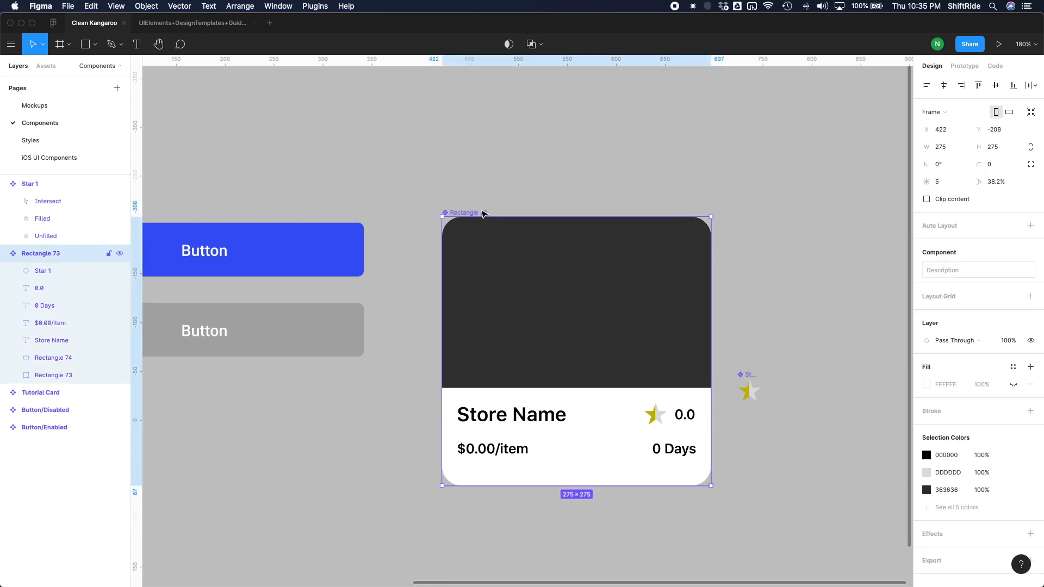
key("super+r")
type("Store Card")
key("Return")
Rename the Star 1 component as "Star".
left_click(751, 376)
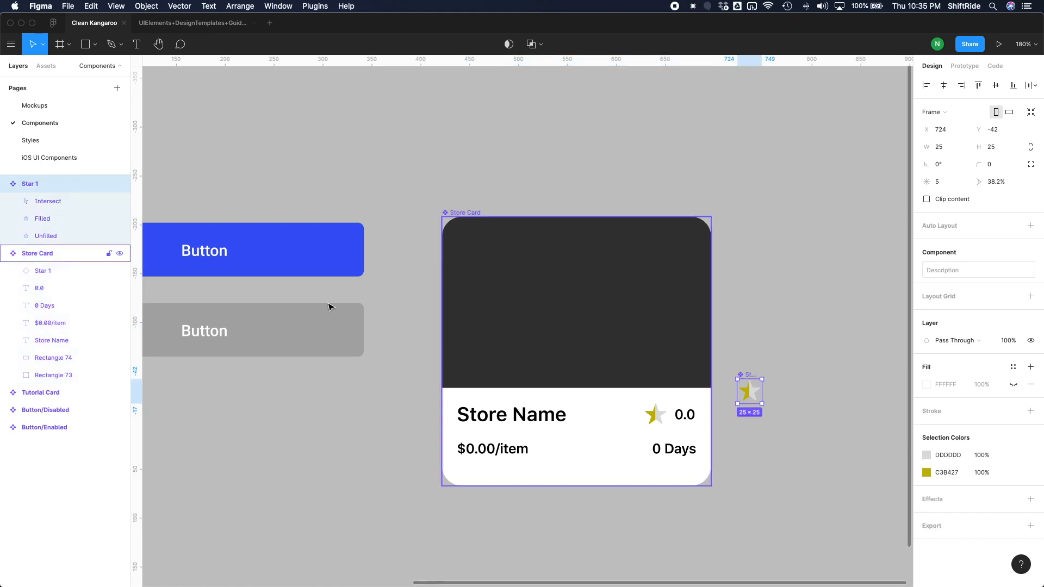
double_click(32, 184)
type("Star")
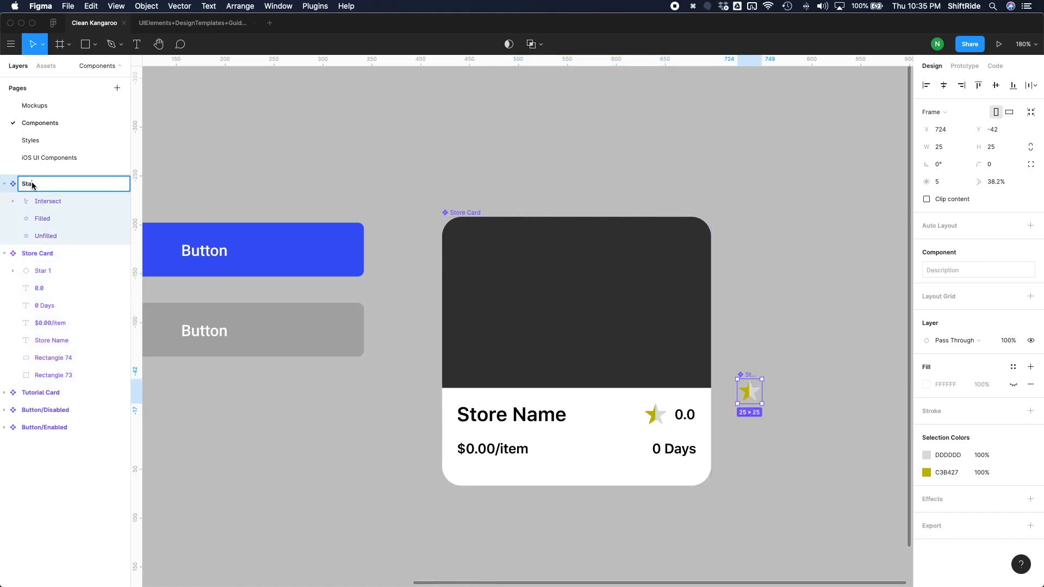
key("Return")
left_click(182, 166)
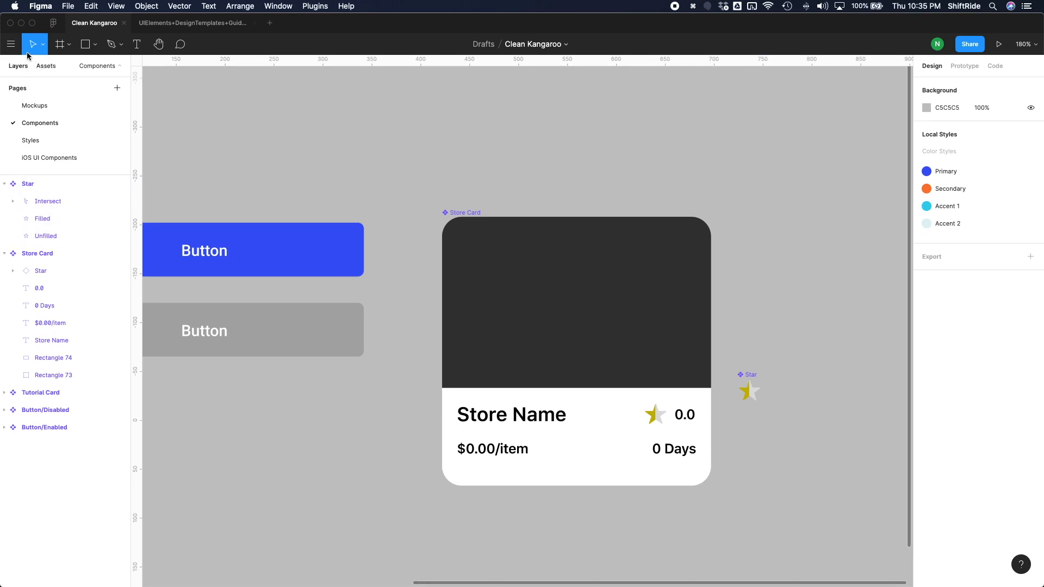
Delete the grey placeholder rectangle from the Request screen on the Mockups page.
left_click(36, 106)
left_click(484, 350)
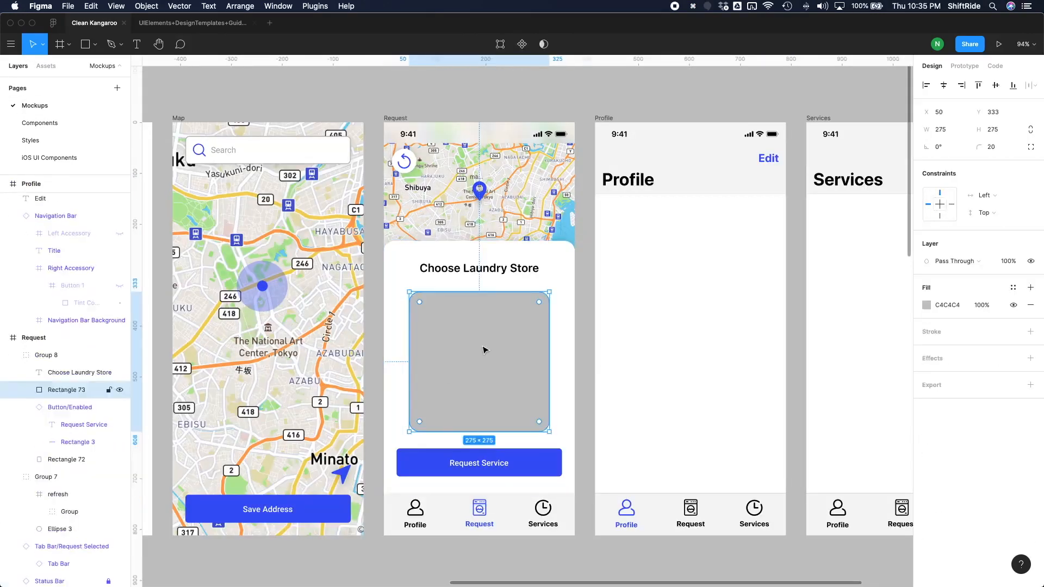
key("Delete")
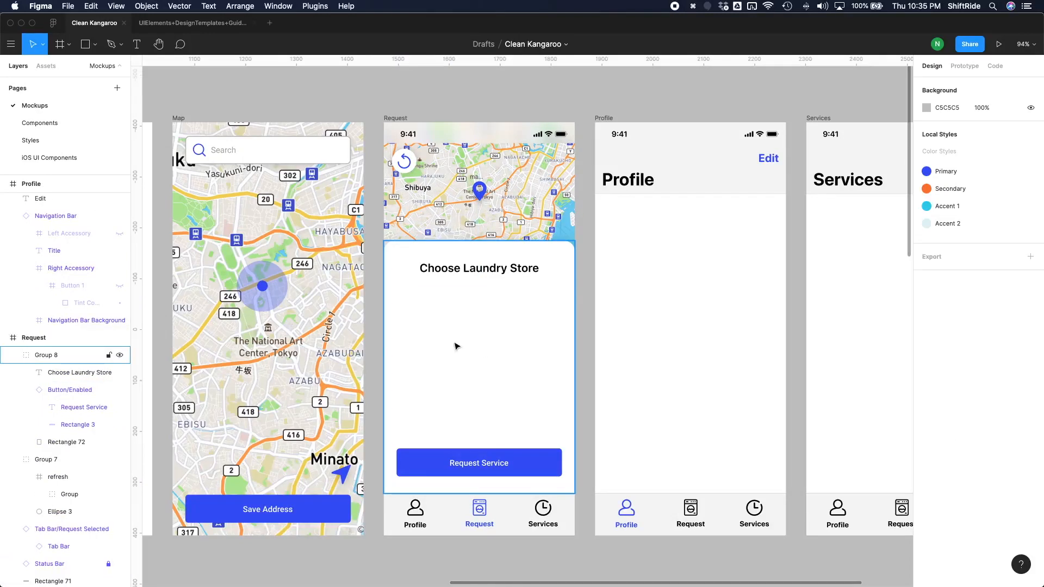
Insert a Store Card instance in the Request screen between the Choose Laundry Store heading and the Request Service button.
left_click(45, 70)
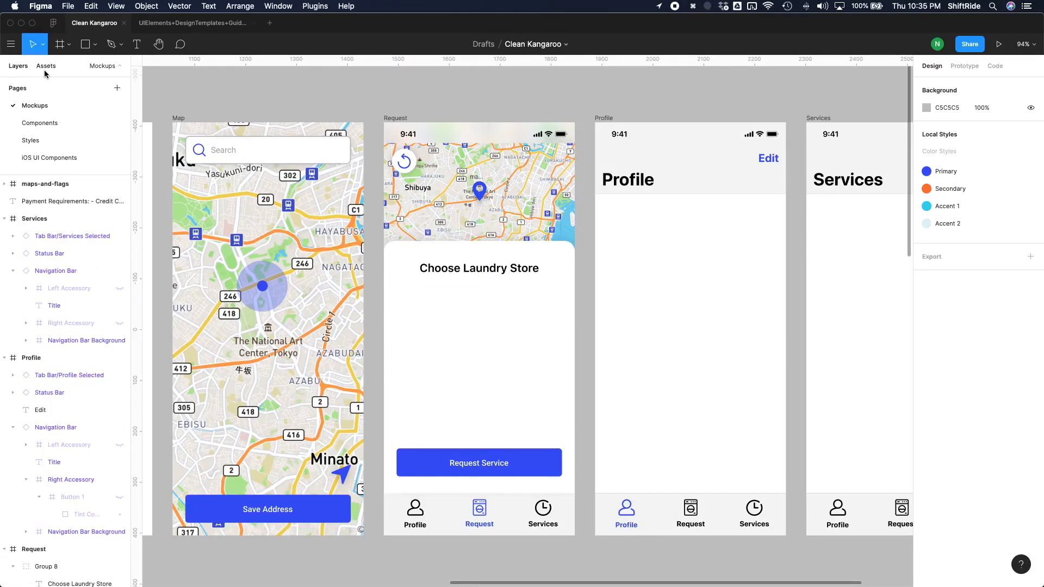
left_click(46, 68)
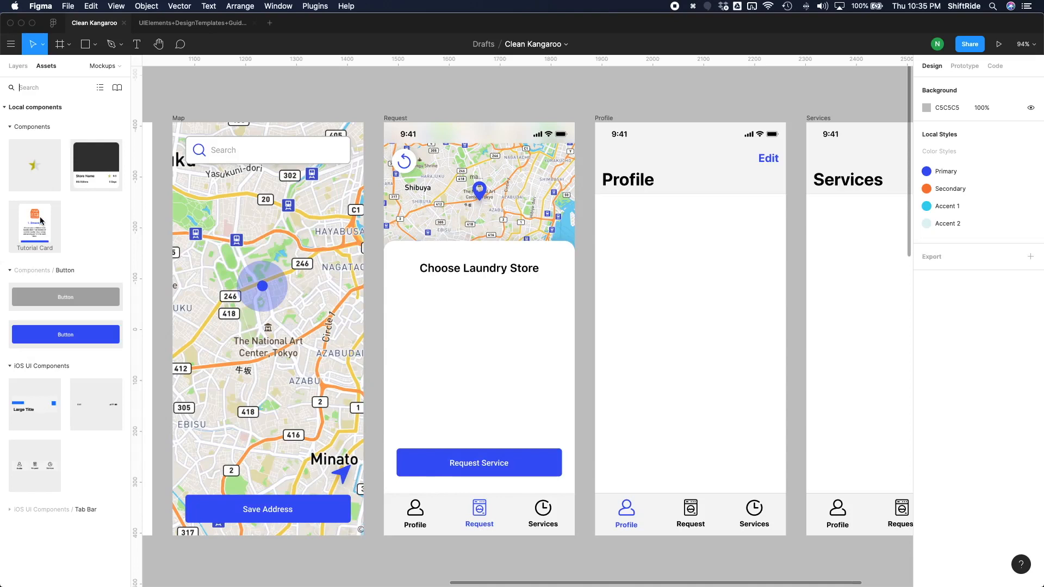
left_click_drag(100, 173, 520, 357)
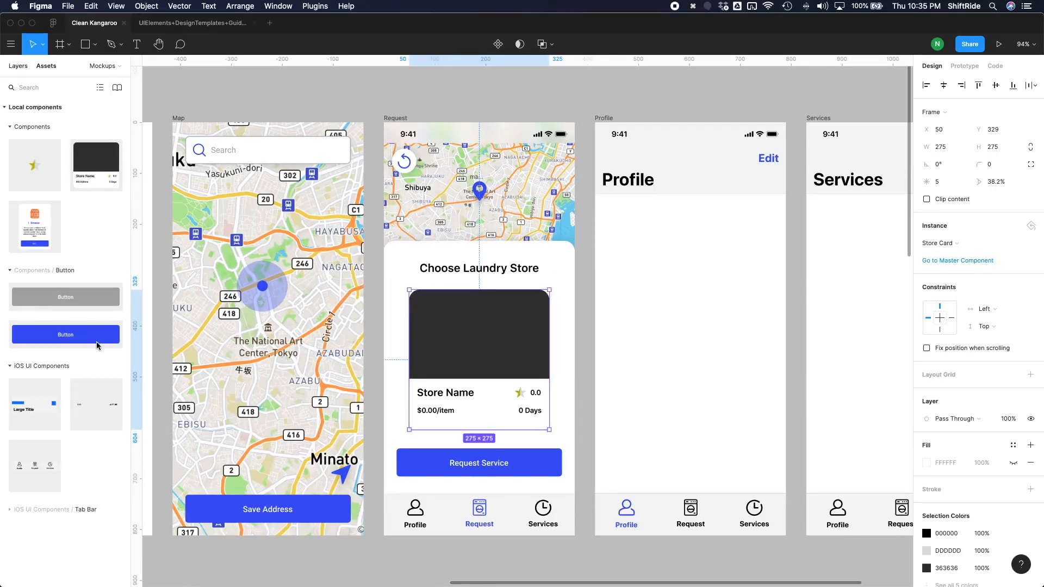
Move the Store Card layer into Group 8 directly beneath the Choose Laundry Store text layer, and select the card.
key("alt+1")
scroll(75, 367, "down", 2)
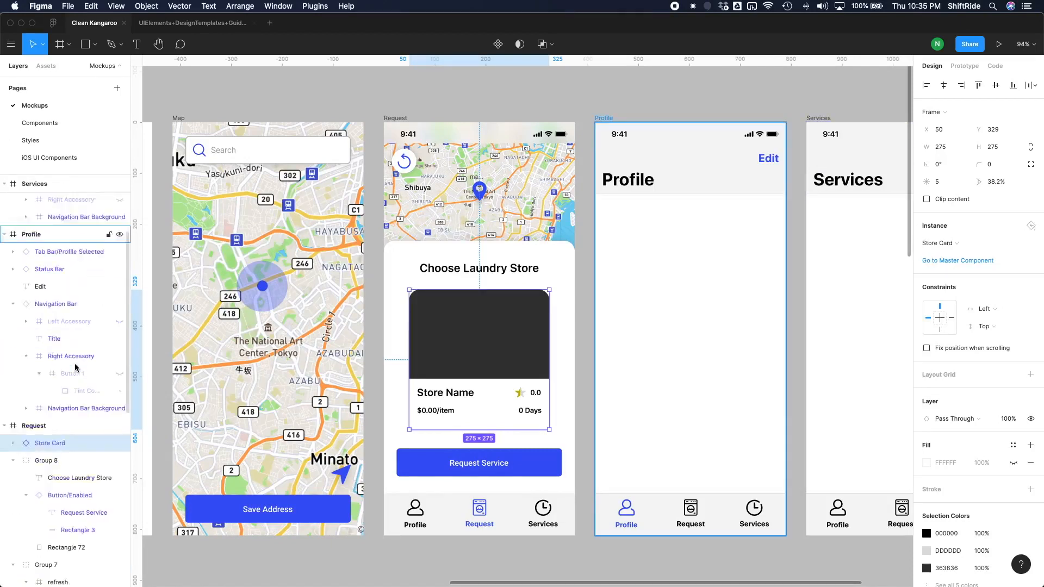
scroll(75, 365, "down", 2)
left_click_drag(37, 312, 55, 349)
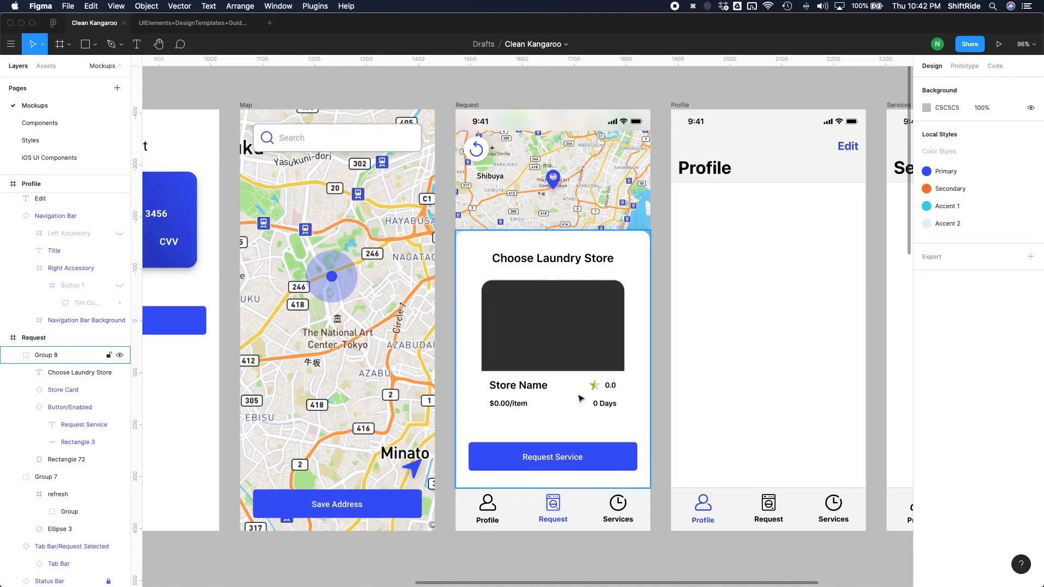
double_click(580, 399)
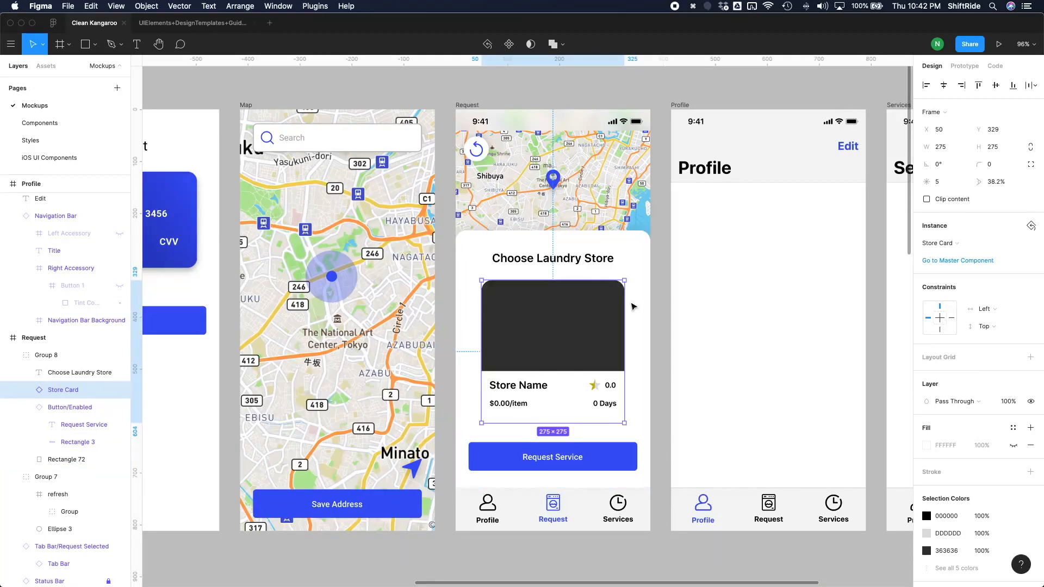
Add a drop shadow to the Store Card in the Request screen and set its Y offset to 10.
scroll(1011, 489, "down", 3)
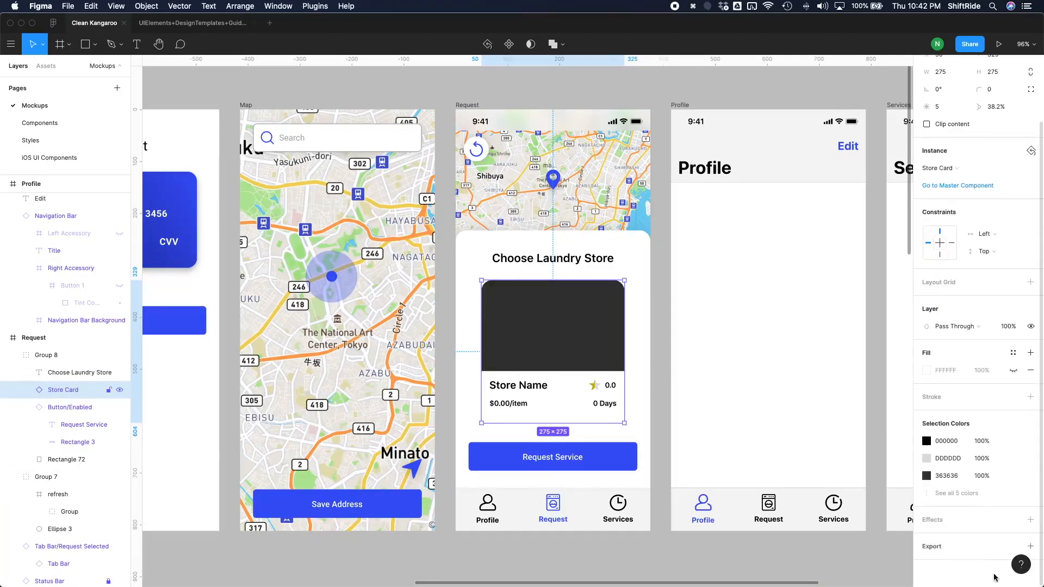
left_click(1027, 520)
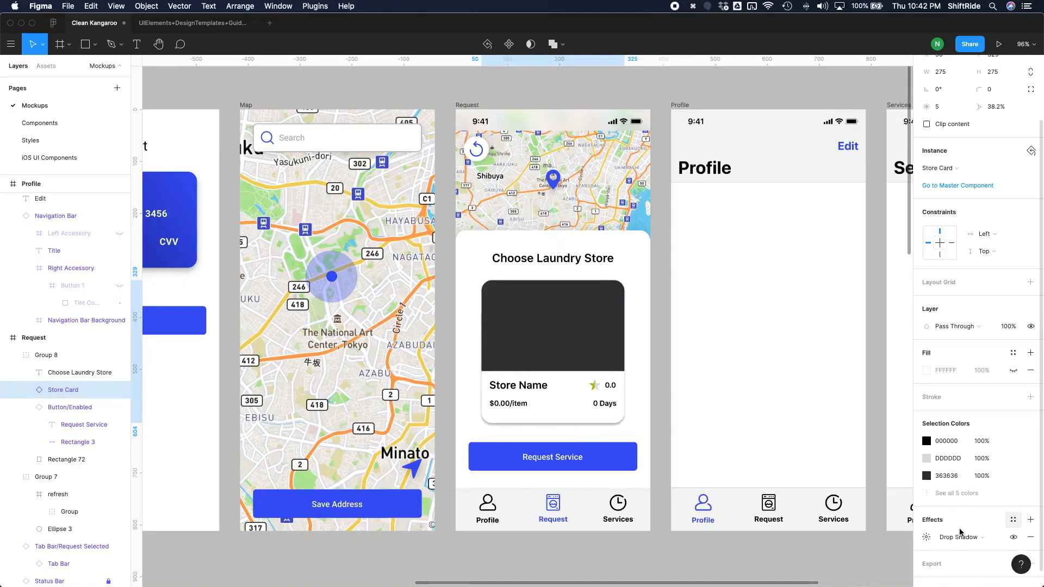
left_click(928, 538)
left_click(885, 548)
type("8")
key("Return")
left_click(884, 548)
type("10")
key("Return")
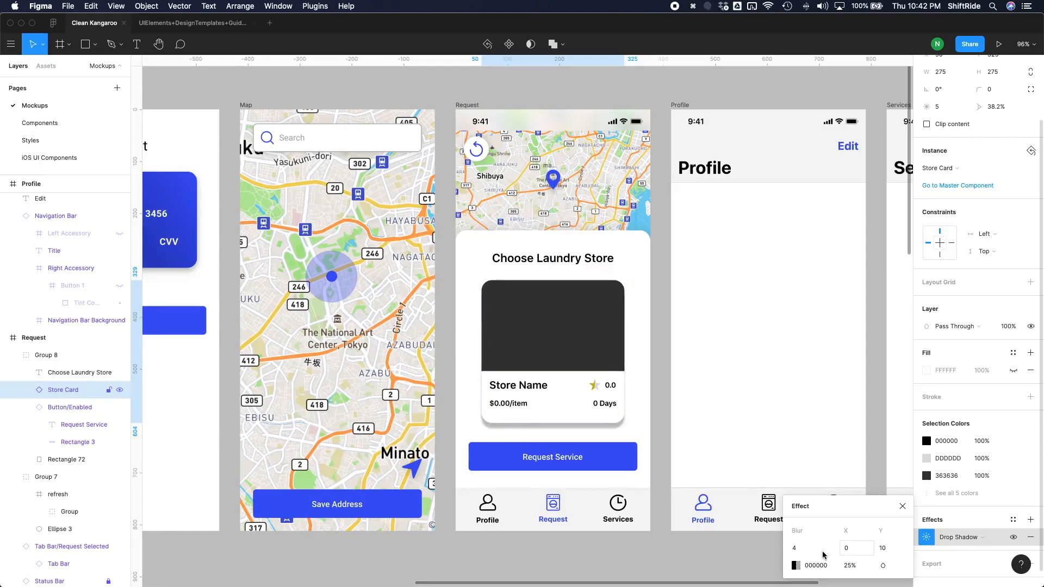
Set the Store Card's drop shadow blur to 20.
left_click(805, 549)
type("30")
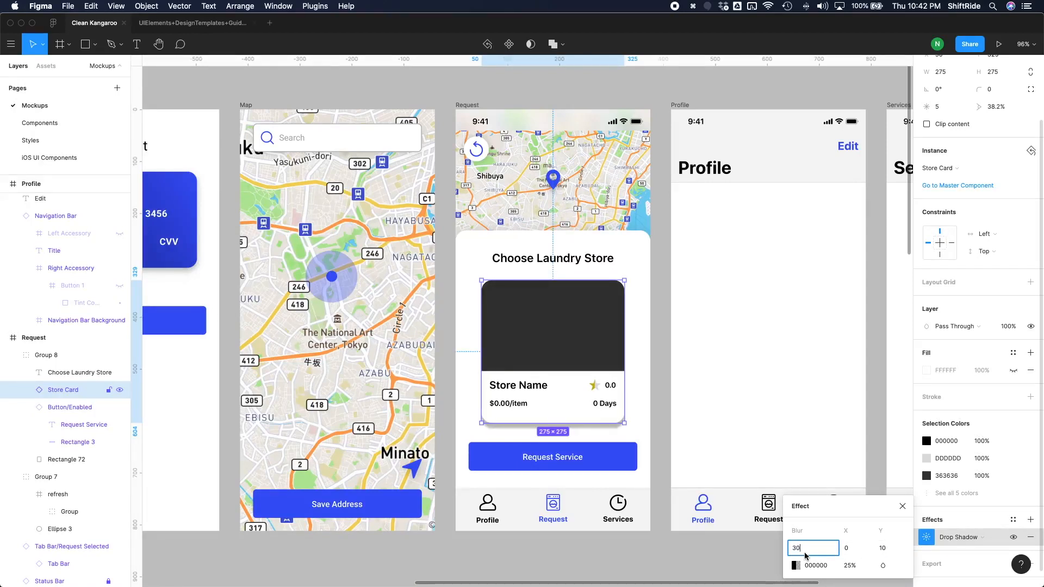
key("Return")
left_click(805, 549)
type("20")
key("Return")
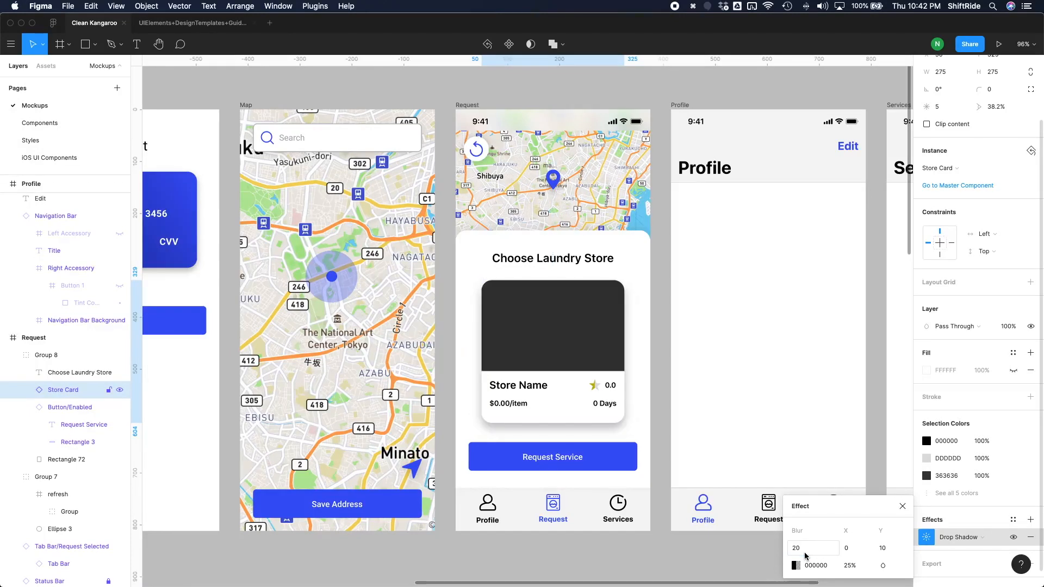
Reduce the drop shadow's colour opacity to 12% and deselect the card to check the result.
left_click(845, 567)
type("15")
key("Return")
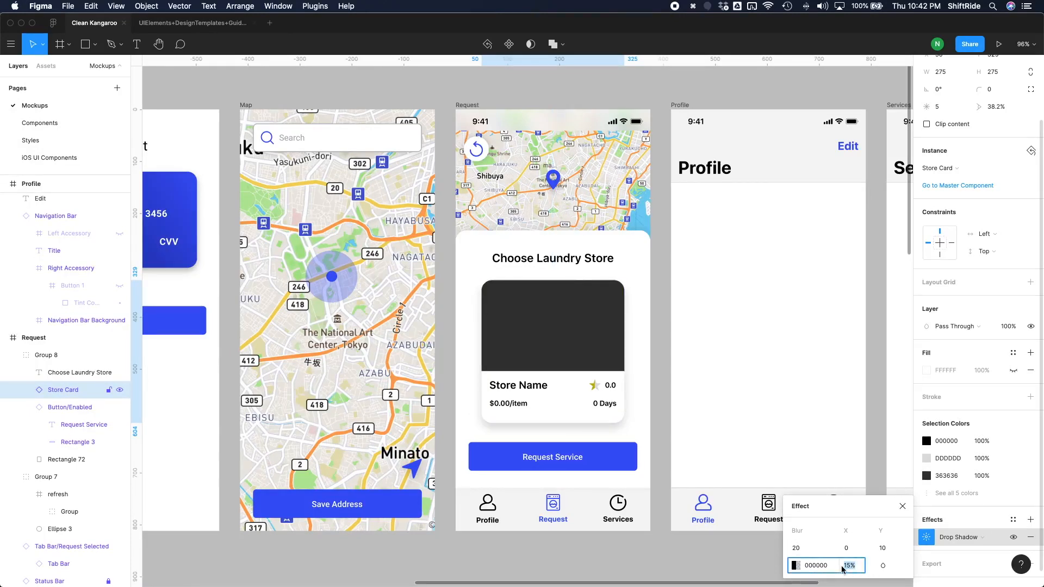
type("10")
key("Return")
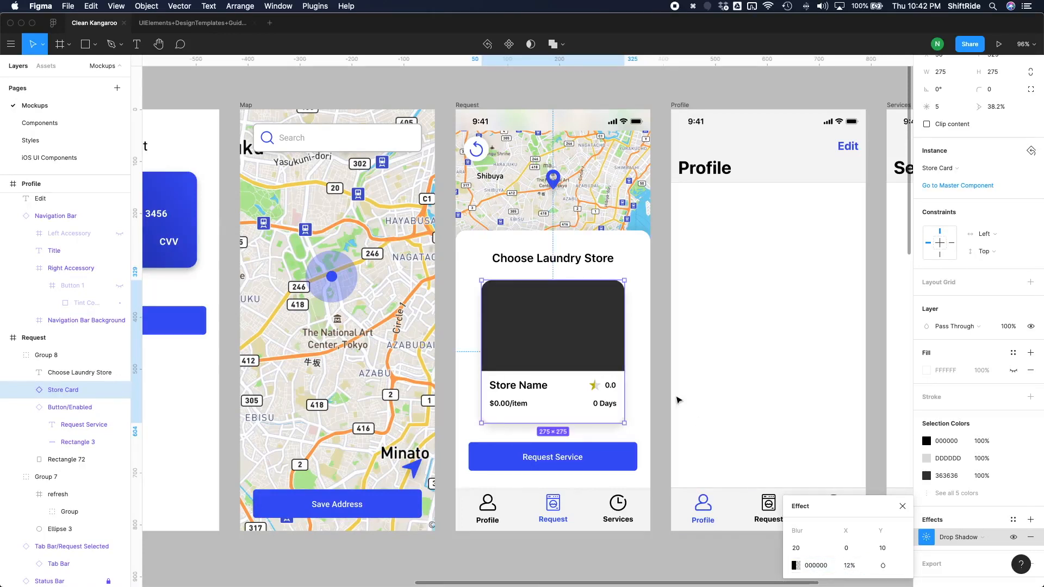
left_click(661, 418)
scroll(661, 417, "down", 1)
scroll(662, 417, "right", 1)
left_click(535, 318, "super")
left_click(623, 335)
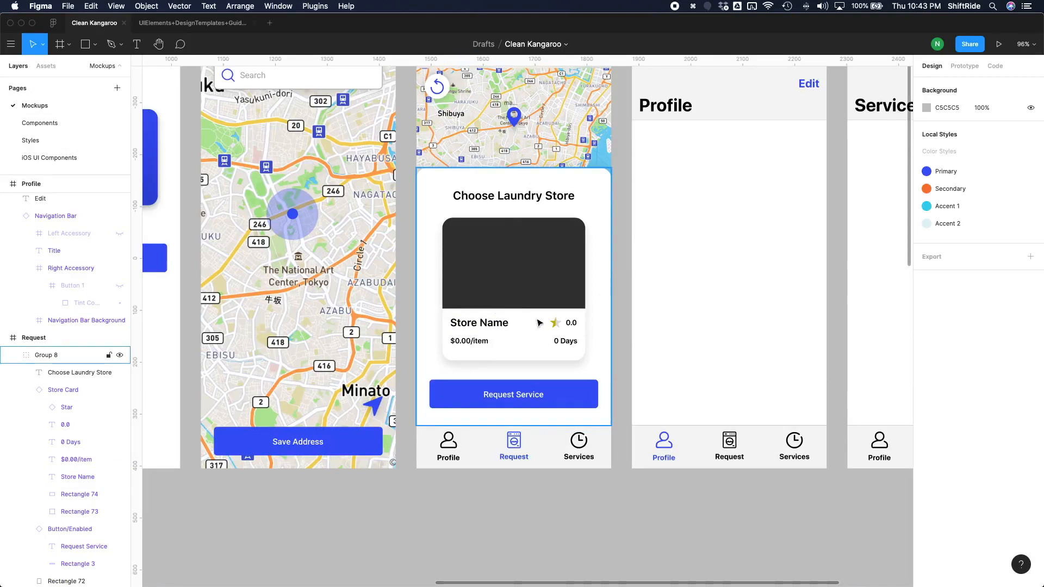
Change the store name text on the Request screen's Store Card to "Jack's Laundry".
double_click(503, 324)
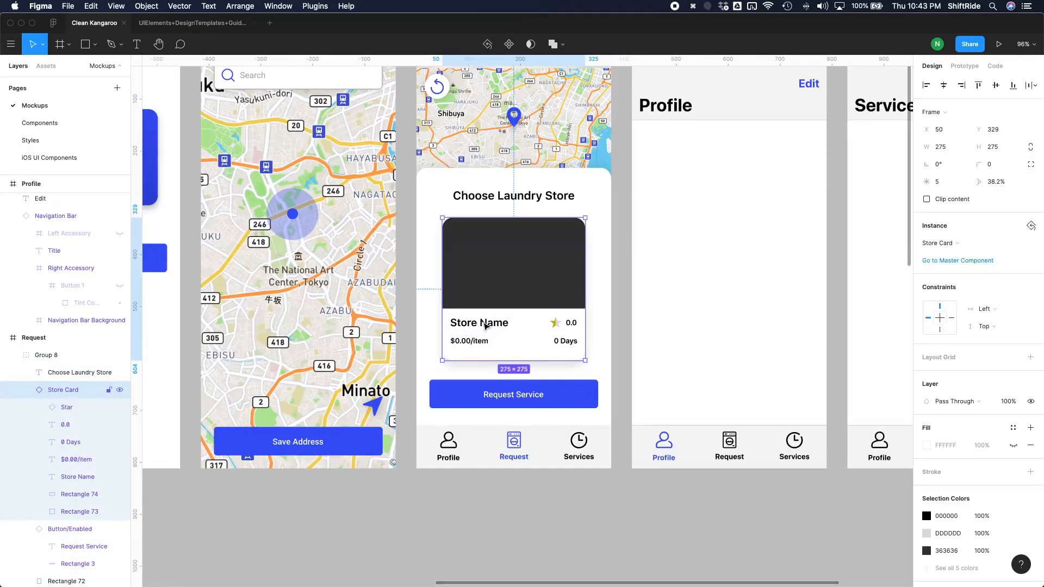
double_click(483, 325)
double_click(478, 322)
type("J")
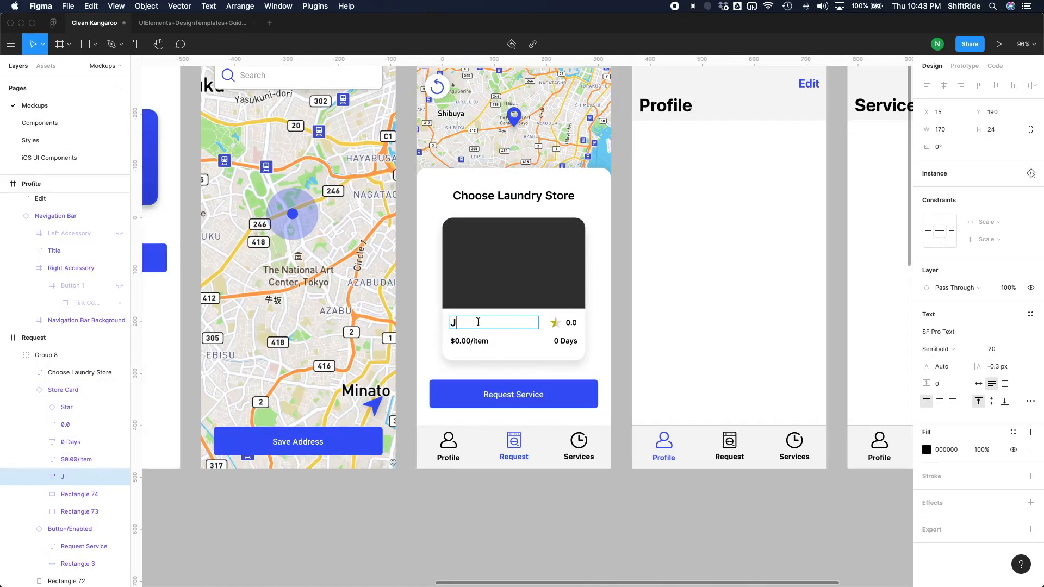
type("ack's Laundry")
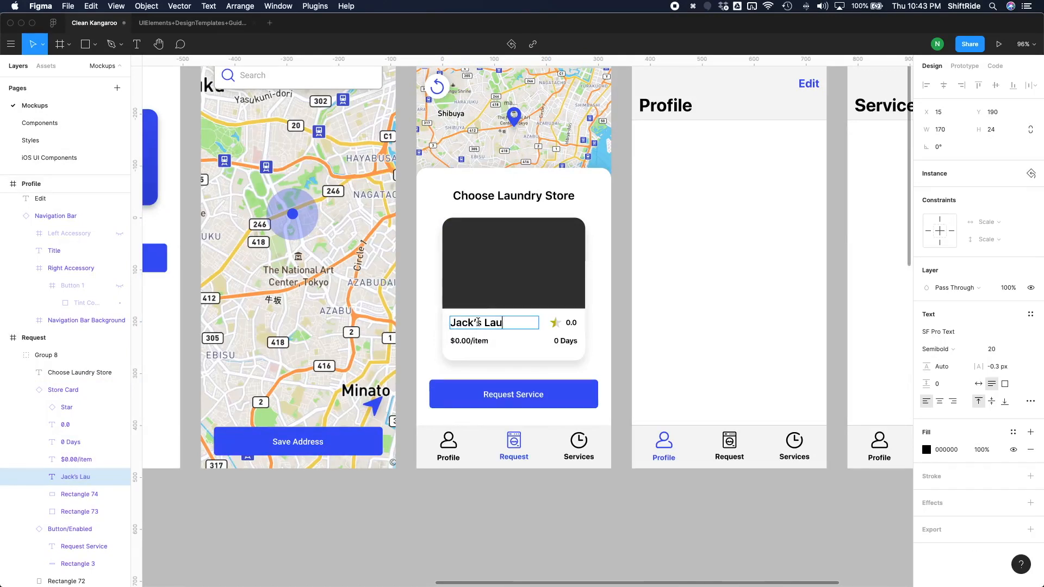
Set the Jack's Laundry card's rating to 3.5, turnaround to "2 Days" and price to "$1.00/item".
left_click(574, 326)
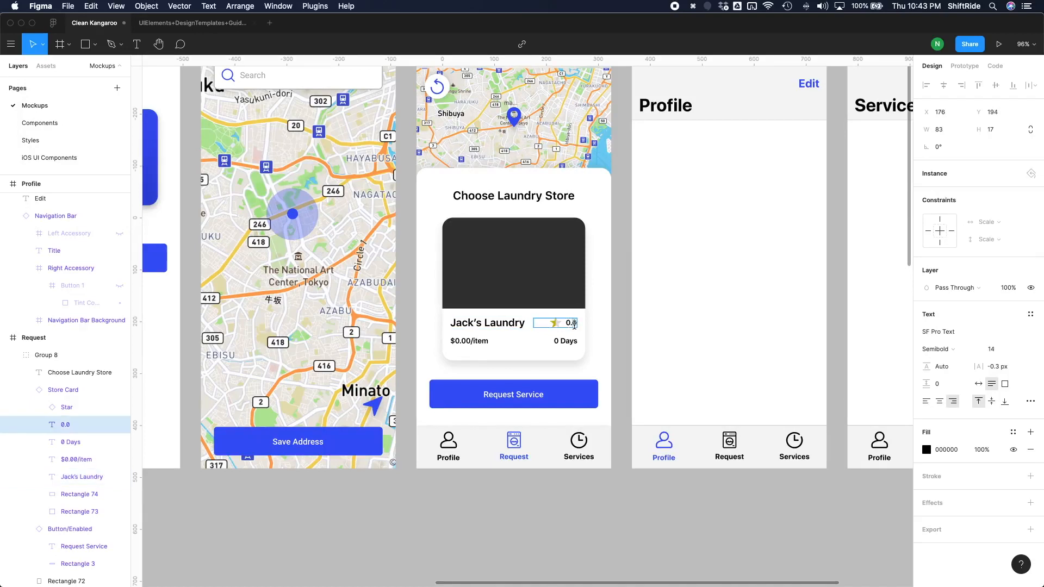
type("3.5")
double_click(564, 342)
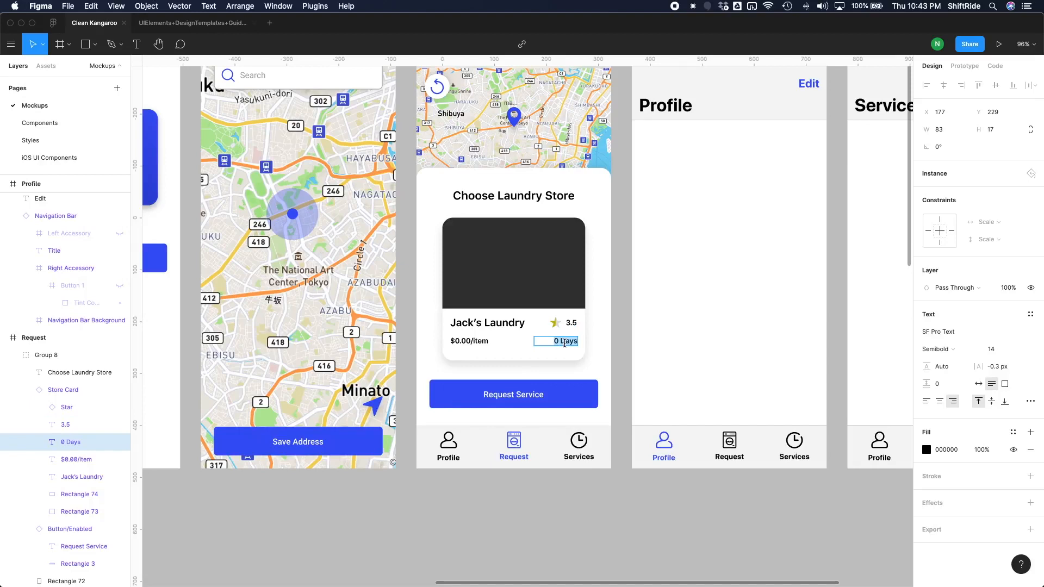
type("2 Days")
left_click(466, 341)
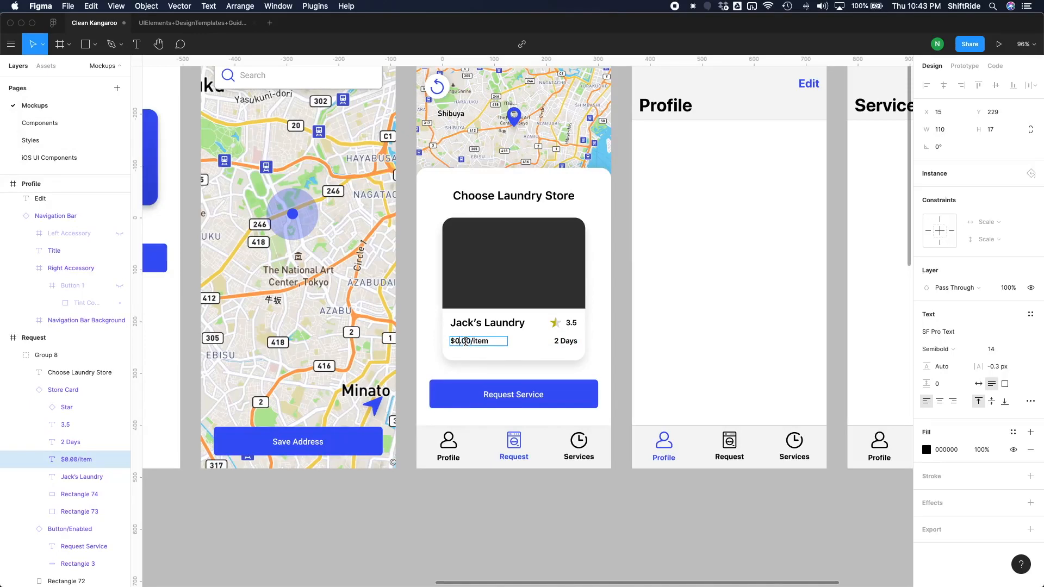
type("1")
key("Escape")
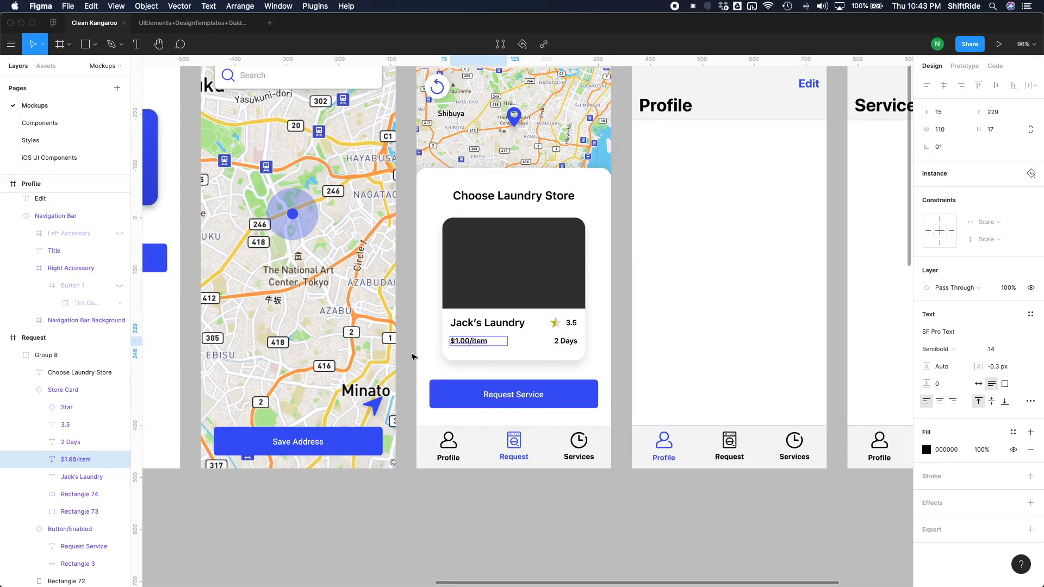
left_click(412, 356)
Place the hanging-shirts photo from the Images > store cards folder into the dark rectangle of the Jack's Laundry card.
left_click(531, 275)
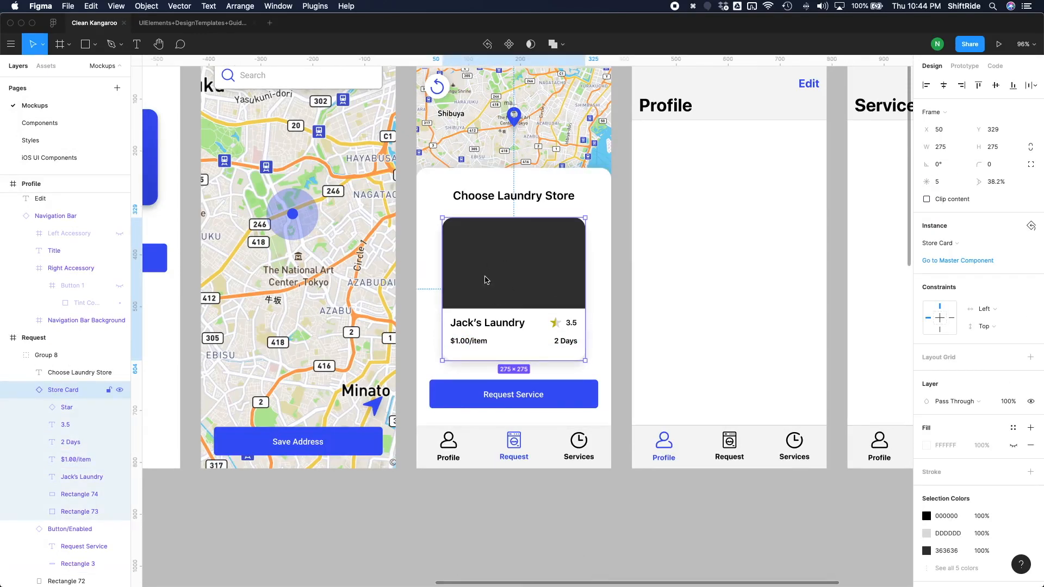
double_click(524, 282)
key("Escape")
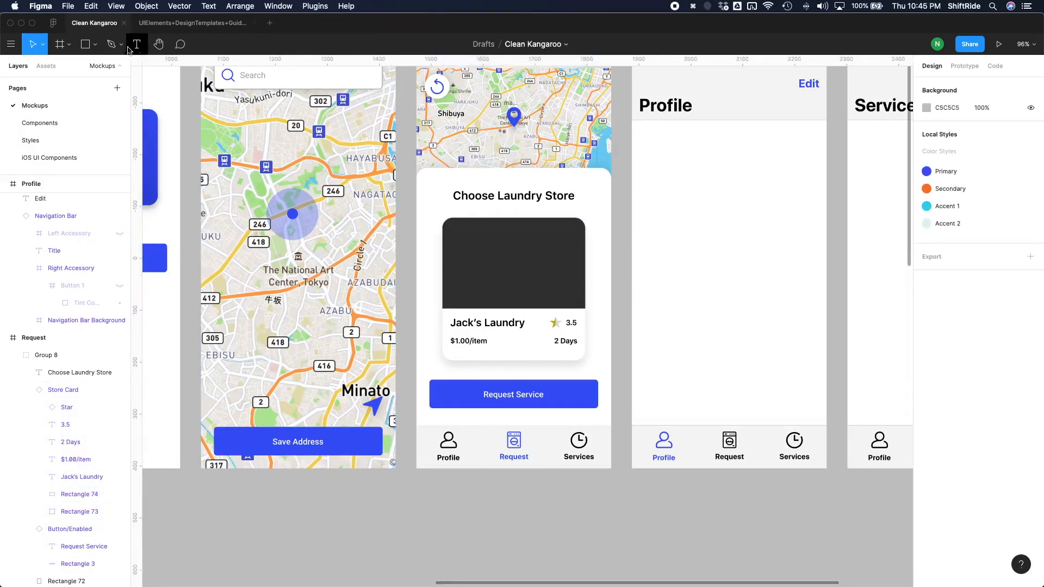
left_click(95, 44)
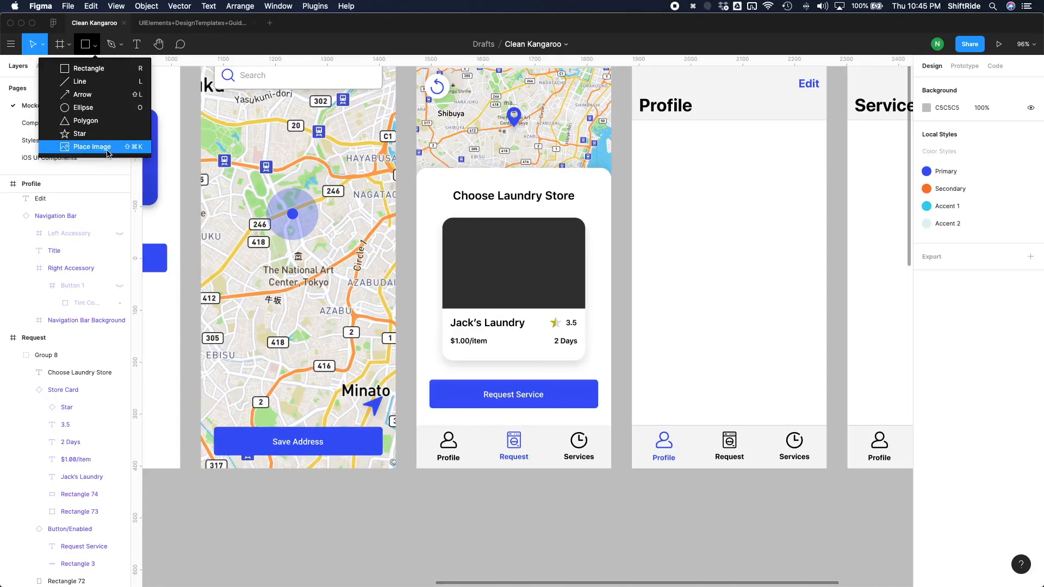
left_click(107, 152)
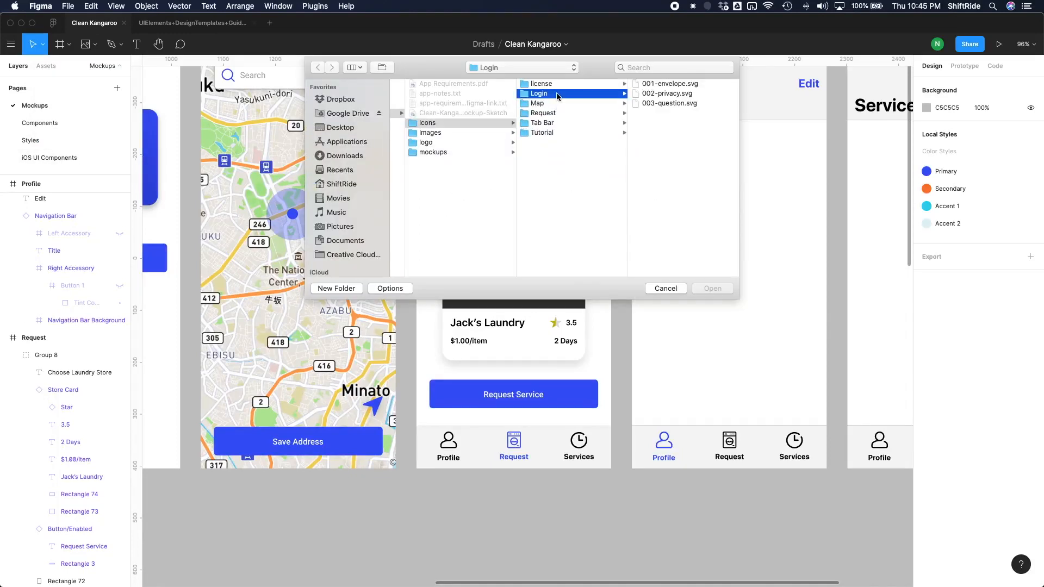
left_click(514, 133)
left_click(565, 93)
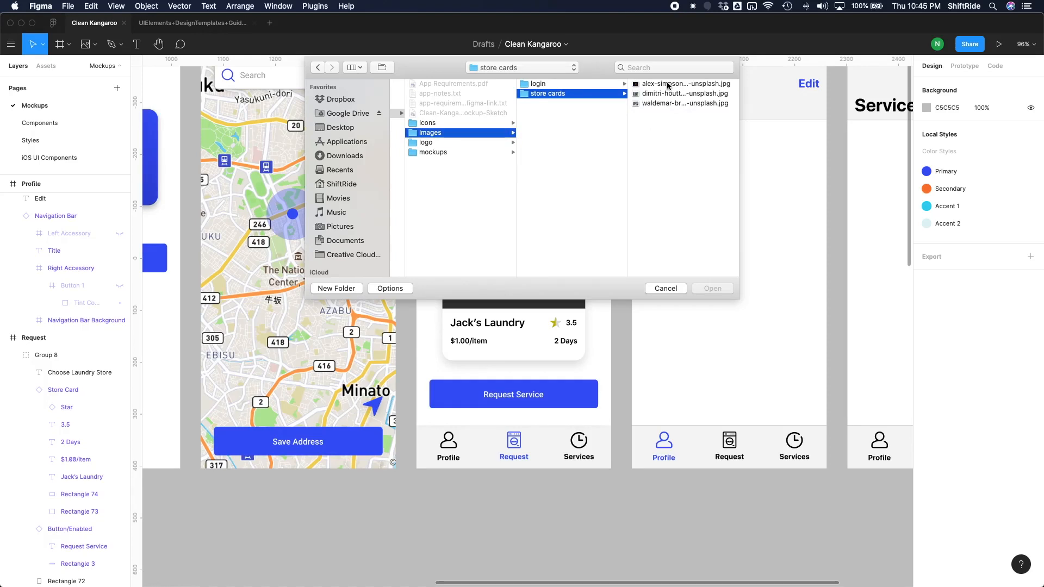
left_click(666, 103)
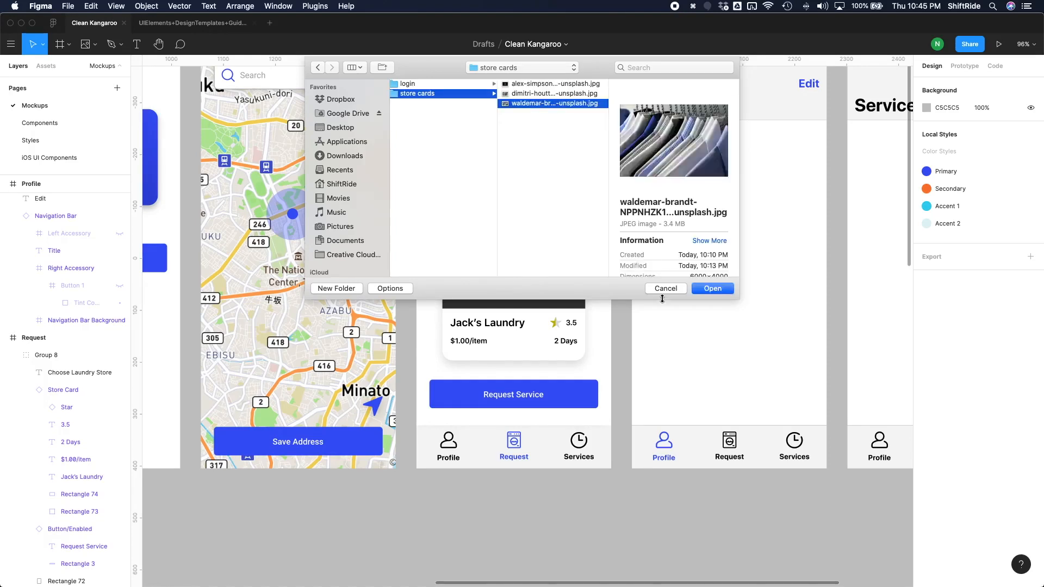
left_click(712, 289)
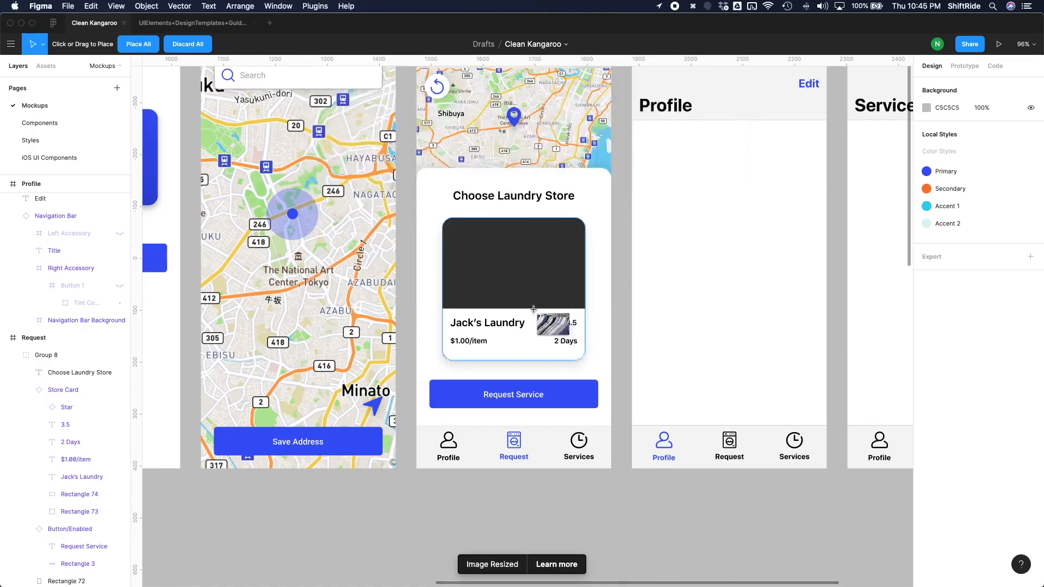
left_click(513, 271)
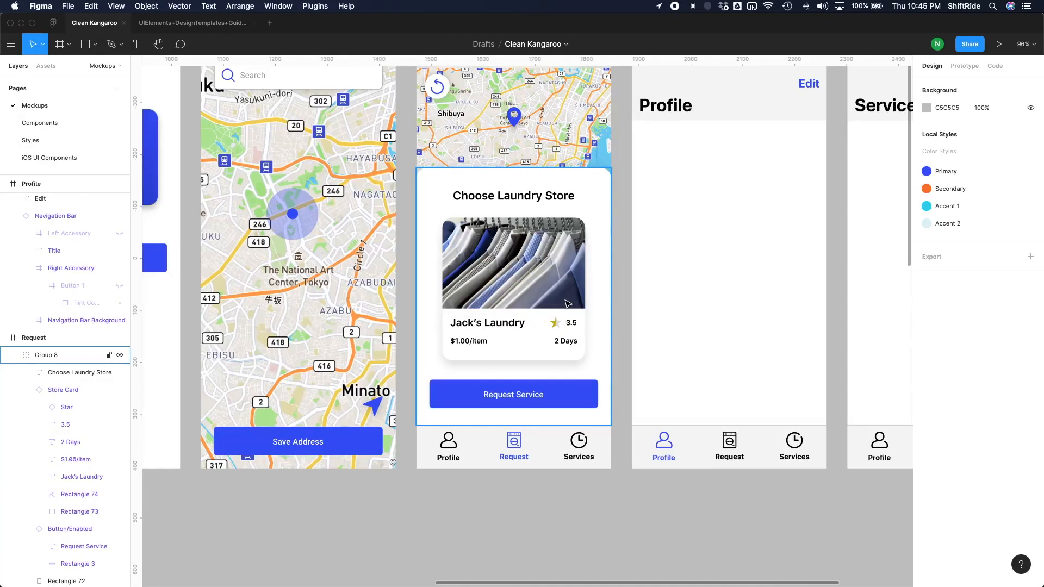
Duplicate the Jack's Laundry card twice and place one copy on each side of the original at the same height.
left_click(510, 290)
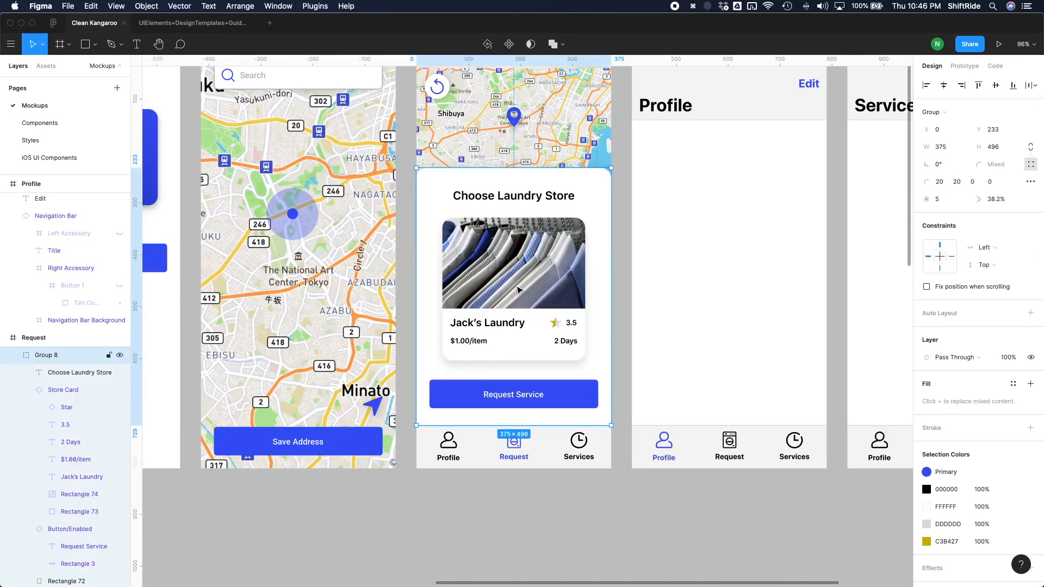
left_click(519, 290)
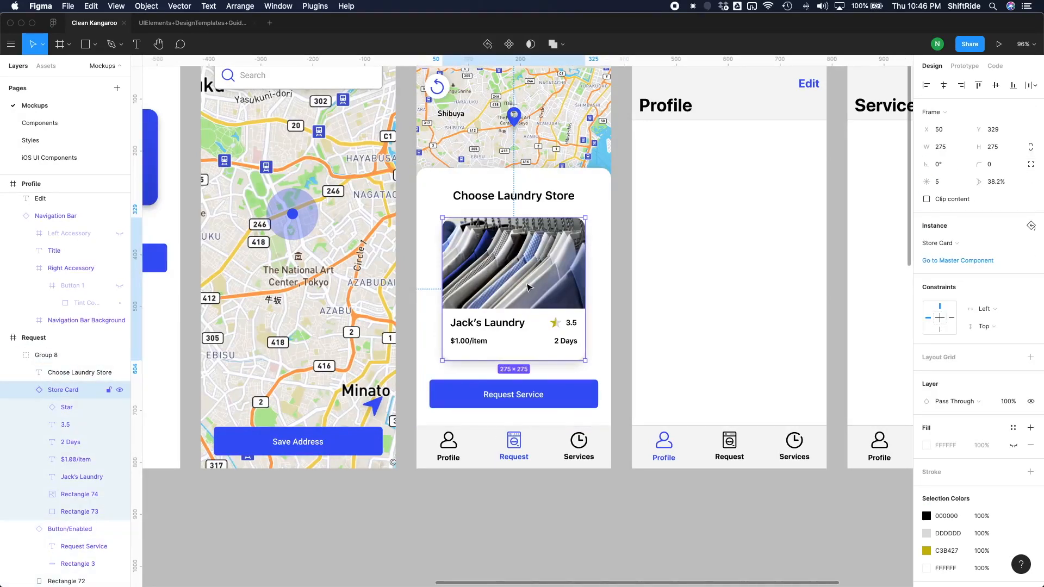
key("super+d")
left_click_drag(544, 315, 405, 308)
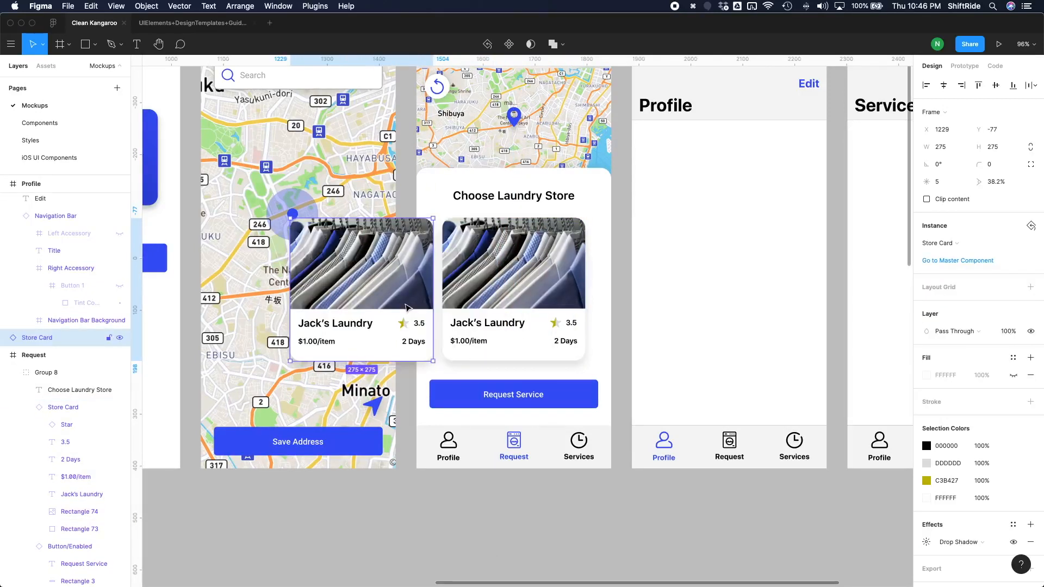
key("super+d")
left_click_drag(411, 304, 652, 278)
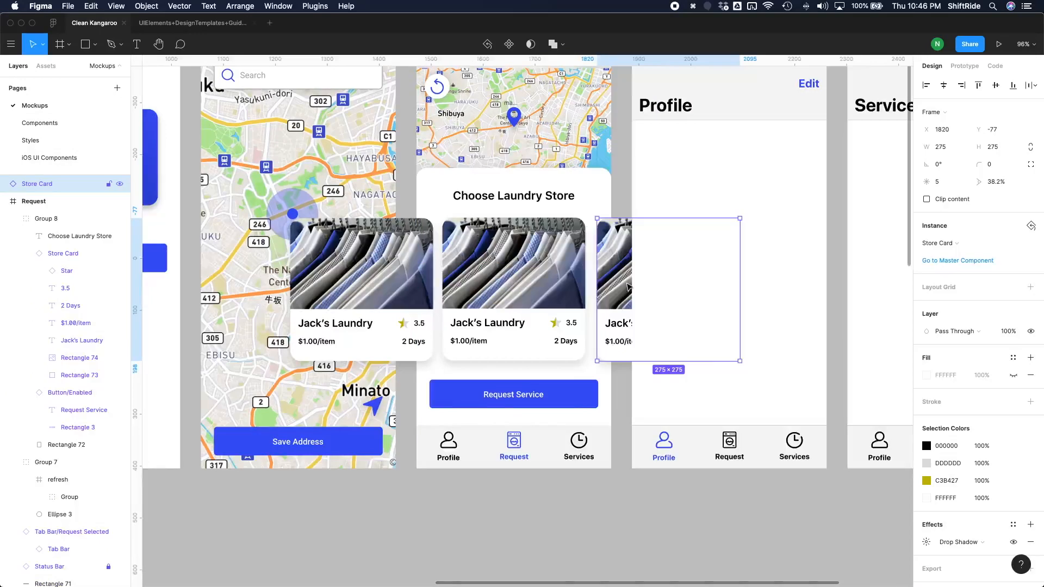
scroll(668, 191, "up", 3)
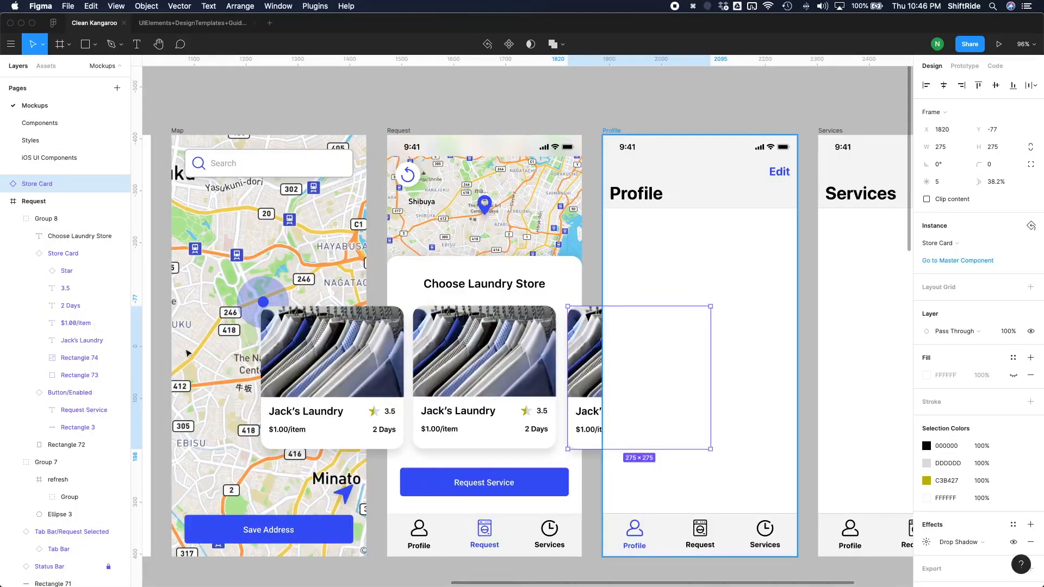
Hide the Profile frame covering the Store Card copy beside the Request screen, and select that copy.
left_click(612, 131)
key("super+shift+h")
left_click(590, 405)
left_click(587, 411)
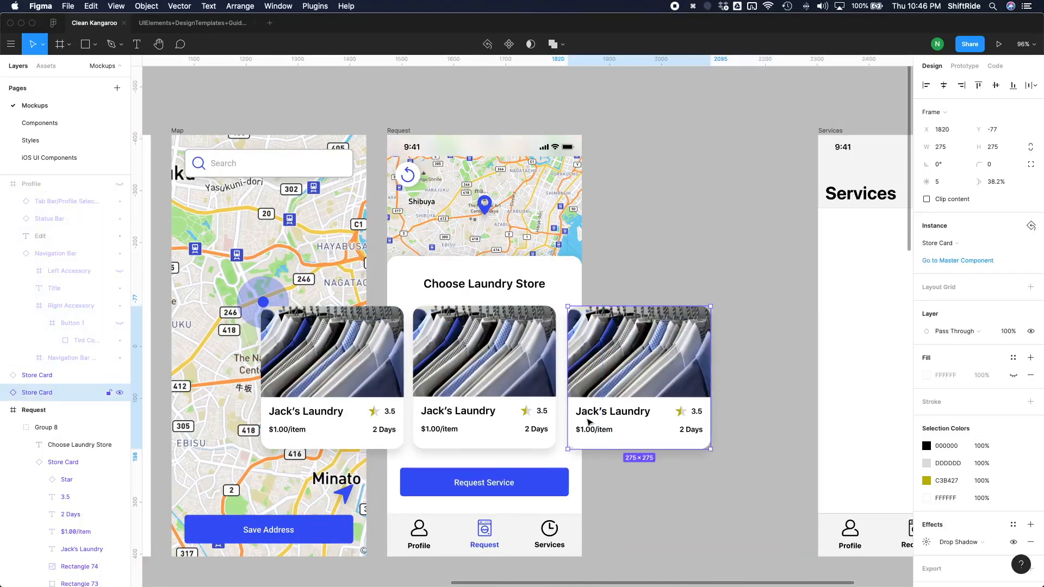
Change the store name on the card copy to the original's right to "Rose' Laundry" and its rating to 4.5.
double_click(584, 412)
double_click(583, 411)
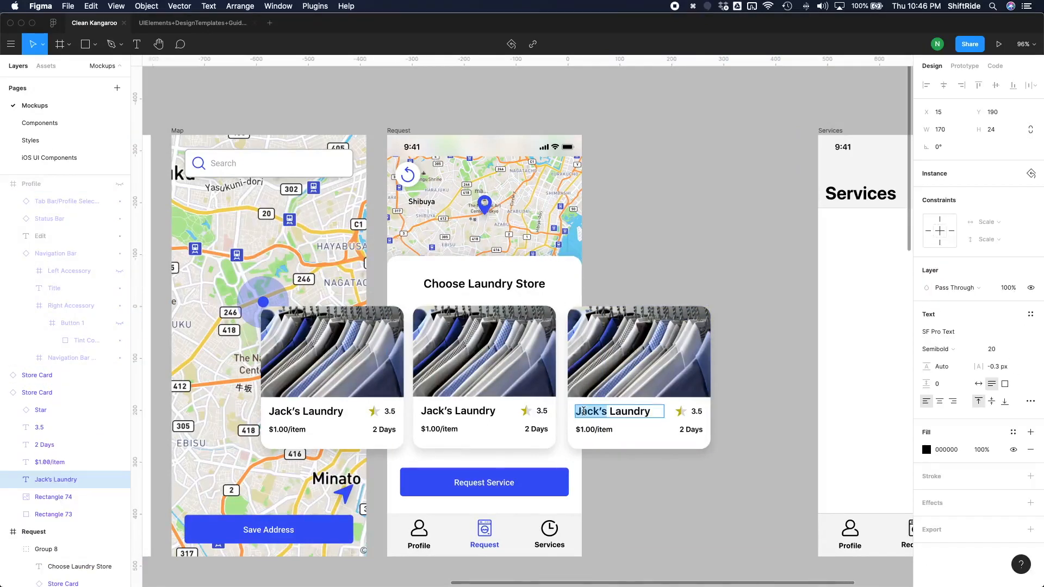
type("Rose'")
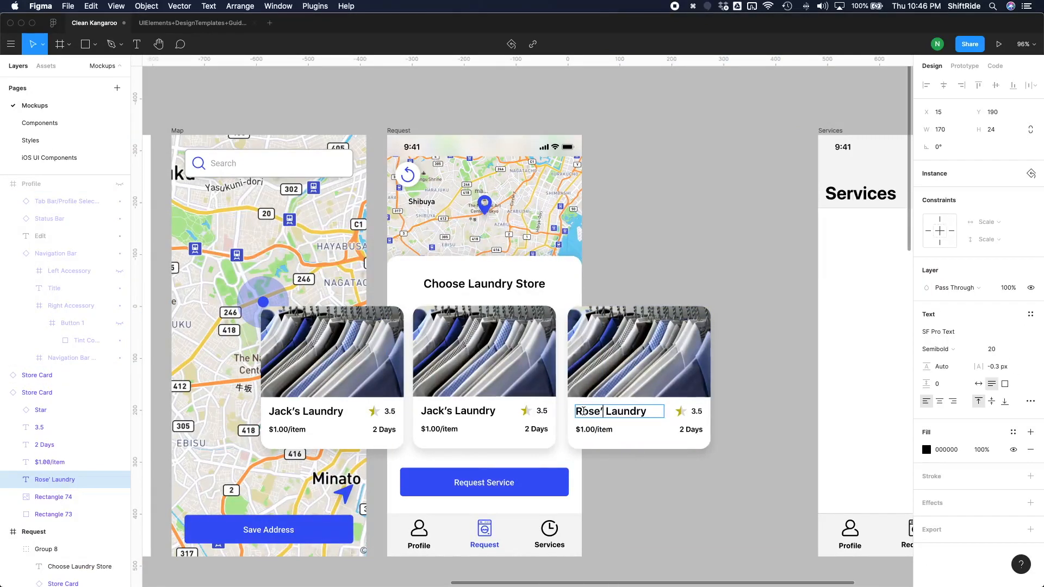
left_click(696, 413)
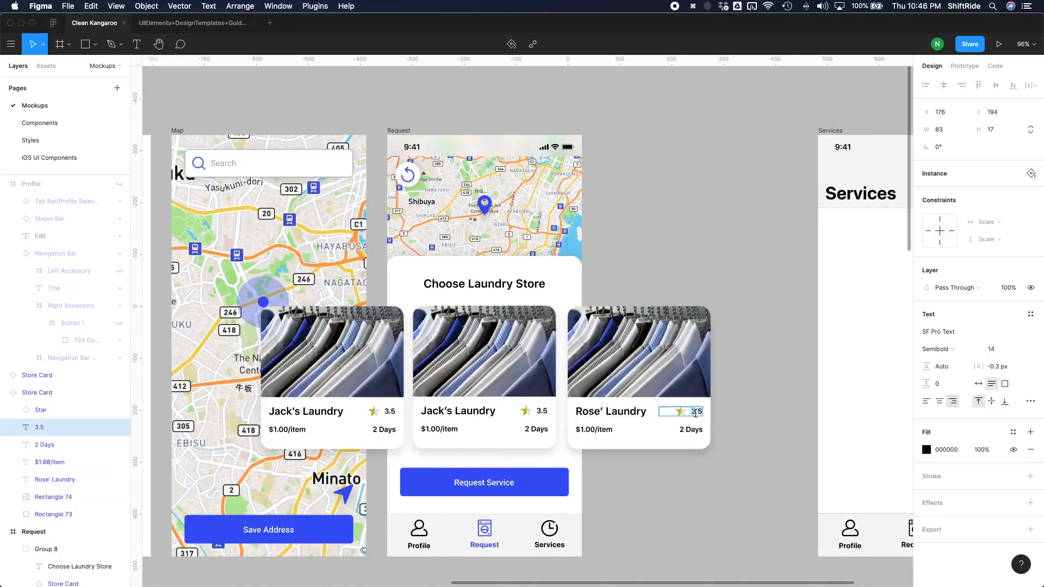
type("4")
Hide the Intersect layer inside the Star instance on the Rose' Laundry card.
left_click(680, 430)
double_click(679, 414)
left_click(680, 425)
left_click(679, 412)
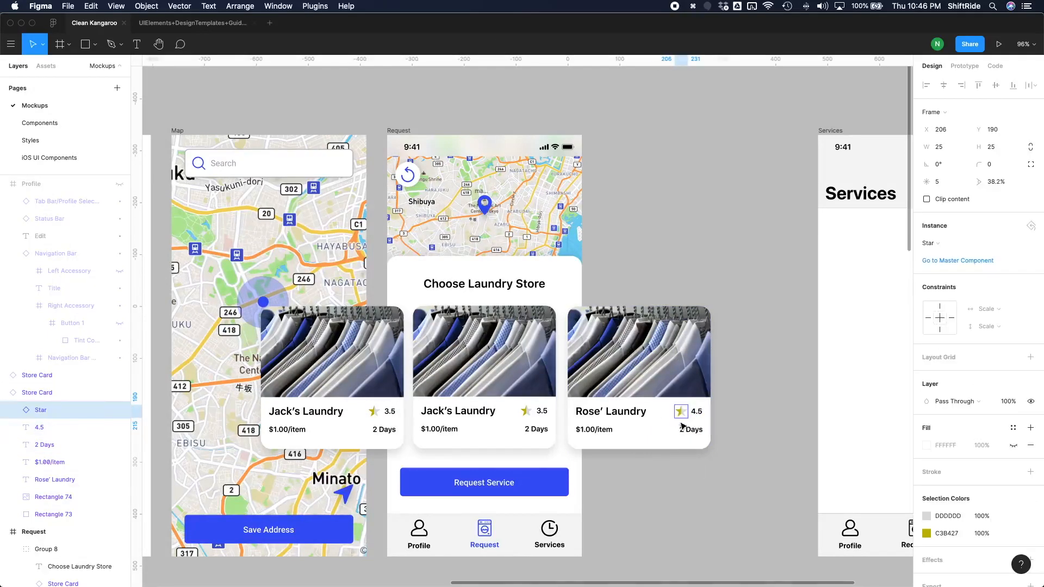
left_click(14, 412)
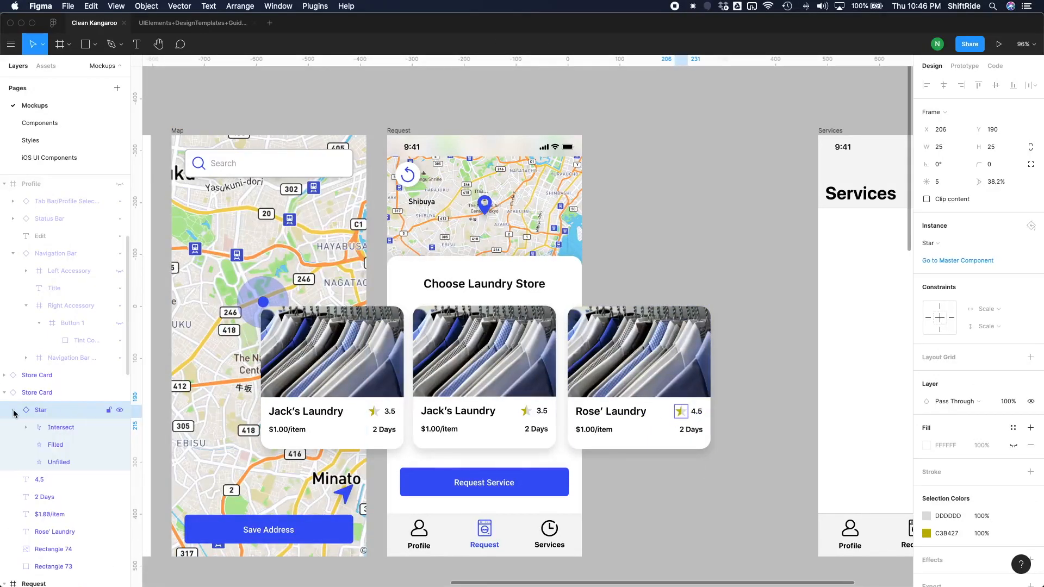
left_click(120, 428)
Change the turnaround text on the Rose' Laundry card to "1 Day".
left_click(4, 392)
double_click(689, 433)
left_click(684, 430)
key("BackSpace")
type("1")
double_click(700, 432)
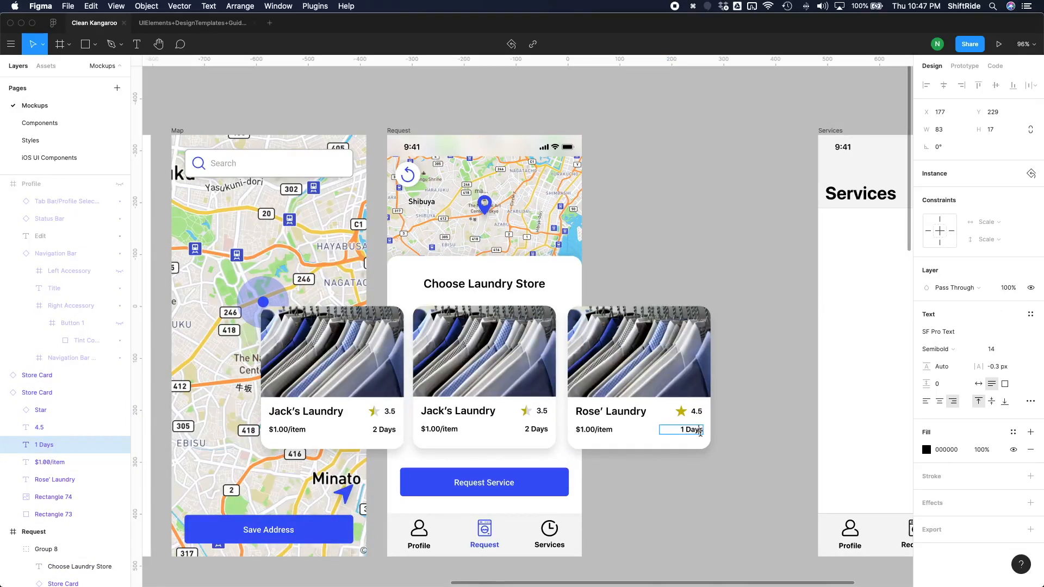
type("Day")
Change the price on the Rose' Laundry card to "$1.20/item".
double_click(596, 432)
left_click(590, 431)
key("BackSpace")
type("2")
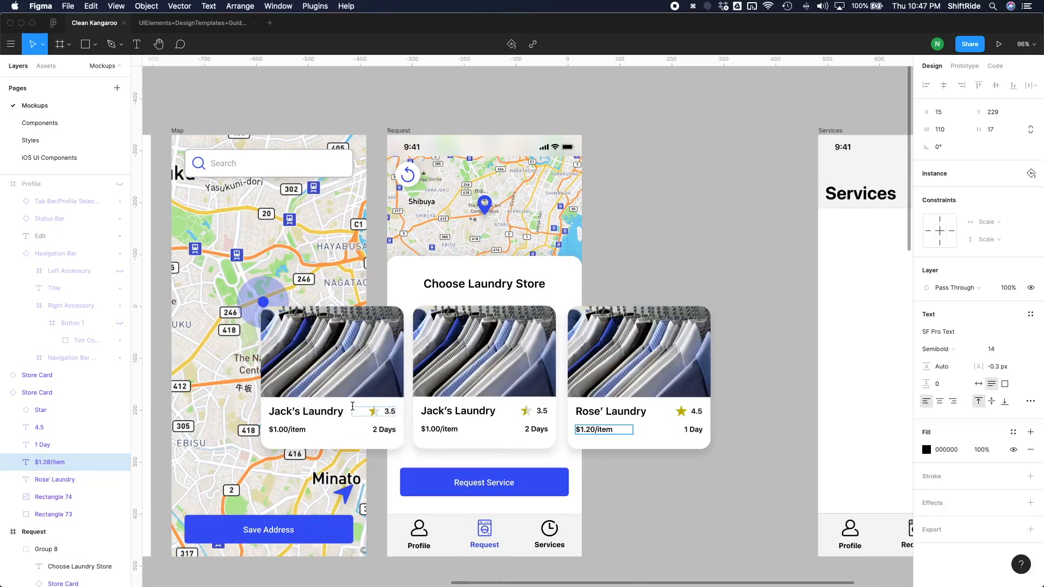
Change the store name on the card copy overlapping the Map screen to "Bob's Laundry".
double_click(297, 412)
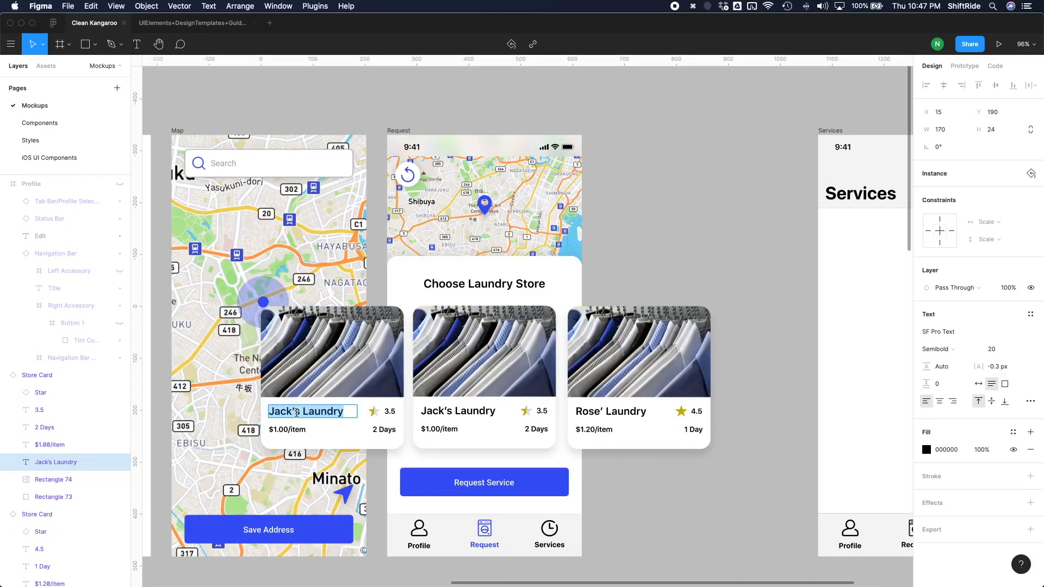
type("Bob’s")
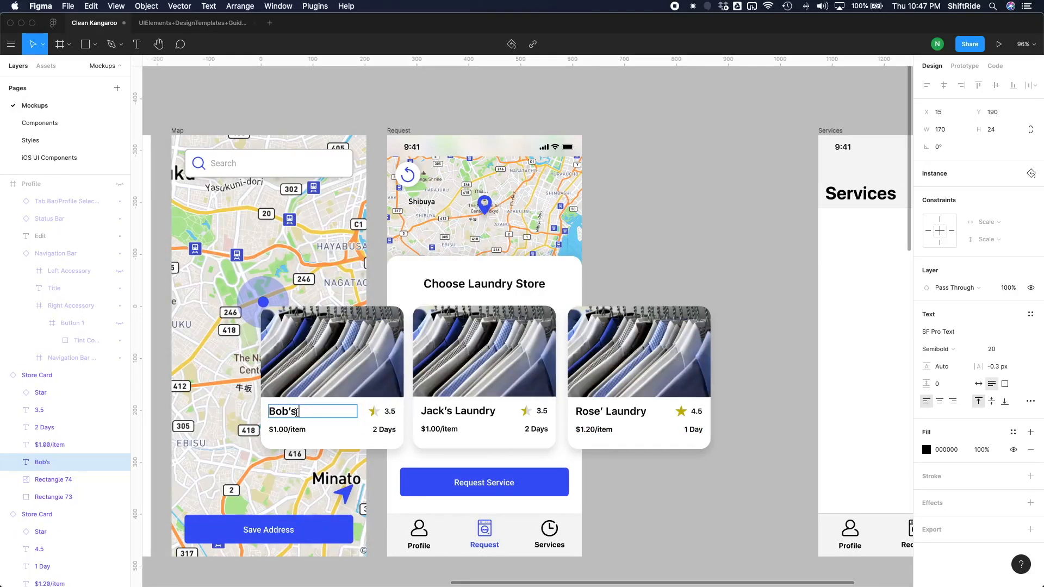
type(" Laundry")
Set the Bob's Laundry card's rating to 2.5 and its turnaround to "3 Days".
double_click(386, 409)
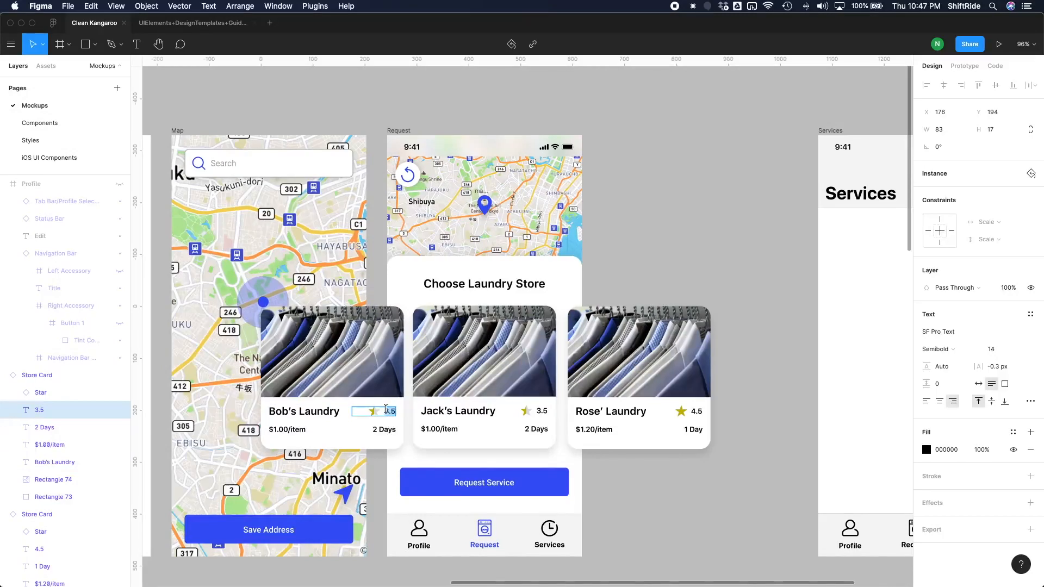
type("2.5")
left_click(374, 430)
type("3")
Hide the Intersect and Filled layers inside the Star instance on the Bob's Laundry card.
left_click(373, 414)
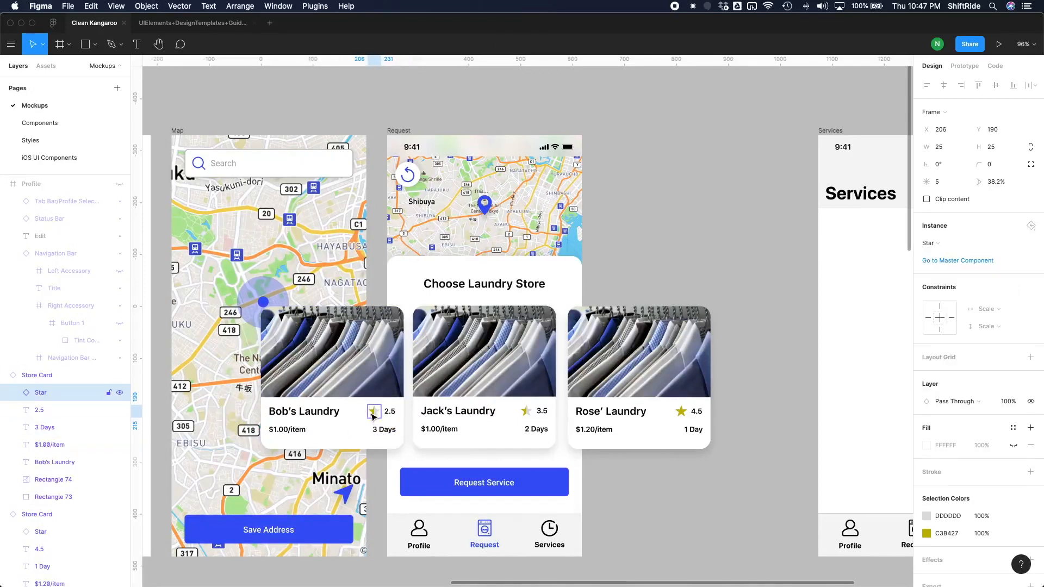
left_click(14, 392)
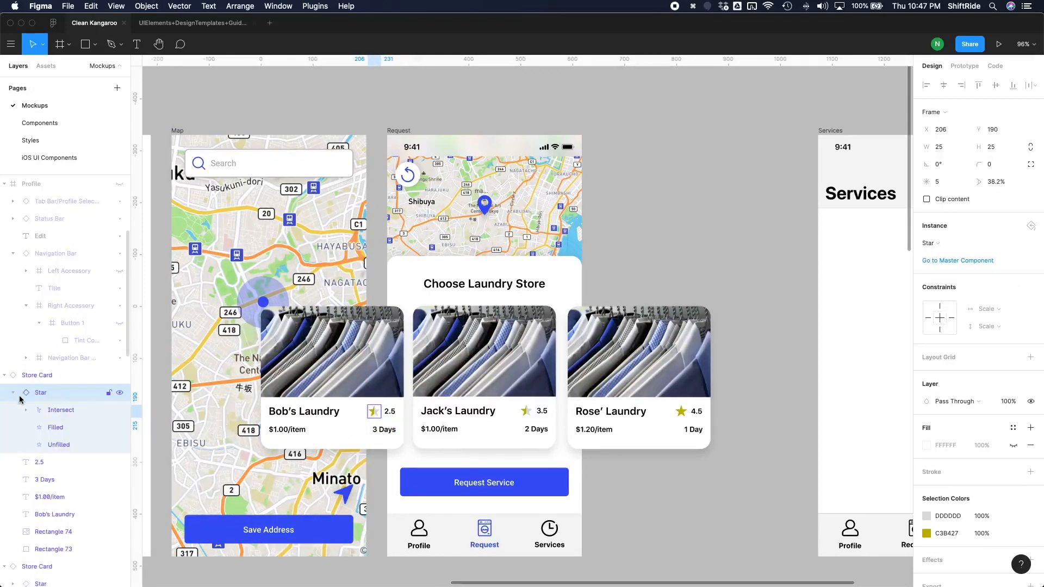
left_click(119, 410)
left_click(120, 428)
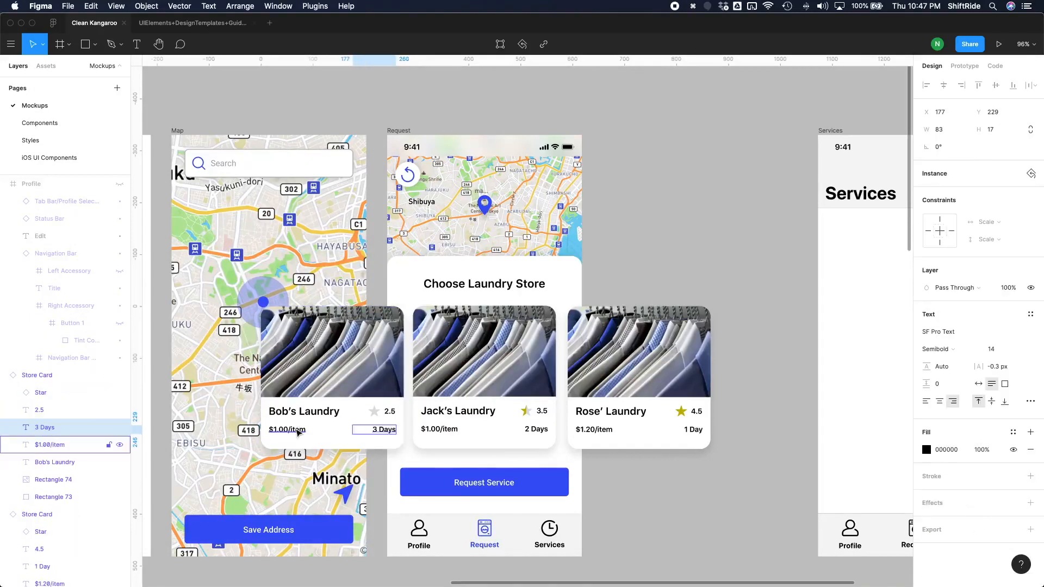
Change the price on the Bob's Laundry card to "$0.80/item".
left_click(286, 429)
double_click(285, 429)
type("0.80")
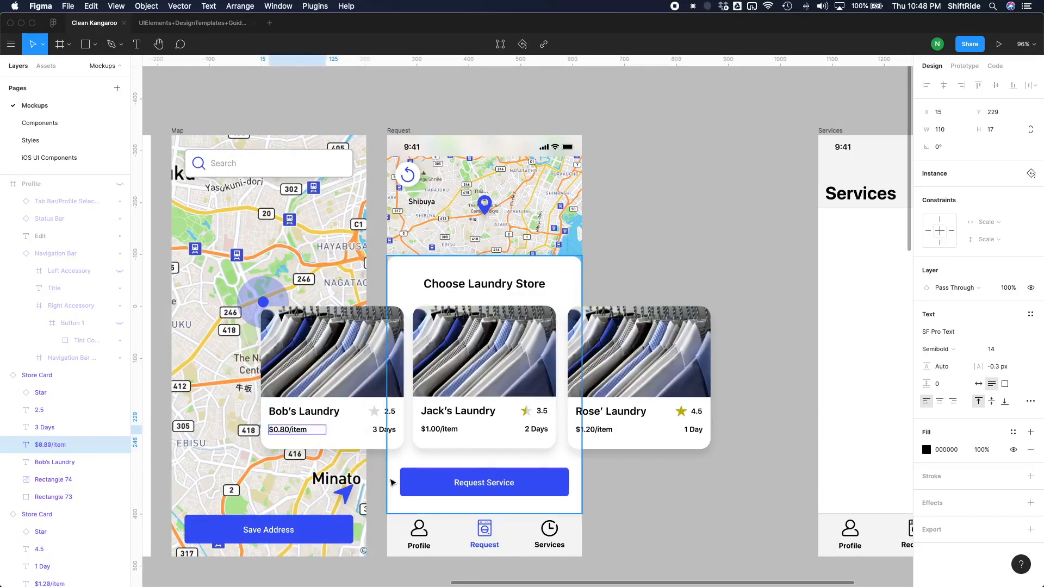
Replace the Bob's Laundry card's image fill with the green washing machine storefront photo from the store cards folder.
left_click(318, 330)
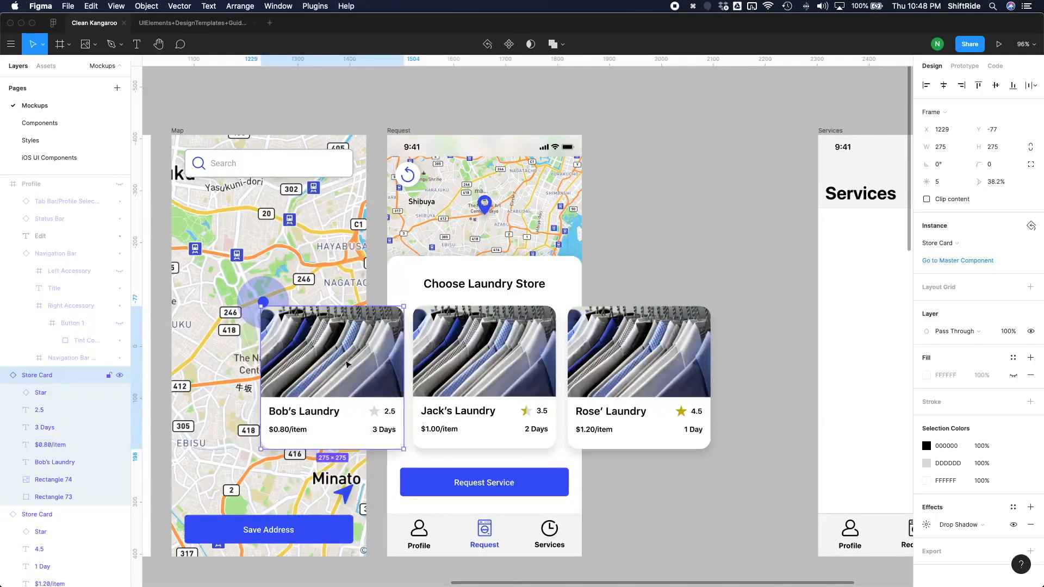
double_click(351, 381)
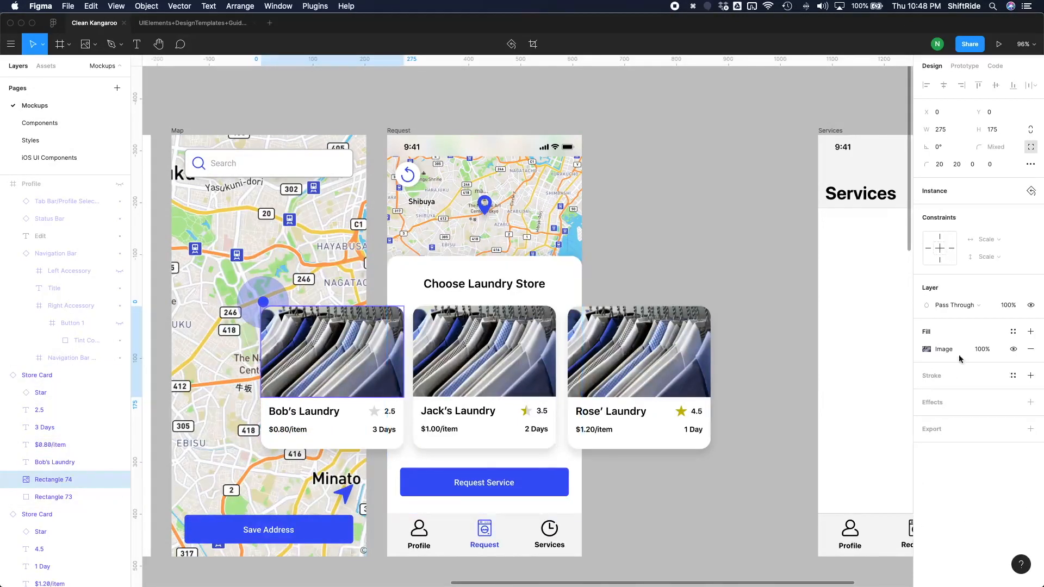
left_click(926, 349)
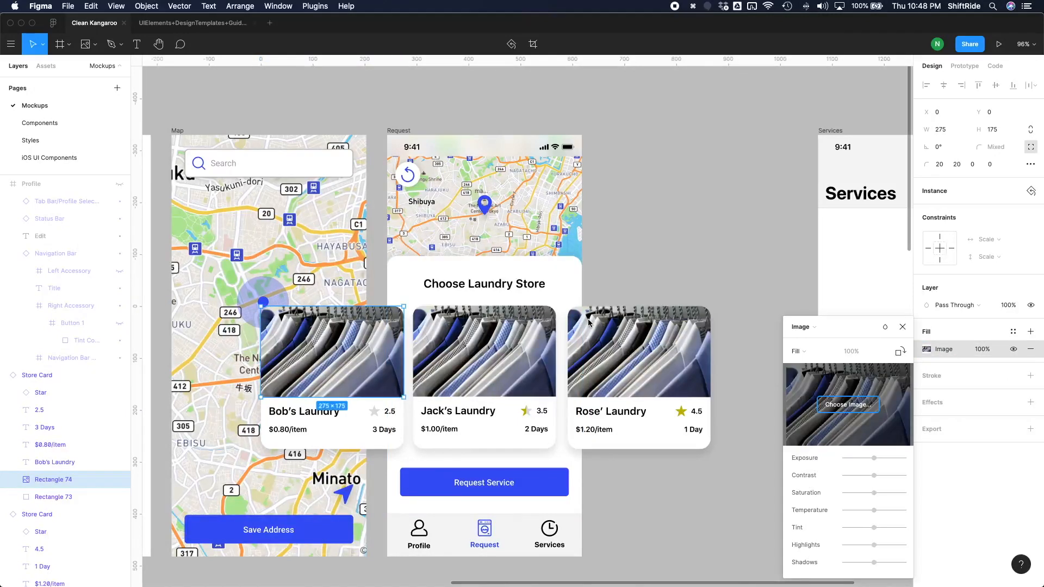
left_click(425, 102)
key("Up")
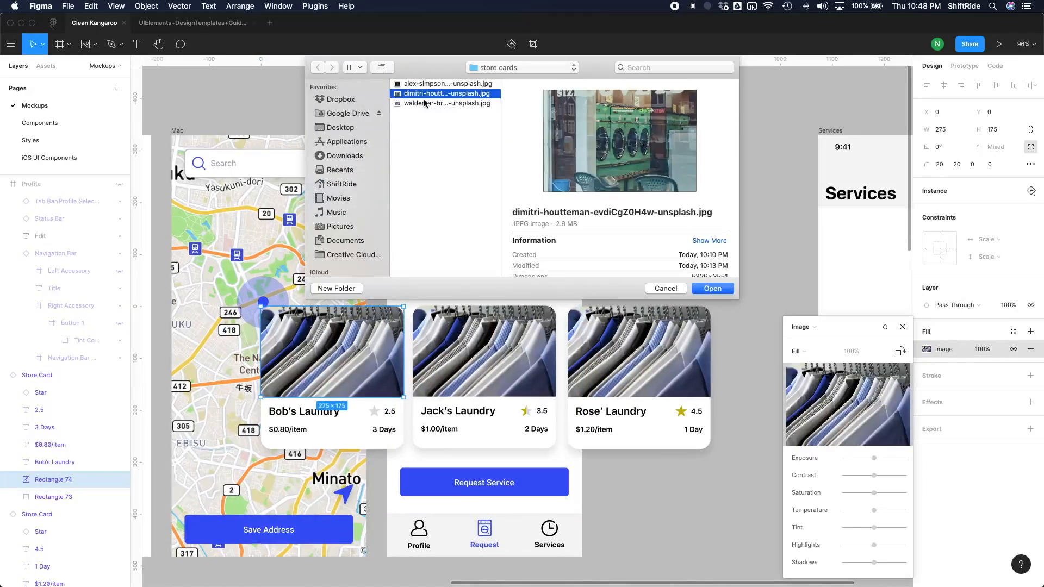
key("Return")
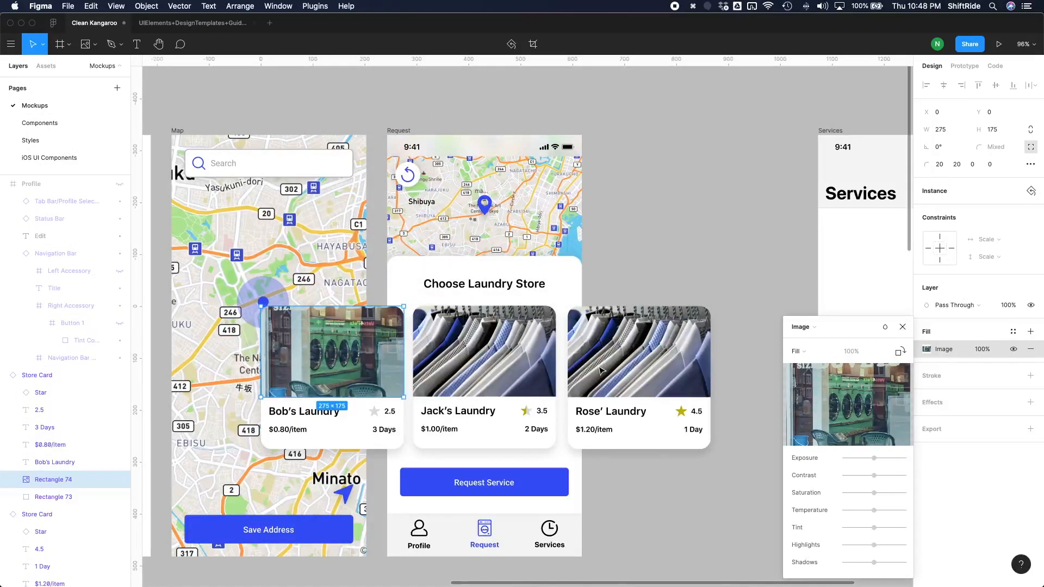
left_click(903, 327)
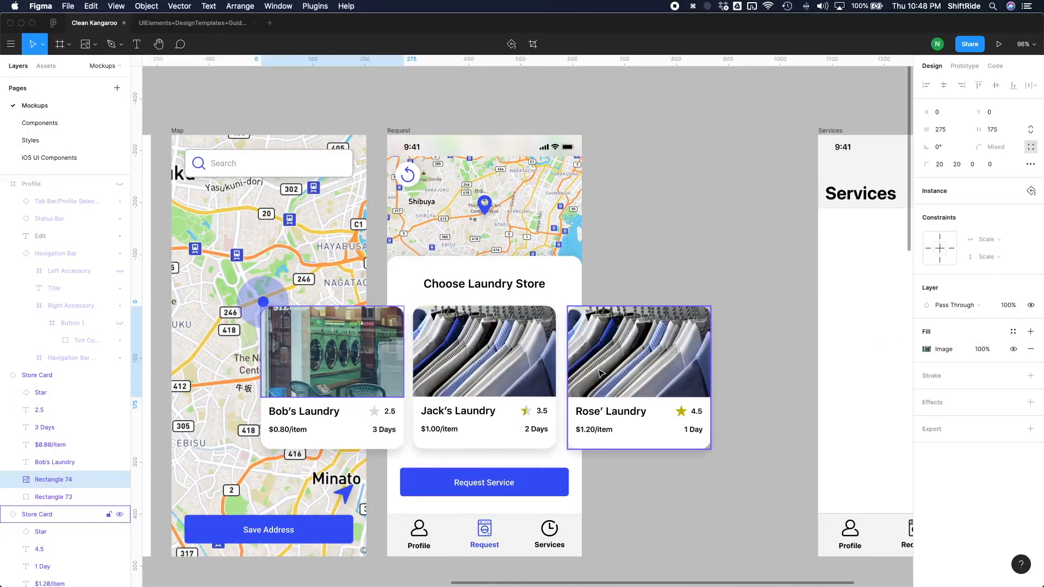
Replace the Rose' Laundry card's image fill with the night-time CLEANERS storefront photo from the store cards folder.
double_click(600, 374)
left_click(927, 349)
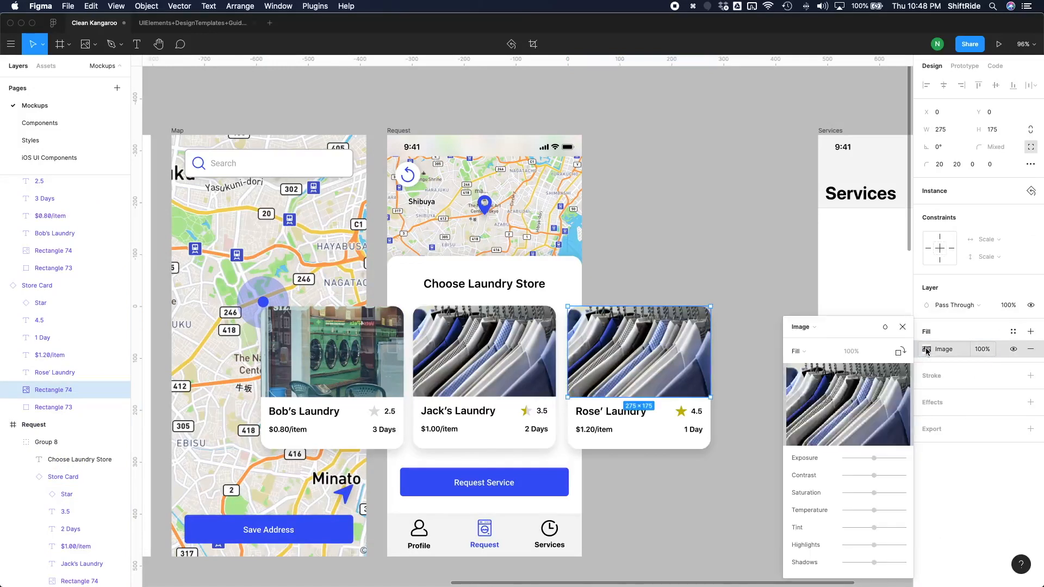
left_click(852, 407)
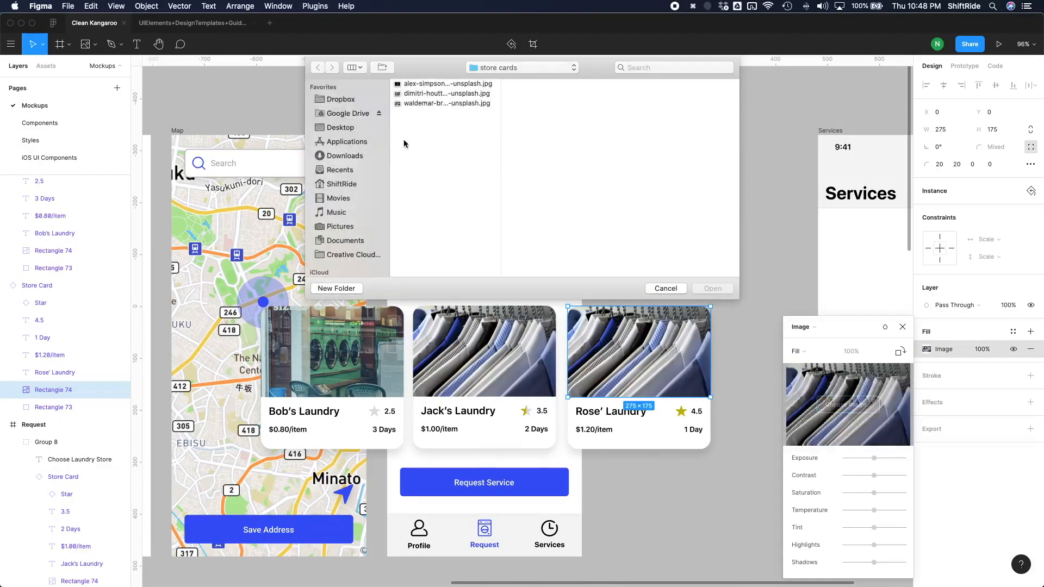
double_click(414, 86)
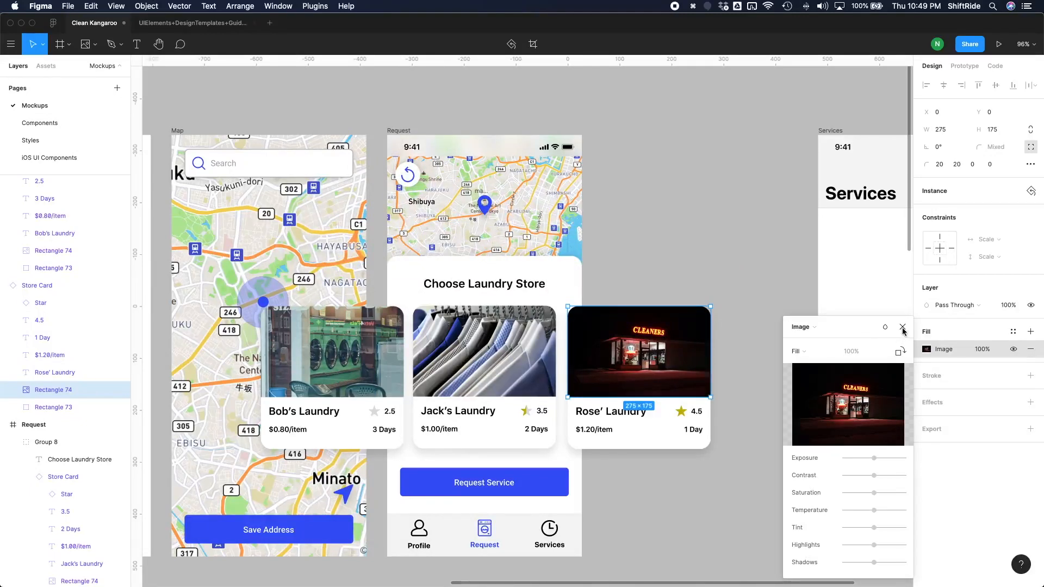
left_click(903, 326)
left_click(725, 282)
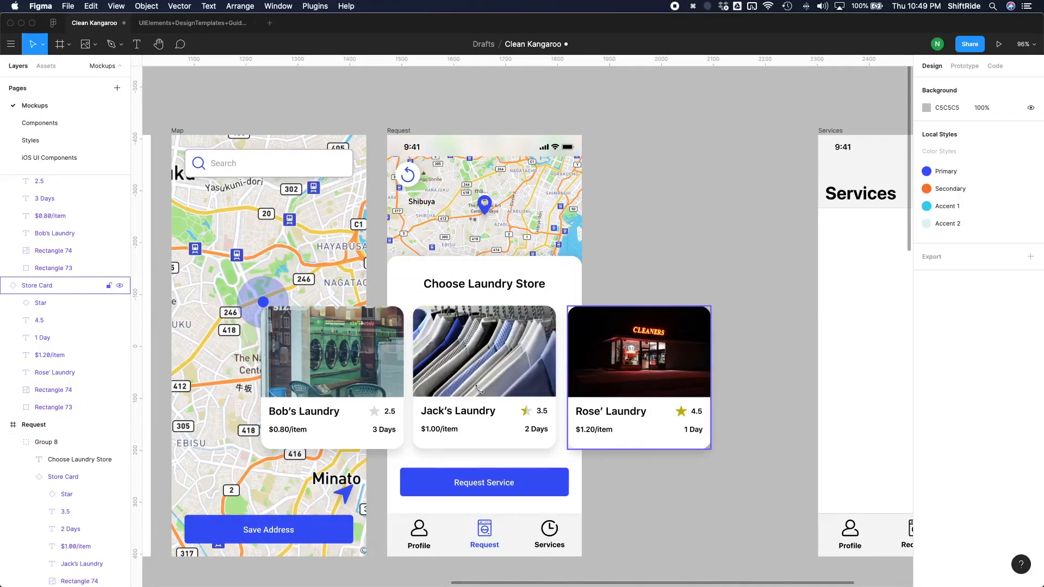
Select the Rose' Laundry and Bob's Laundry cards together and move them into Group 8 of the Request frame.
left_click(586, 441)
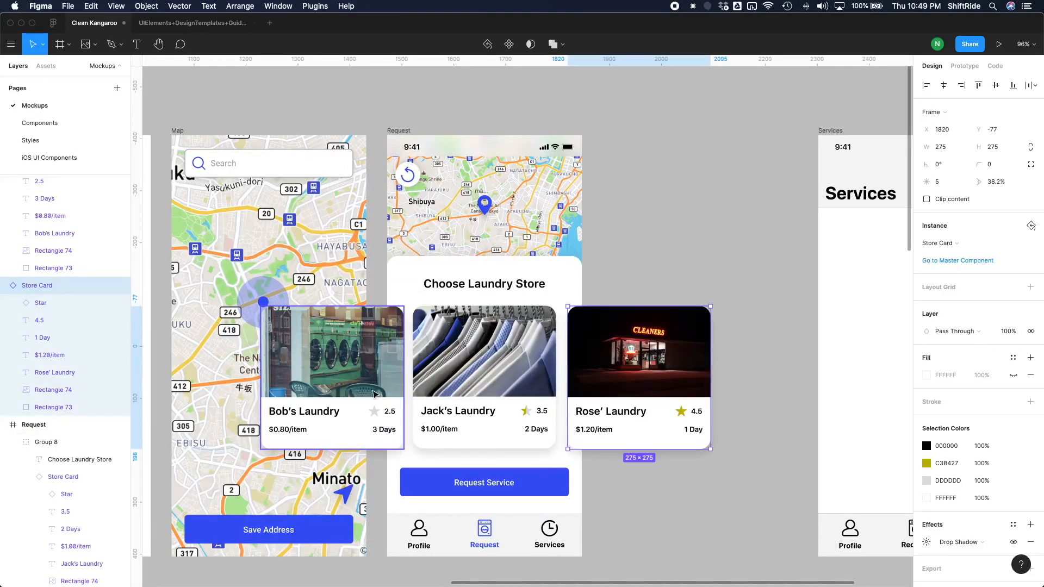
left_click(375, 381, "shift")
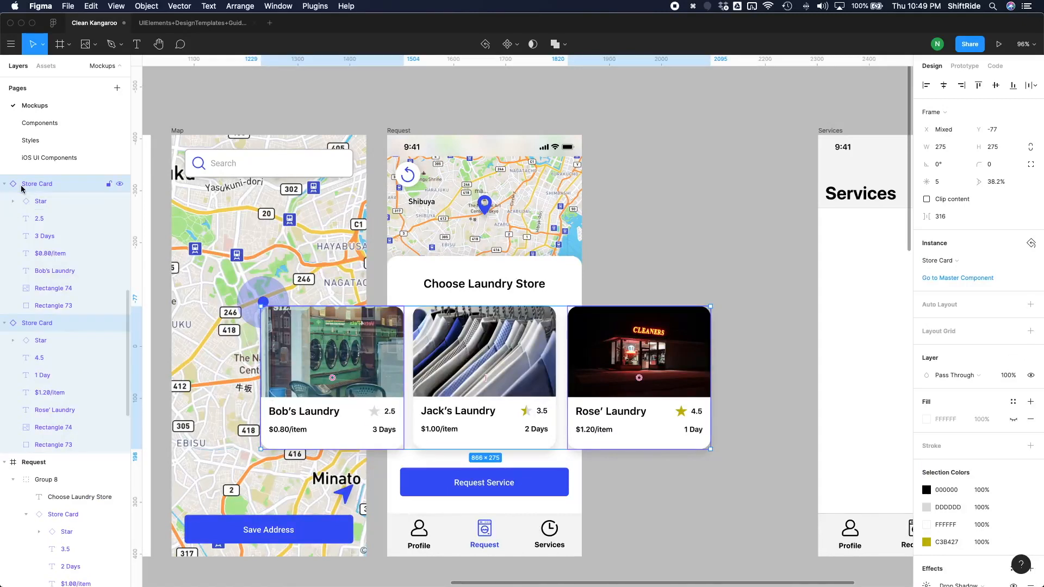
left_click_drag(17, 187, 60, 489)
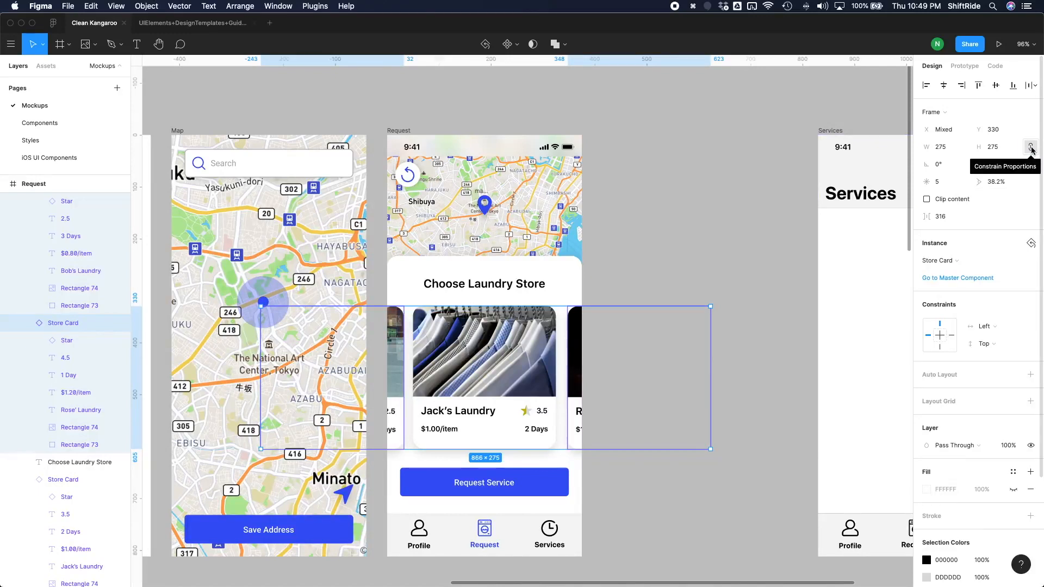
Lock the proportions of the two outer store cards and resize them to 245 × 245.
left_click(1031, 148)
left_click(948, 152)
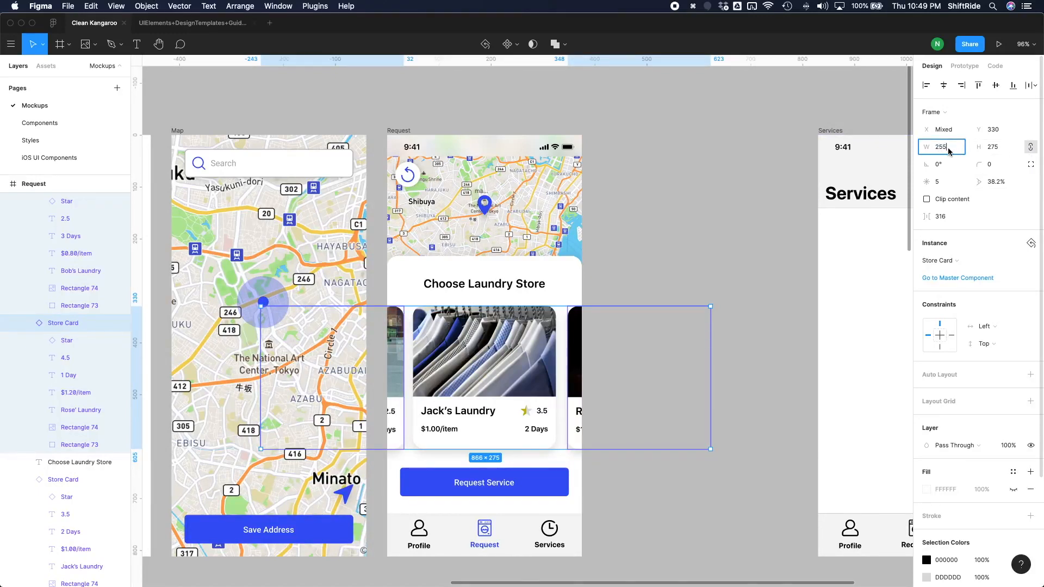
key("Return")
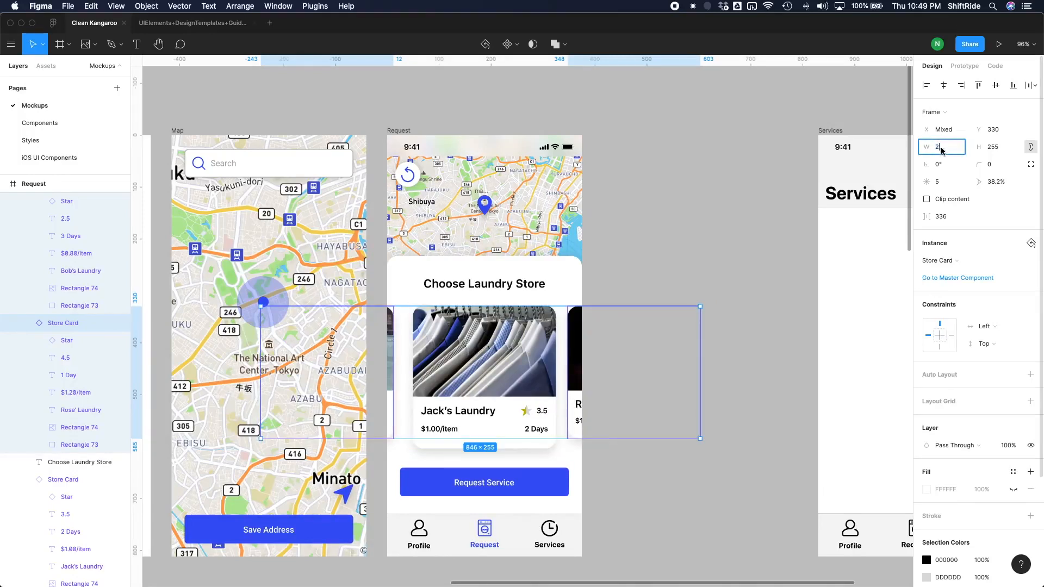
key("Return")
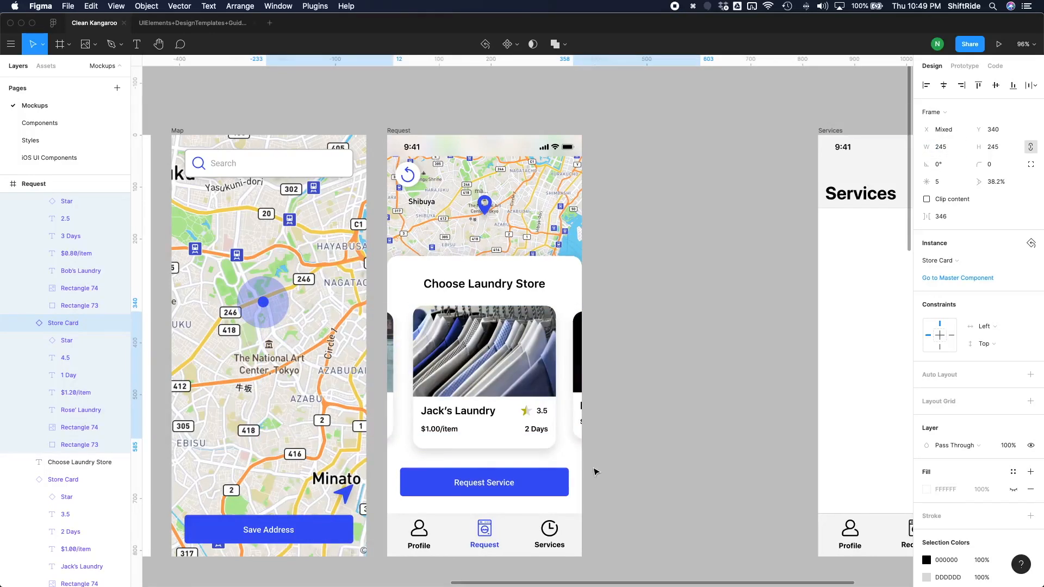
Reposition the two smaller cards at Y 344 with an even 26 px gap on each side of the Jack's Laundry card.
key("shift+Down")
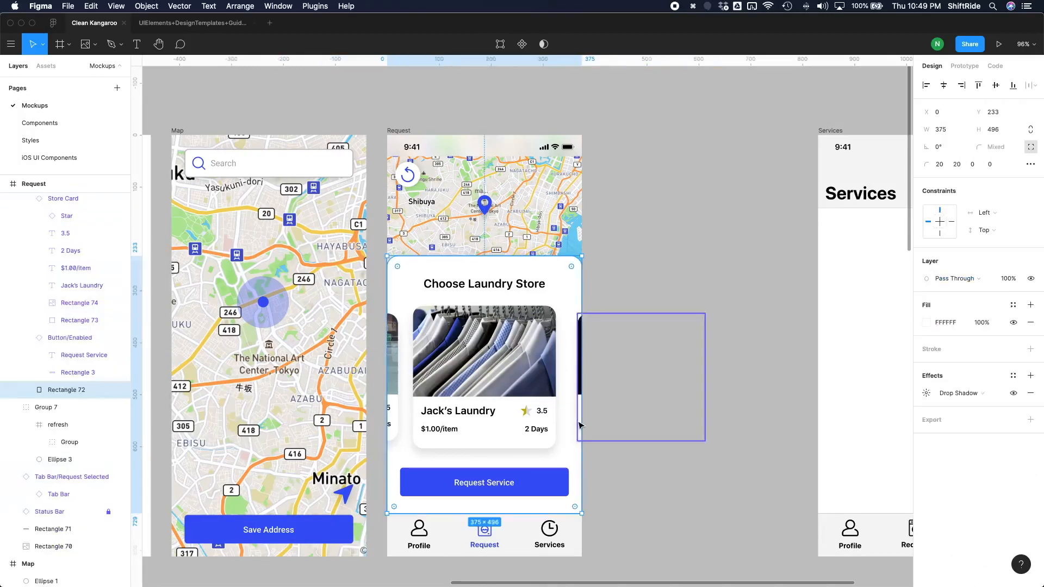
left_click(580, 426)
key("shift+Left")
key("alt")
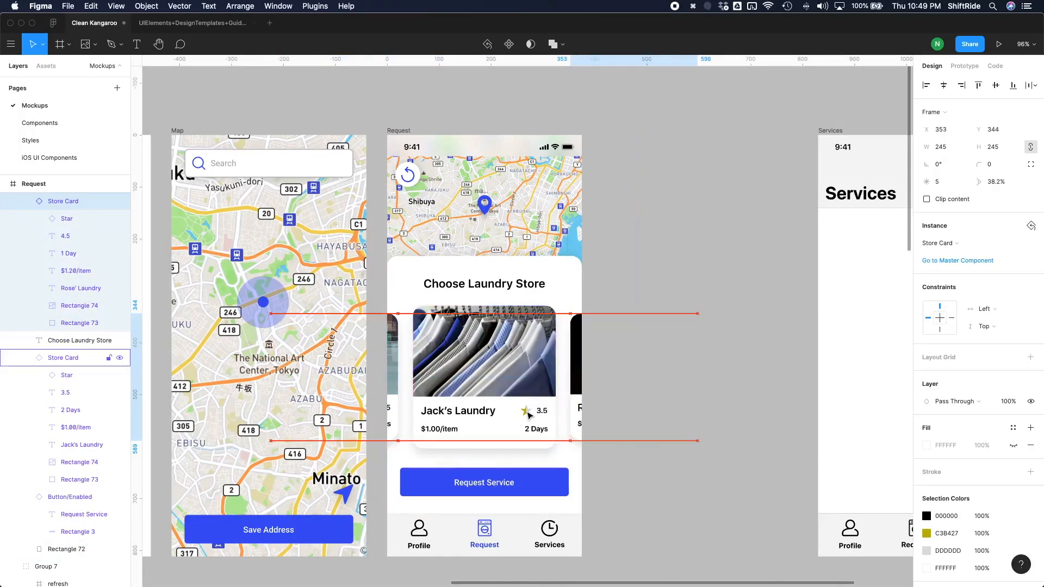
key("Left")
key("Left")
key("Left")
key("Left")
left_click(438, 404, "shift")
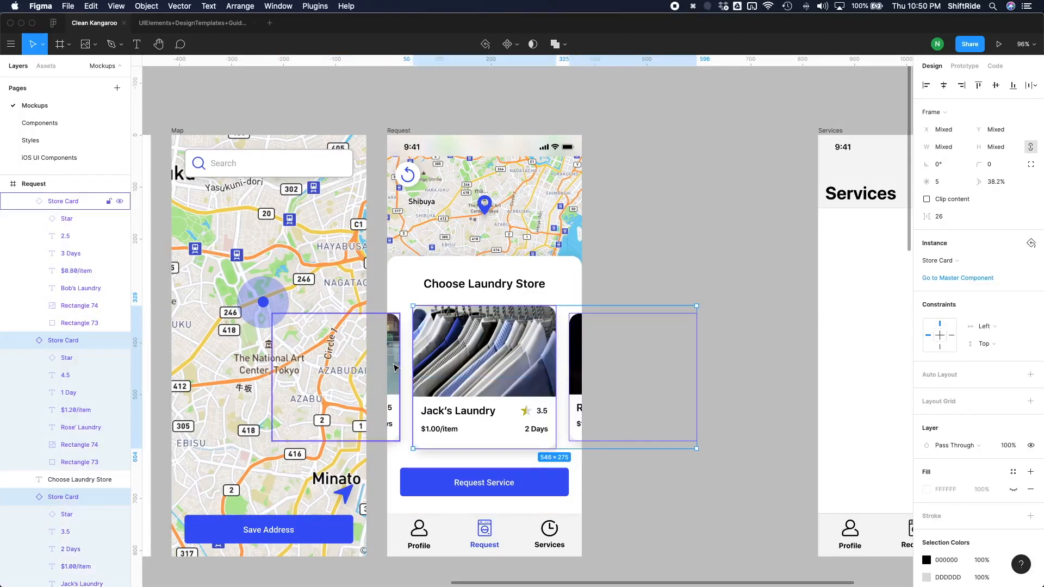
left_click(393, 375, "shift")
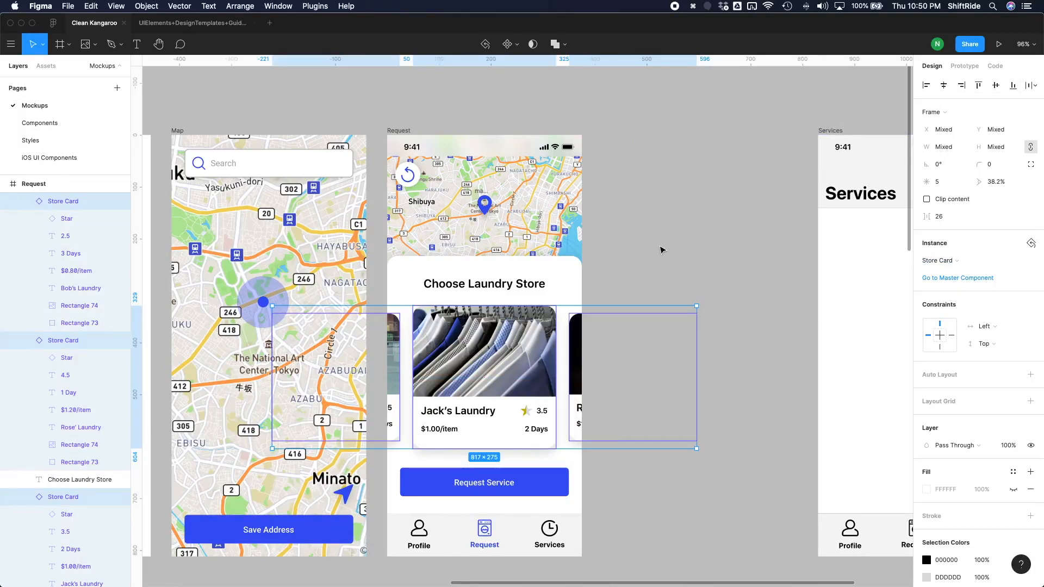
left_click(635, 265)
Open the drop shadow settings of the Rose' Laundry card.
left_click(577, 374)
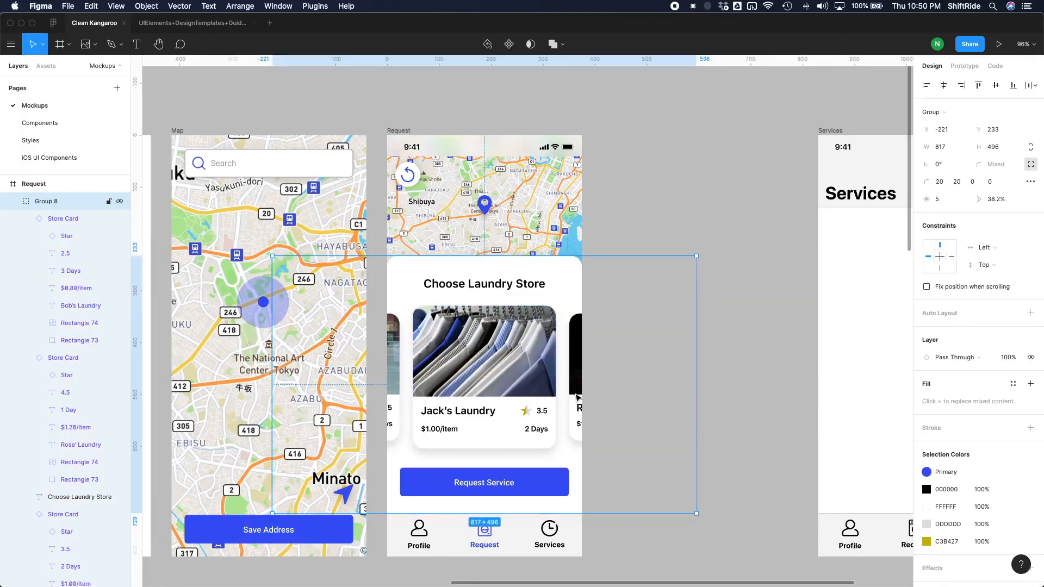
double_click(578, 403)
scroll(955, 510, "down", 3)
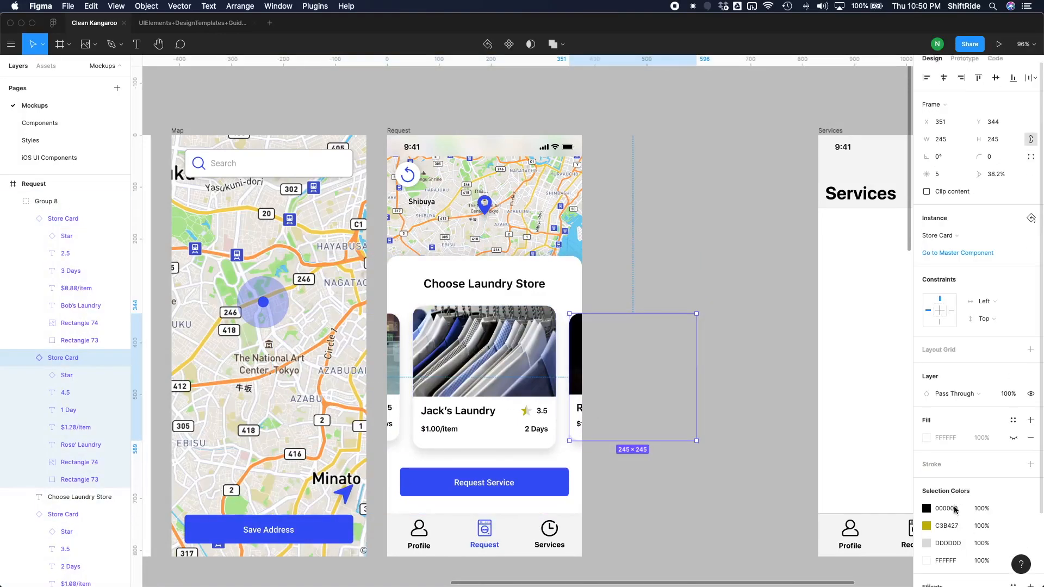
left_click(925, 520)
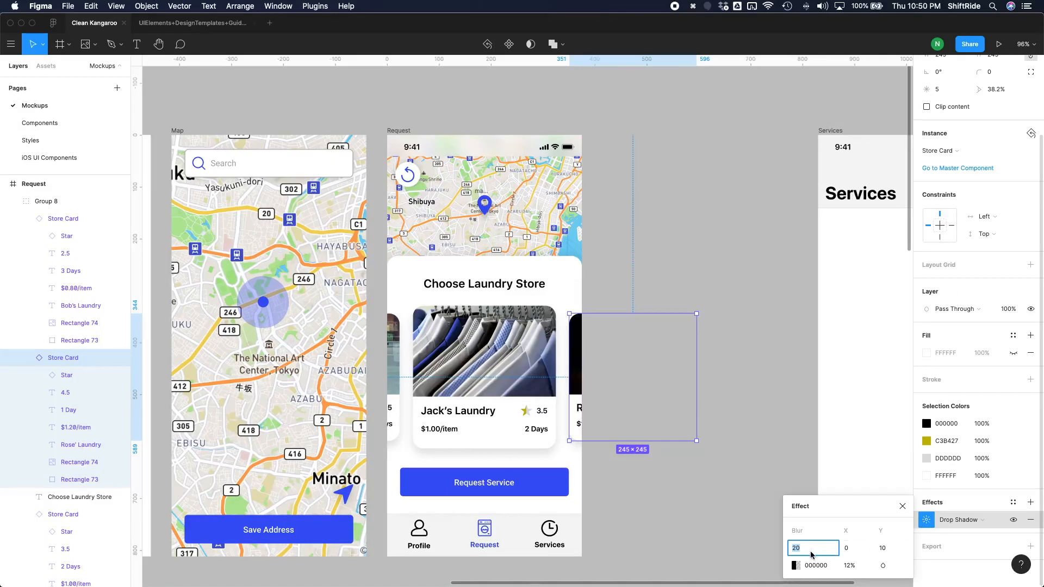
Try a Y offset of 5 and a blur of 10 on the Rose' Laundry card's drop shadow, and undo both changes.
left_click(889, 549)
type("5")
key("Return")
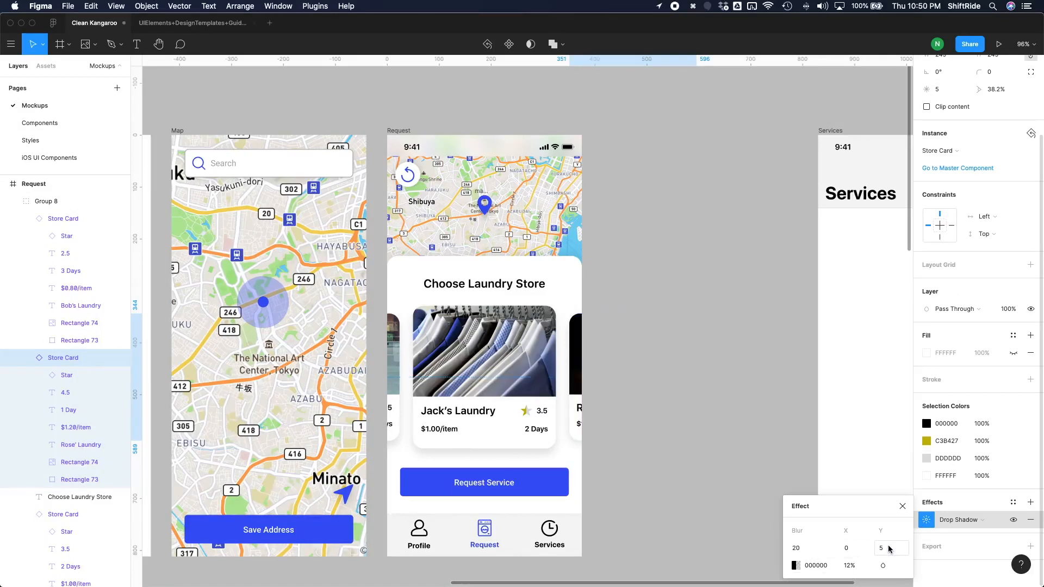
left_click(801, 552)
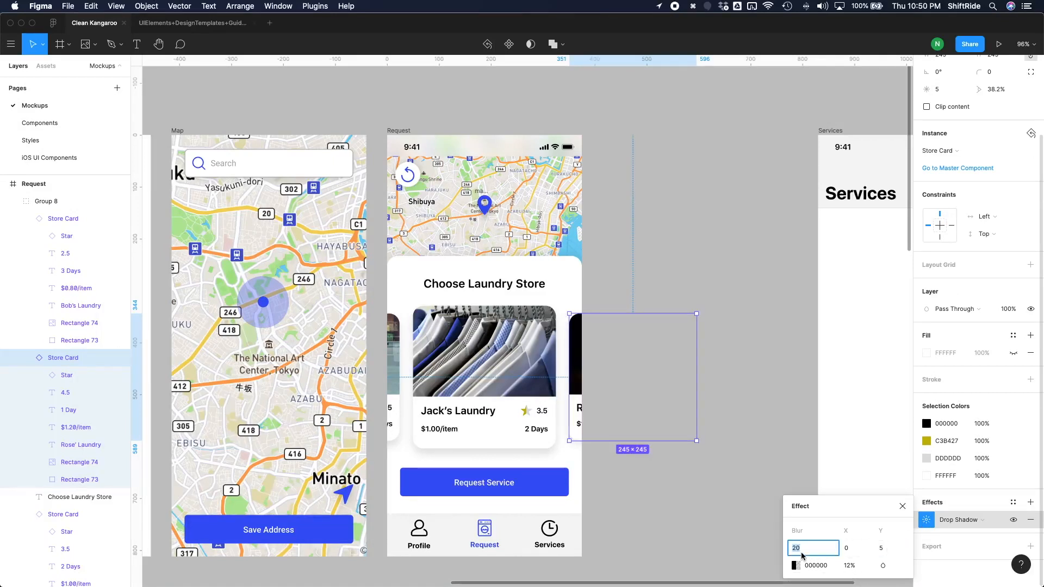
type("10")
key("super+z")
key("super+z")
Set the drop shadow opacity of the Rose' Laundry and Bob's Laundry cards to 6%.
left_click(848, 567)
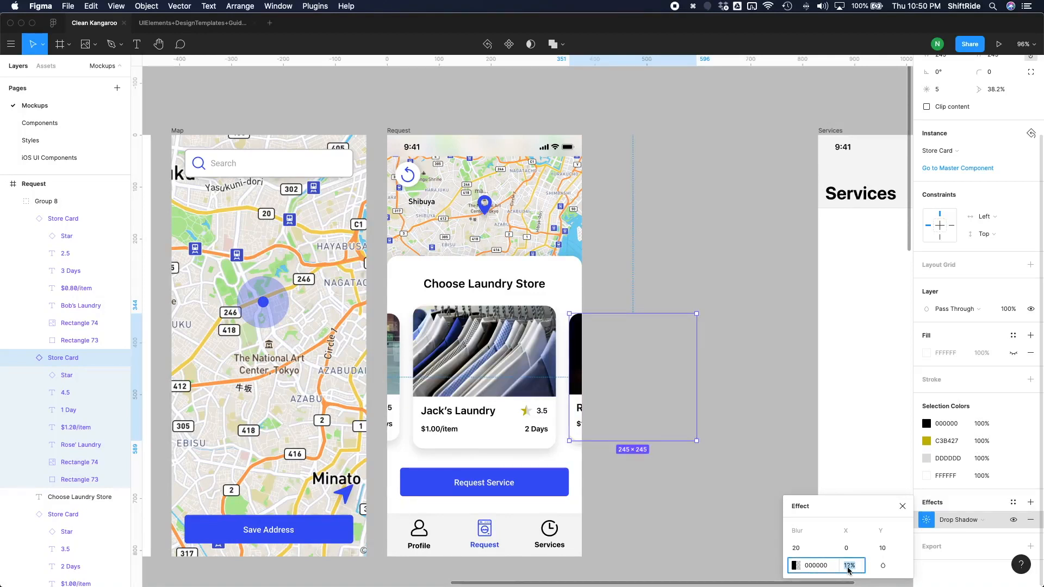
type("6")
key("Return")
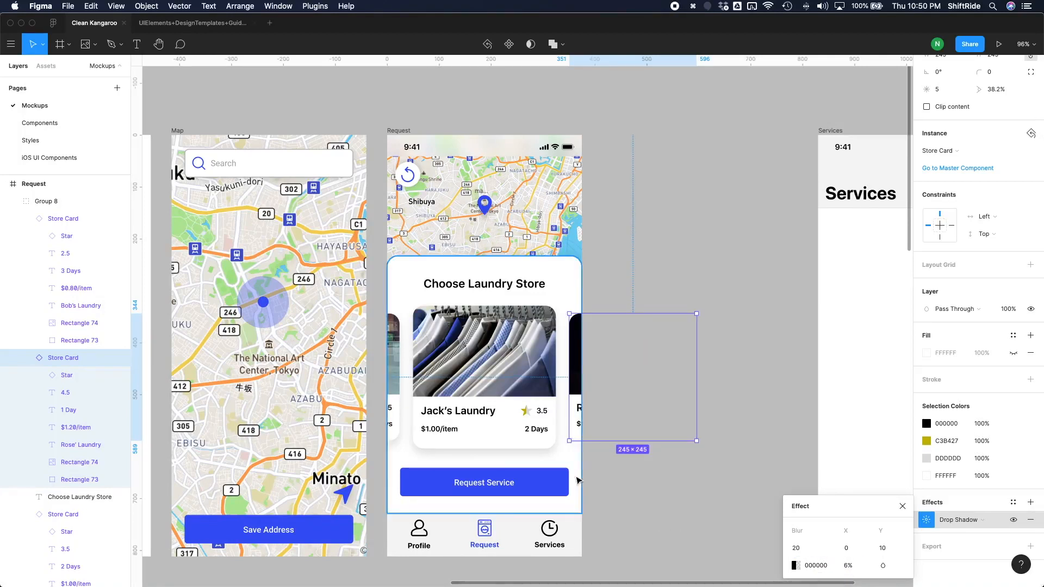
left_click(392, 430)
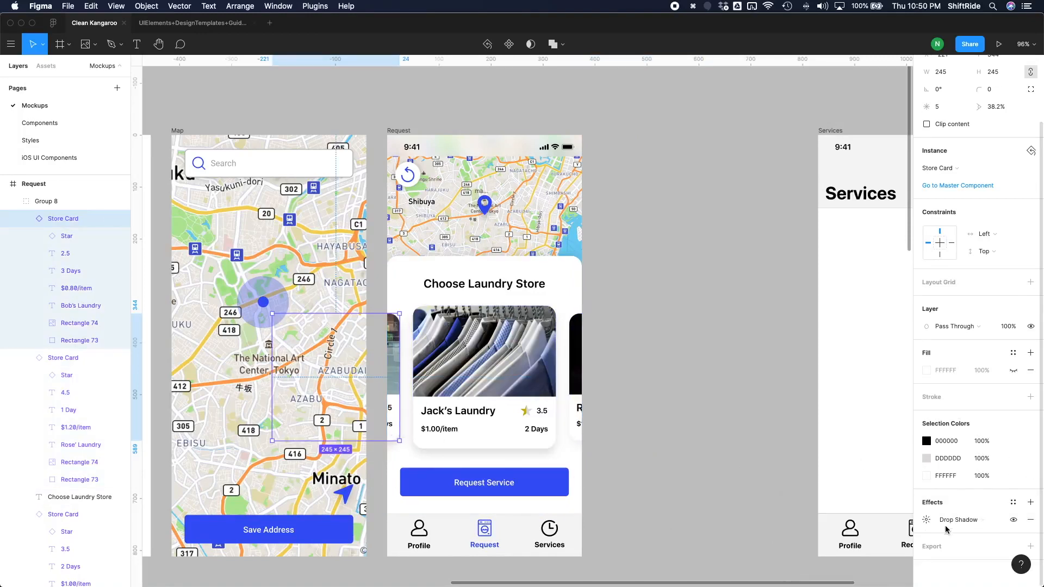
left_click(849, 567)
type("6")
key("Return")
left_click(536, 476)
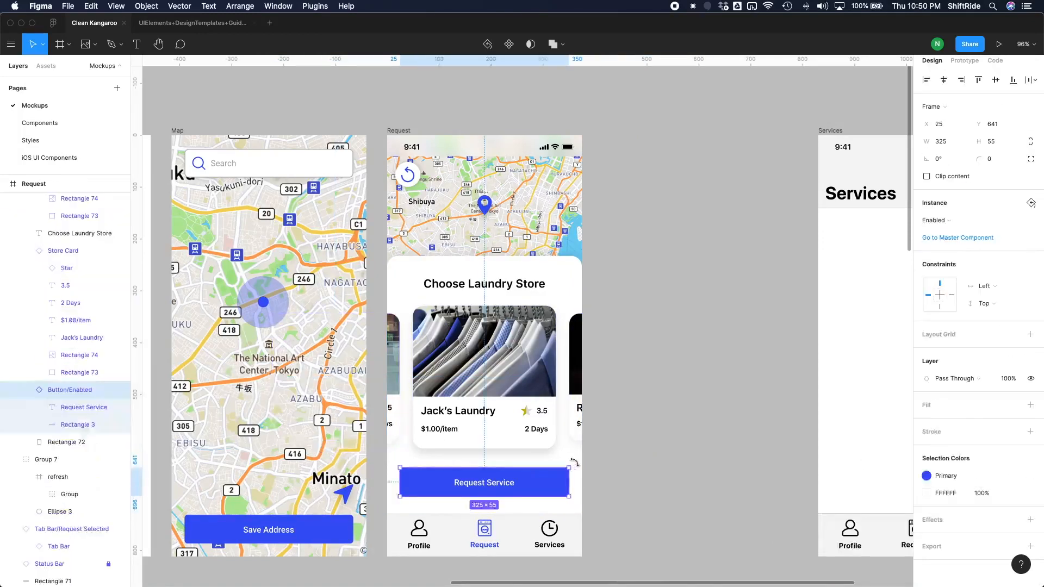
left_click(676, 380)
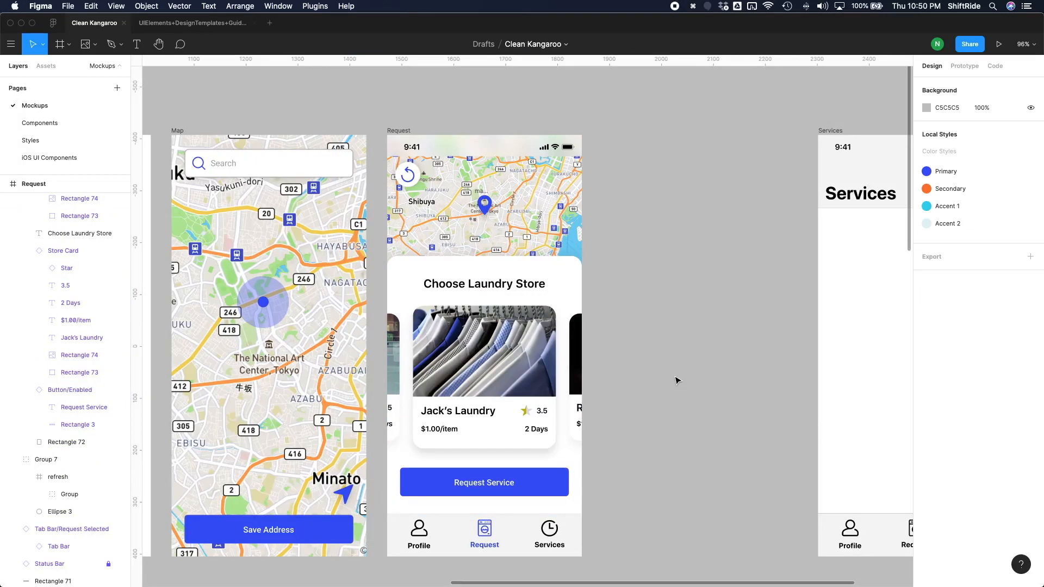
Move the refresh icon beside the Choose Laundry Store heading at X 329, Y 269, and stack it directly above Rectangle 72.
left_click(58, 476)
left_click_drag(408, 174, 565, 290)
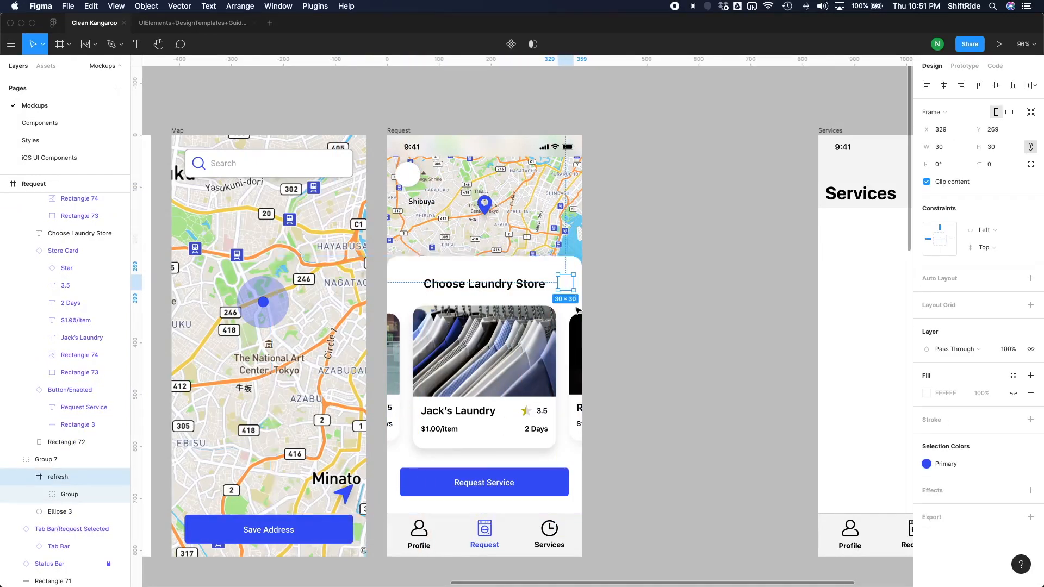
left_click_drag(49, 477, 48, 432)
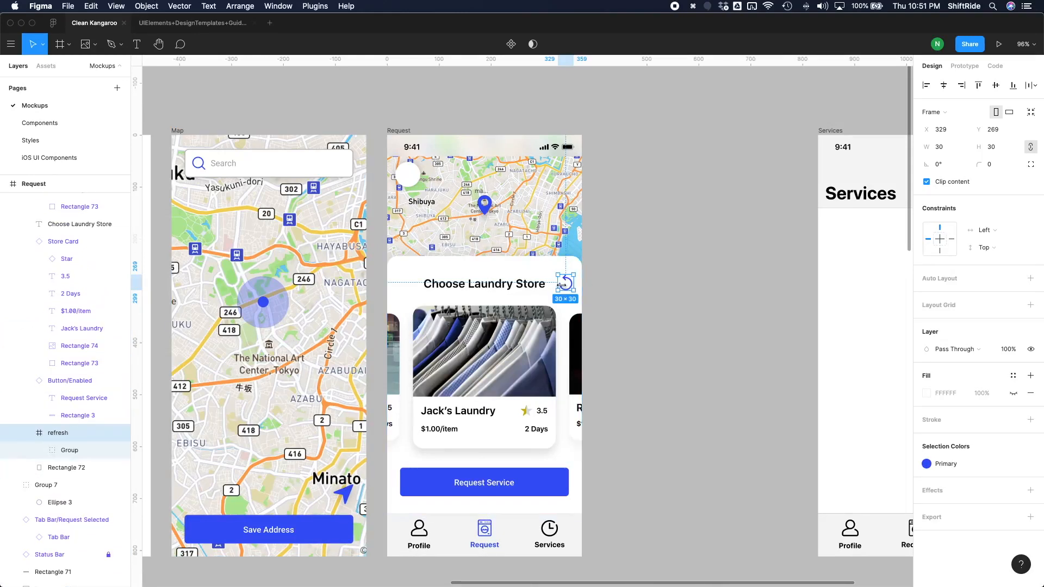
Delete the leftover white circle from the map area of the Request screen.
left_click(673, 264)
left_click(408, 174)
key("Delete")
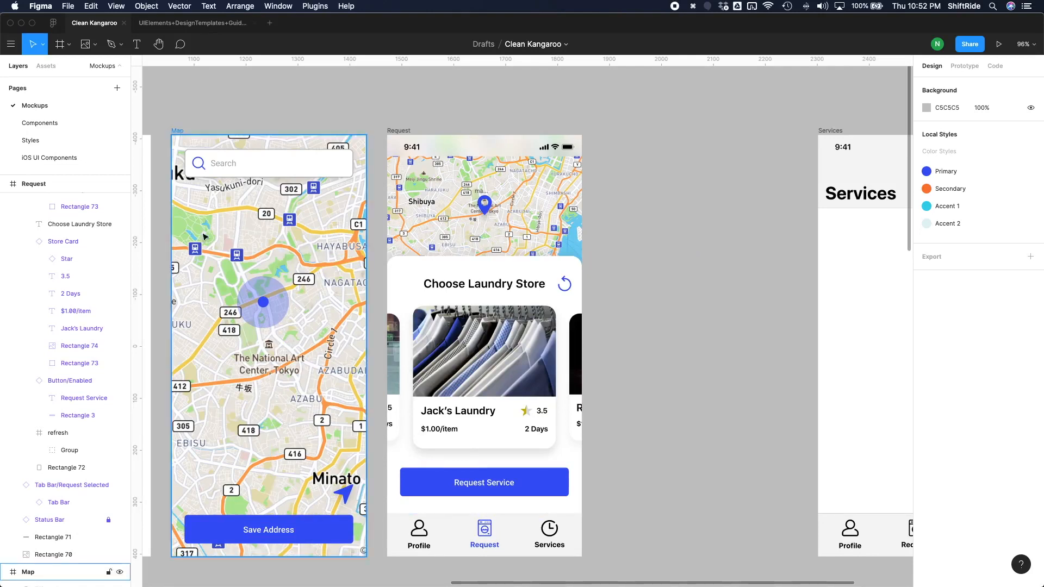
Collapse the layer hierarchies of the Request and Services frames.
scroll(73, 439, "up", 10)
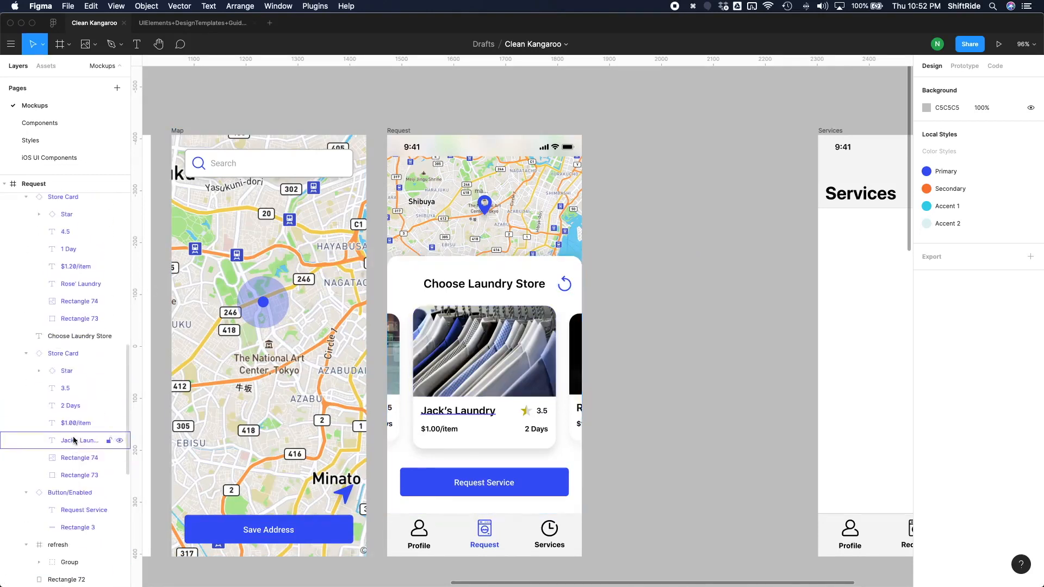
scroll(12, 494, "down", 3)
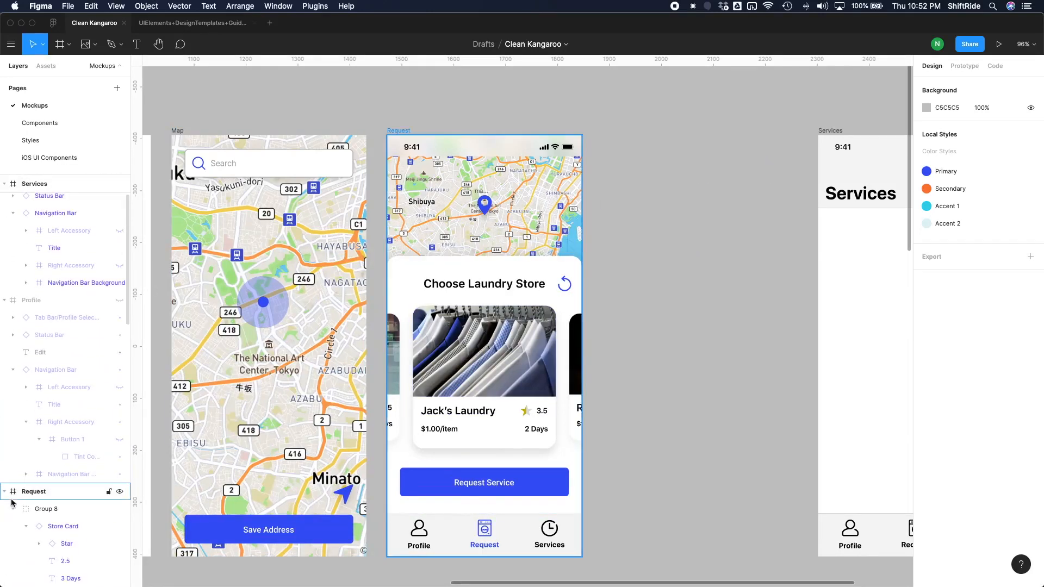
left_click(6, 492)
left_click(8, 511)
scroll(55, 338, "up", 3)
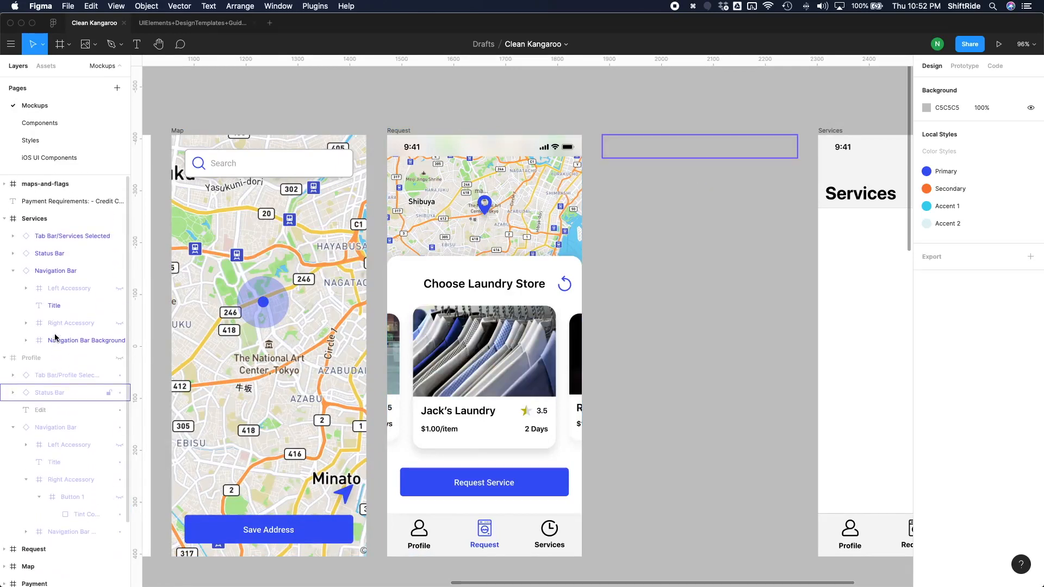
left_click(118, 220)
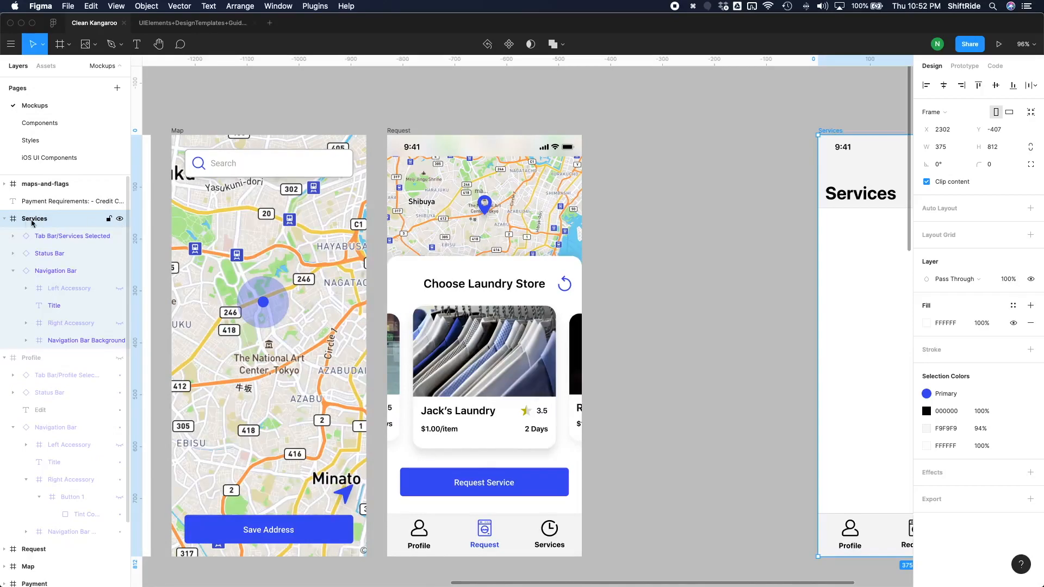
left_click(5, 220)
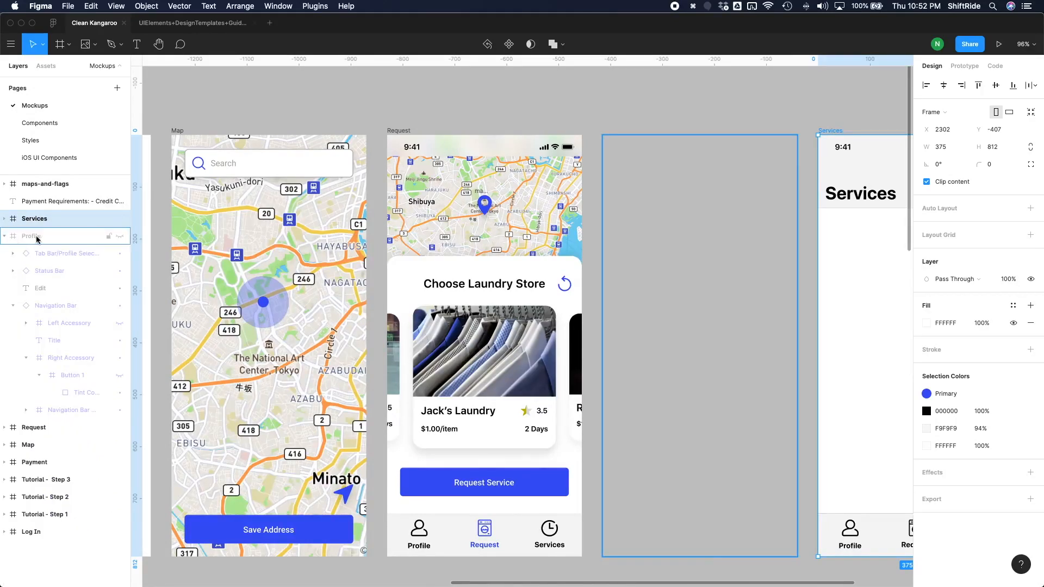
Make the hidden Profile frame visible and collapse its layers.
left_click(74, 237)
left_click(119, 238)
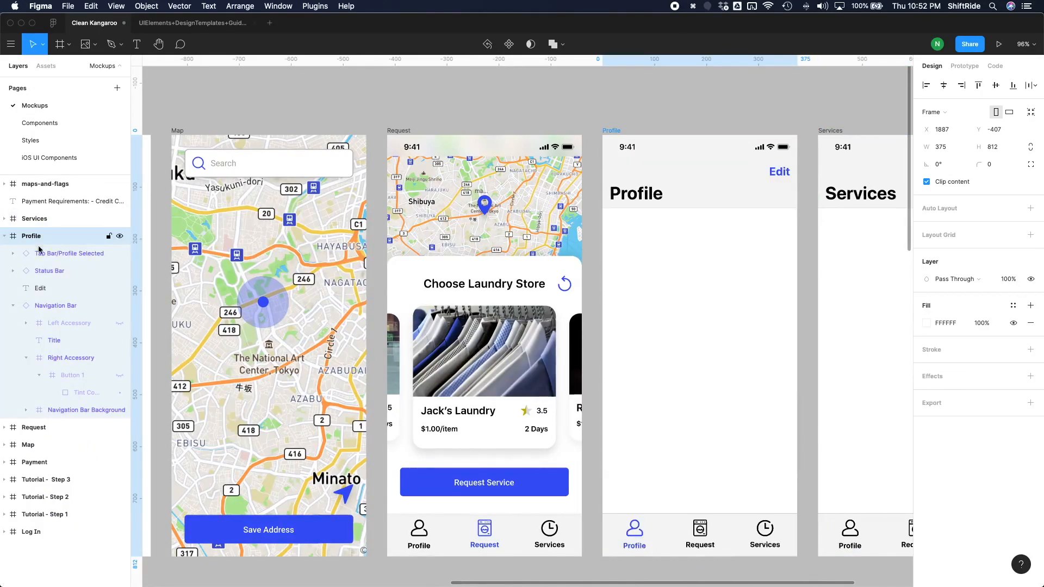
left_click(6, 238)
left_click(593, 266)
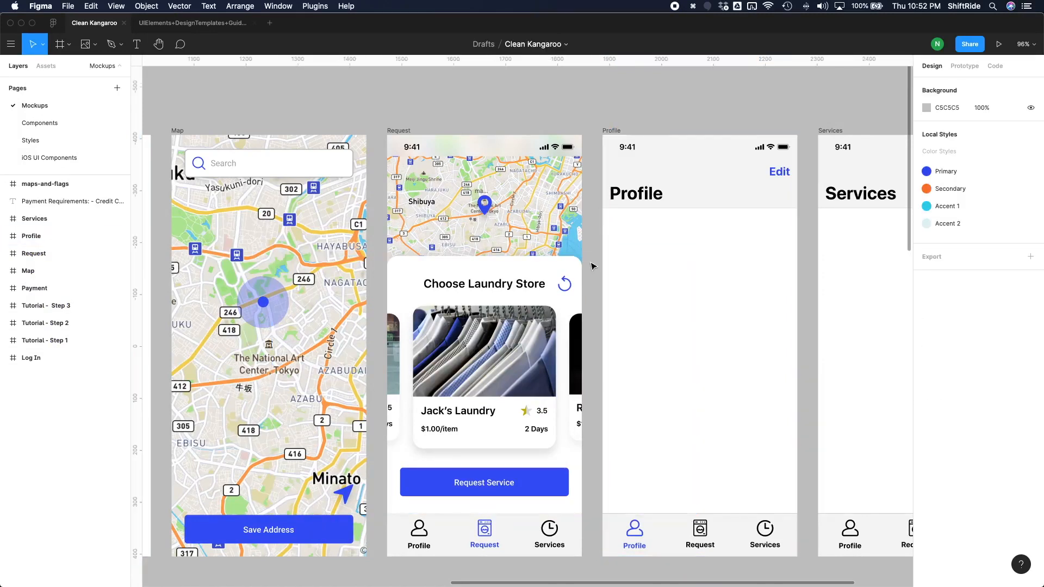